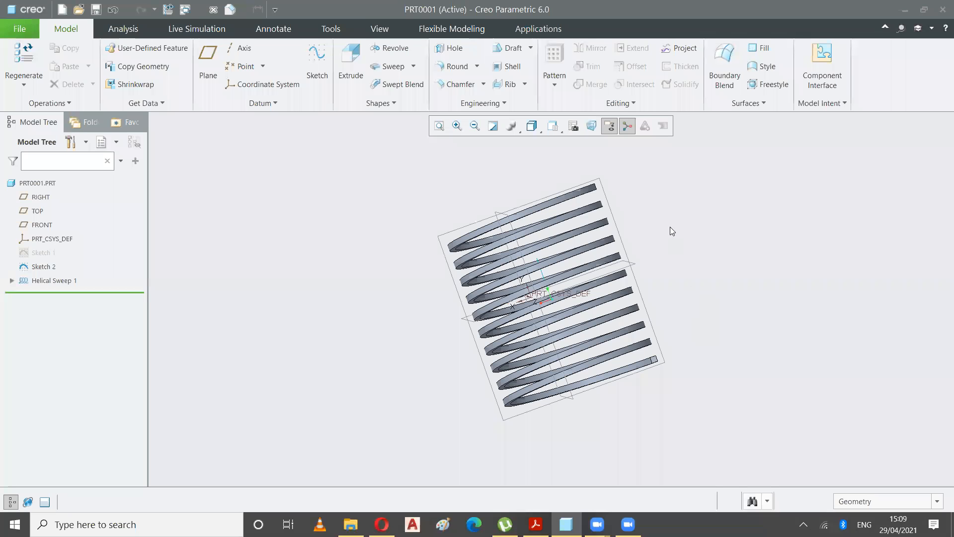
{"action": "middle_click_drag", "start_coordinate": [684, 275], "coordinate": [657, 249]}
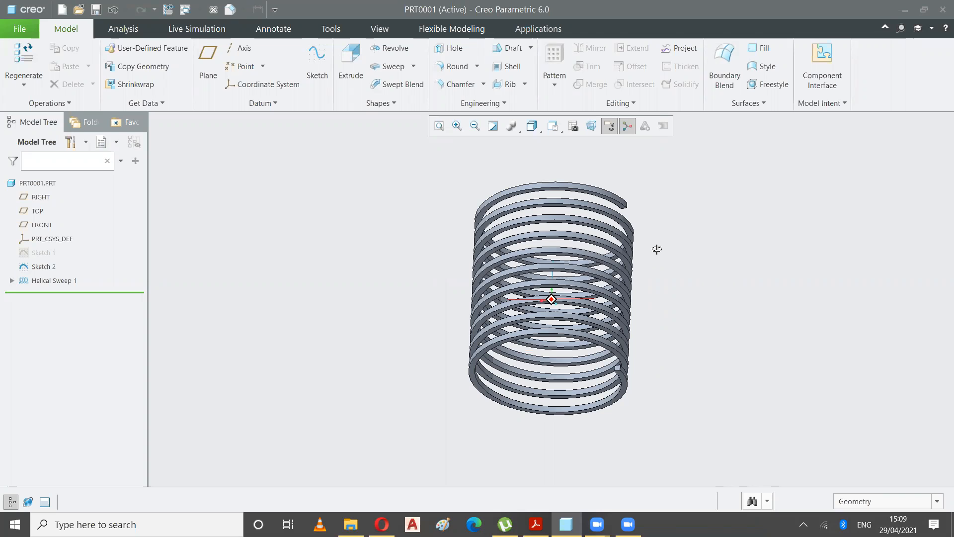
{"action": "middle_click_drag", "start_coordinate": [657, 249], "coordinate": [664, 267]}
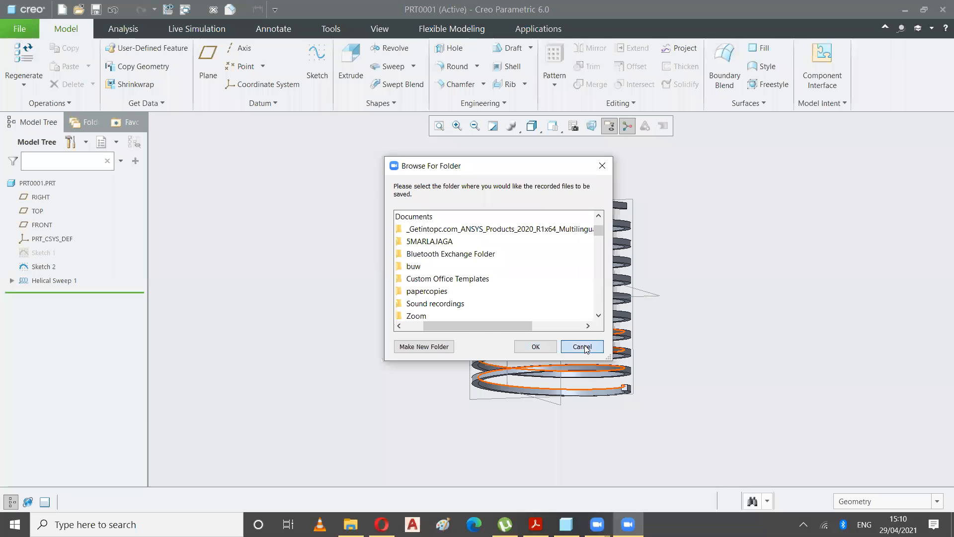
Step: Cancel the choice of a recording folder and open the most recent meeting folder under Documents > Zoom in File Explorer
{"action": "left_click", "coordinate": [583, 347]}
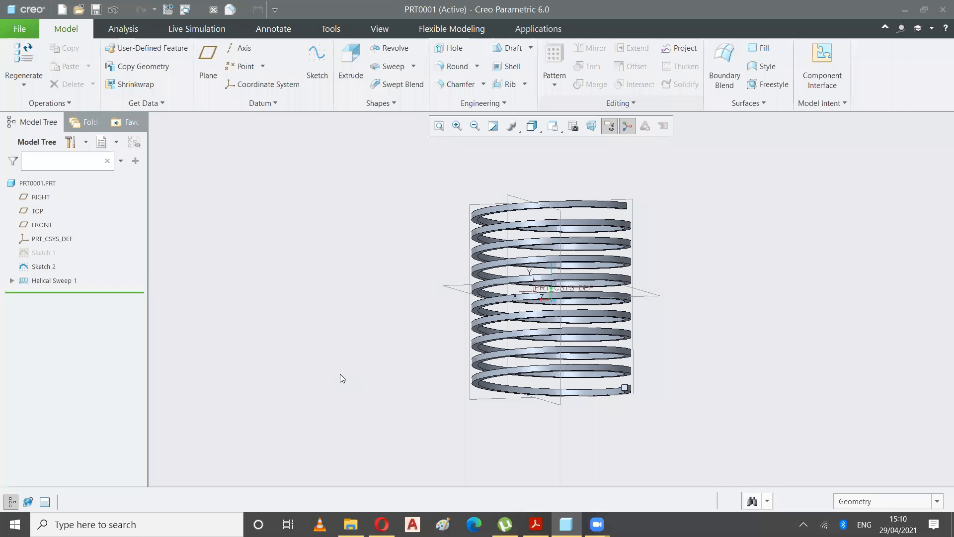
{"action": "left_click", "coordinate": [939, 6]}
{"action": "left_click", "coordinate": [350, 525]}
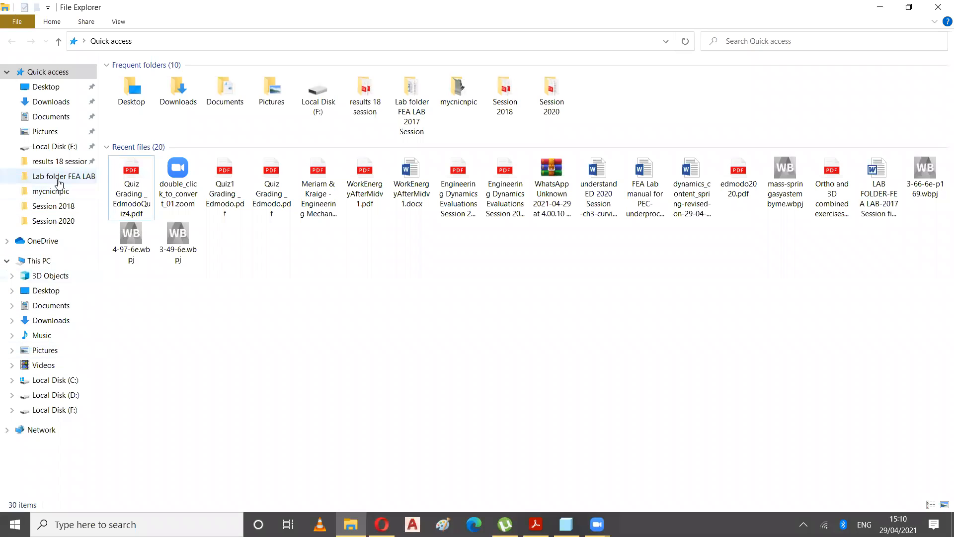
{"action": "left_click", "coordinate": [50, 117]}
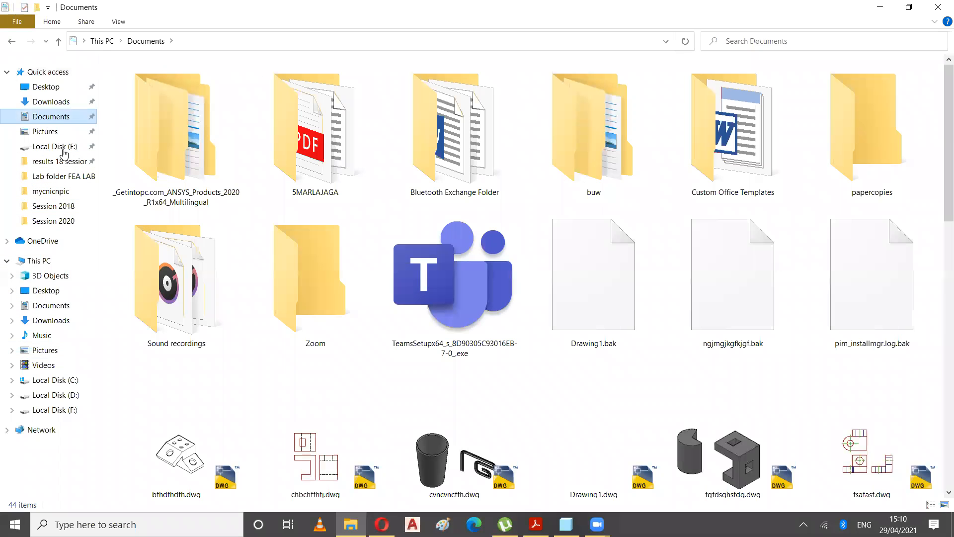
{"action": "double_click", "coordinate": [273, 296]}
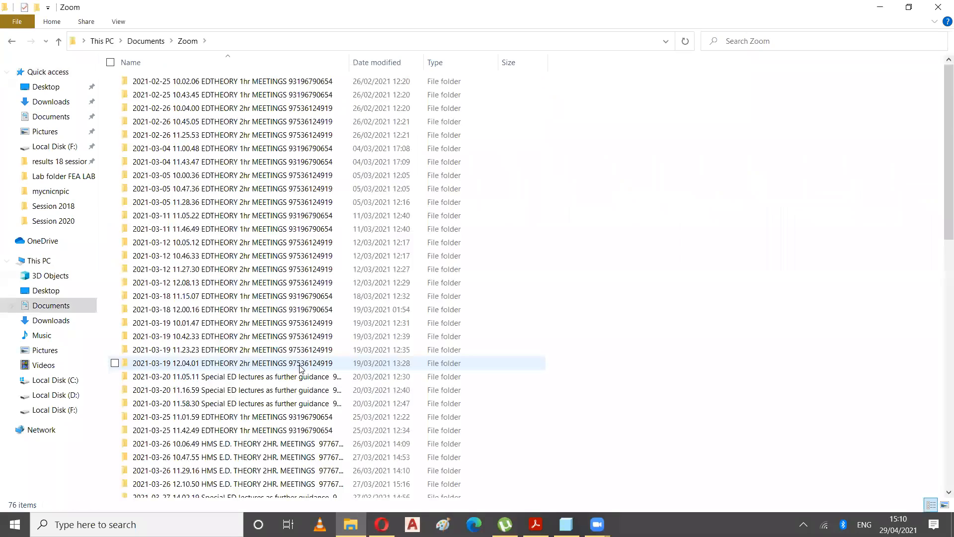
{"action": "scroll", "coordinate": [300, 368], "scroll_direction": "down", "scroll_amount": 15}
{"action": "double_click", "coordinate": [247, 491]}
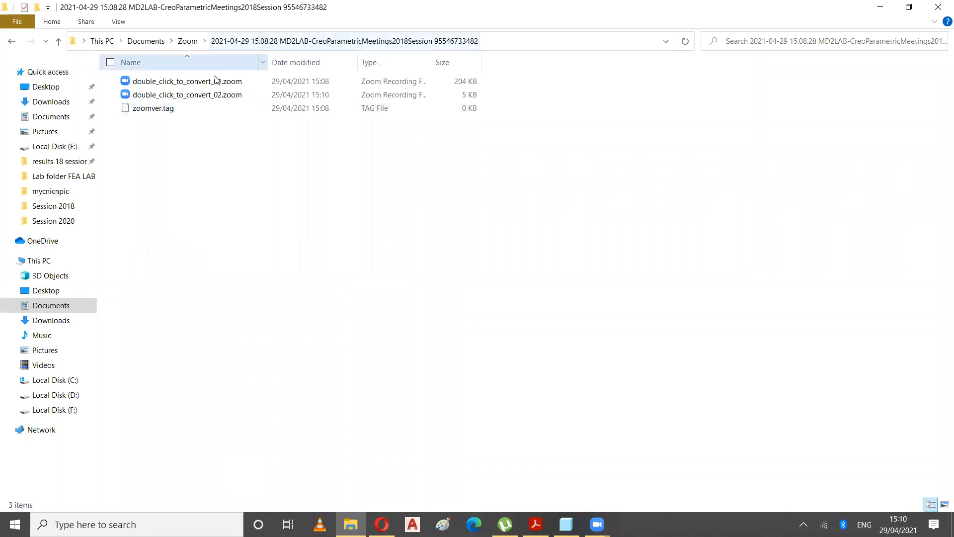
Step: Try to convert double_click_to_convert_01.zoom, decline the conversion of files from unknown sources, and return to the Zoom folder
{"action": "double_click", "coordinate": [216, 81]}
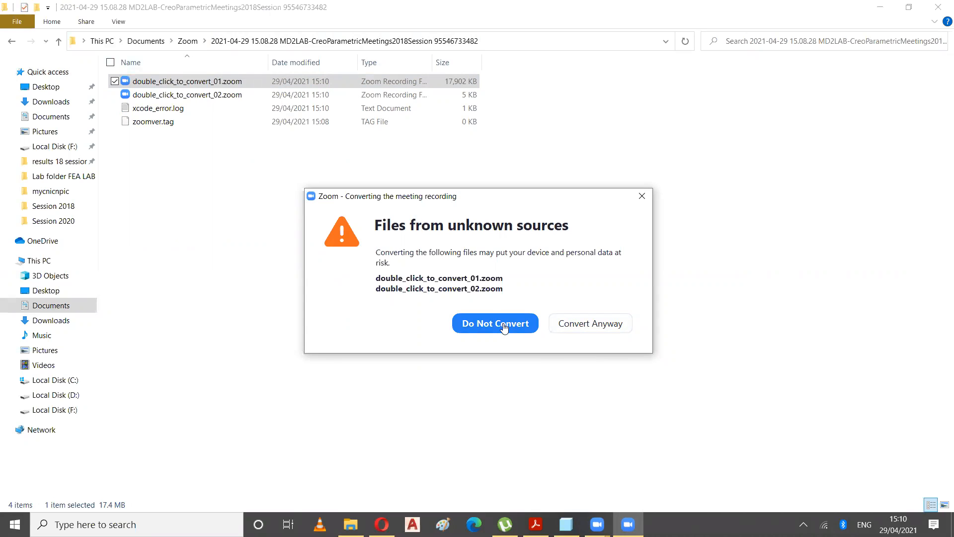
{"action": "left_click", "coordinate": [526, 324]}
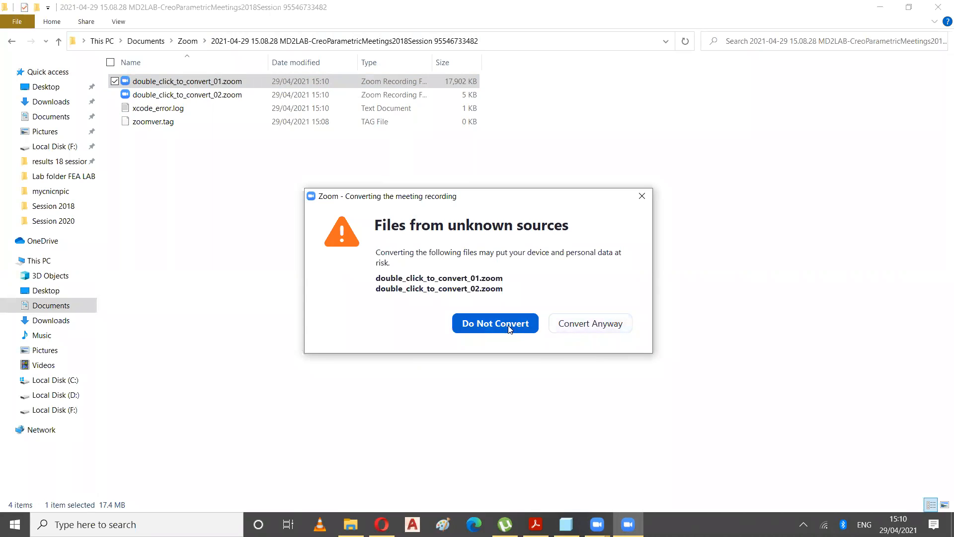
{"action": "left_click", "coordinate": [12, 42]}
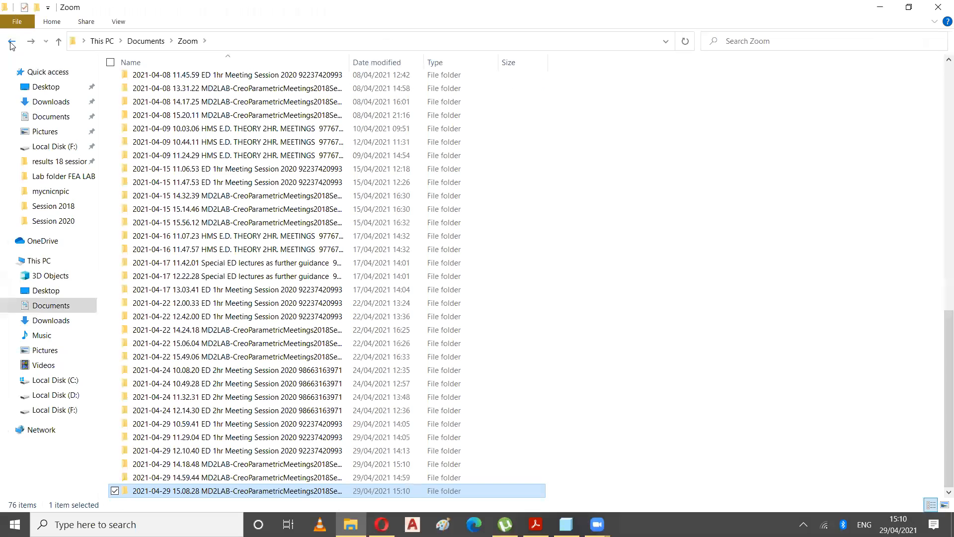
Step: Check the Zoom meeting page in the browser, return to Creo Parametric and dismiss the message notification
{"action": "left_click", "coordinate": [382, 524]}
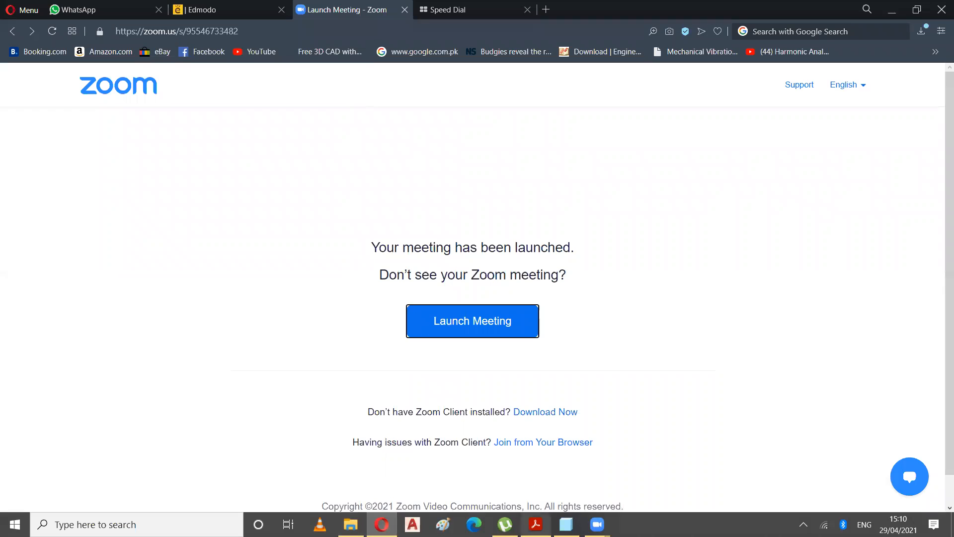
{"action": "left_click", "coordinate": [566, 524]}
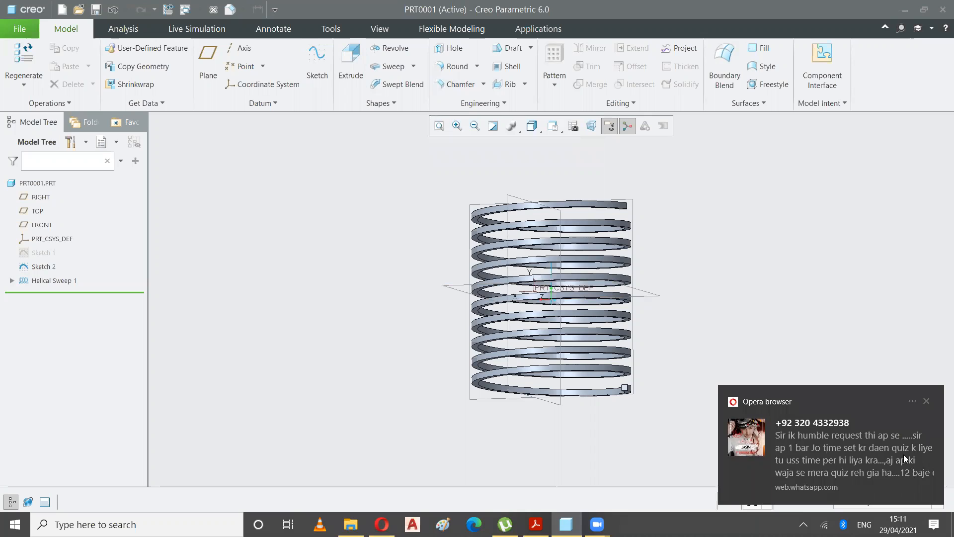
{"action": "left_click", "coordinate": [926, 401]}
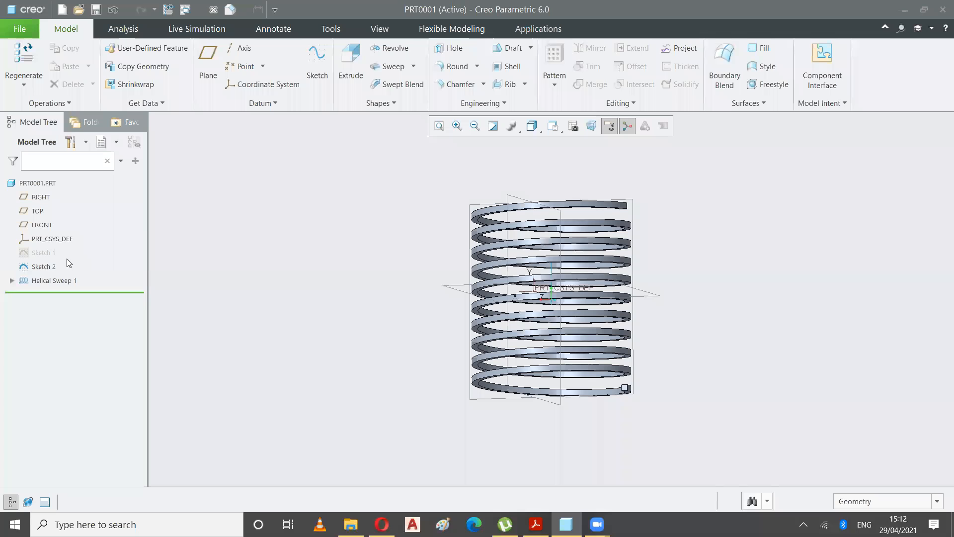
Step: Delete Sketch 1 together with its dependent helical sweep
{"action": "left_click", "coordinate": [42, 255]}
{"action": "right_click", "coordinate": [42, 255]}
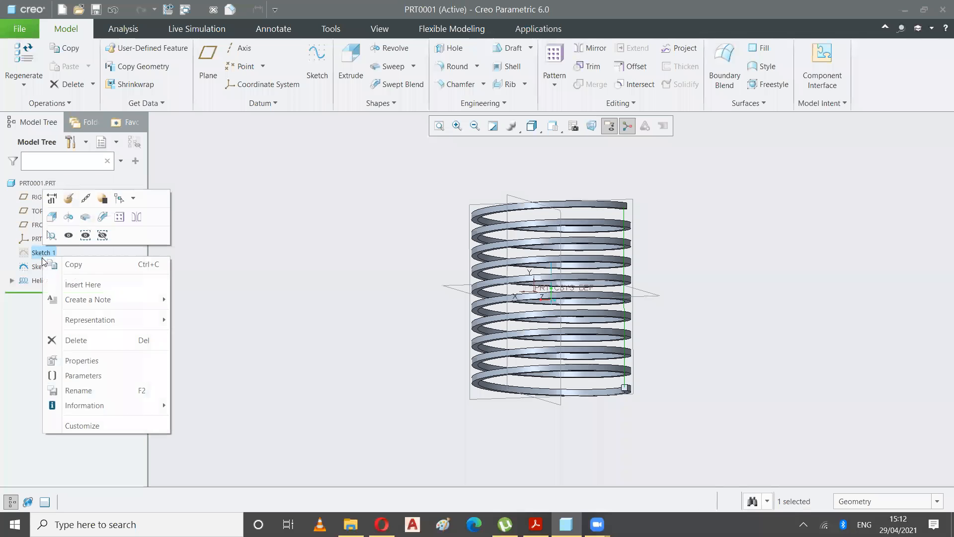
{"action": "left_click", "coordinate": [80, 340]}
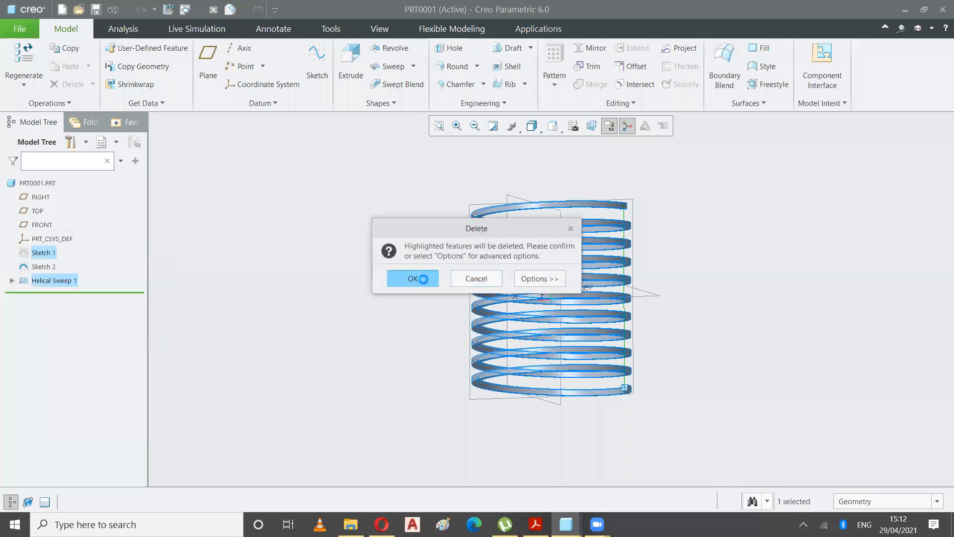
{"action": "left_click", "coordinate": [422, 281]}
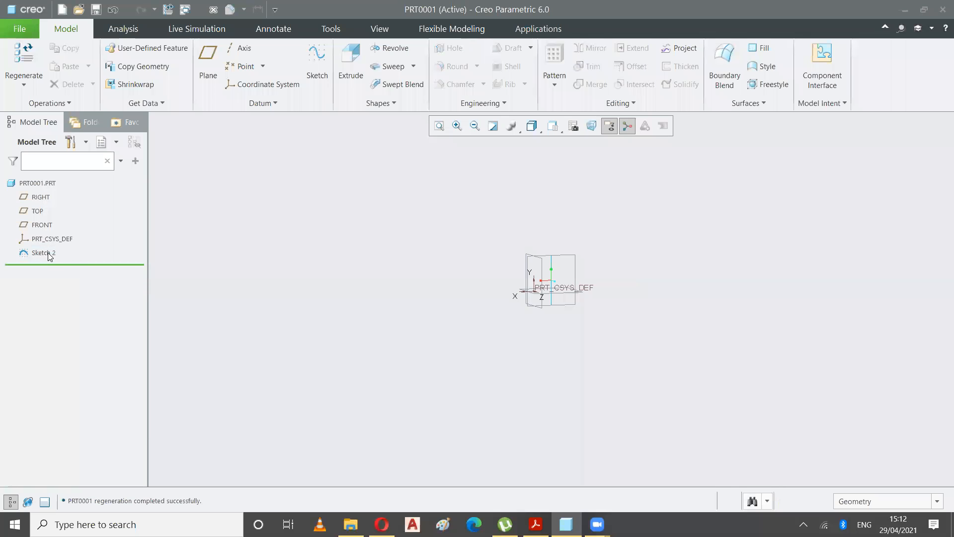
Step: Reset the view to Standard Orientation and delete the remaining Sketch 2 from the part
{"action": "left_click", "coordinate": [552, 126]}
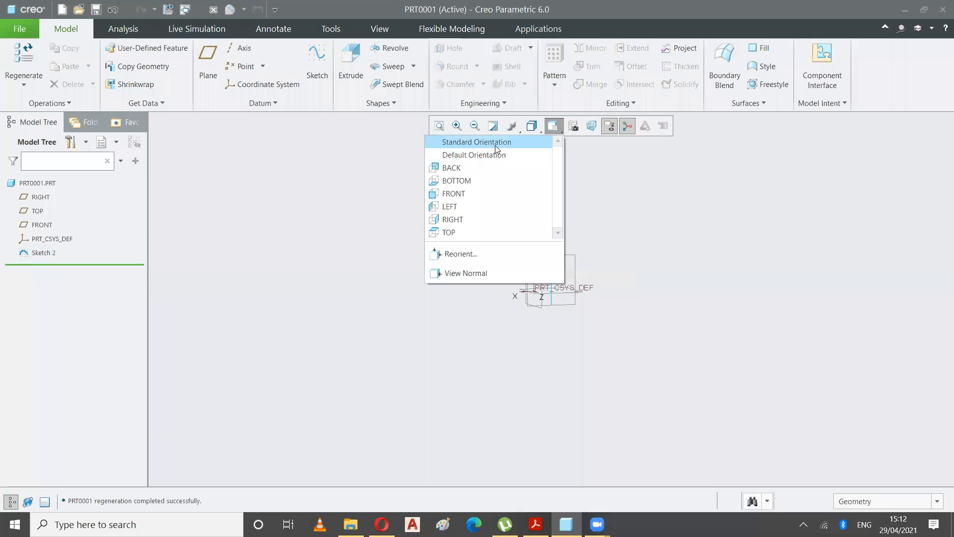
{"action": "left_click", "coordinate": [495, 140]}
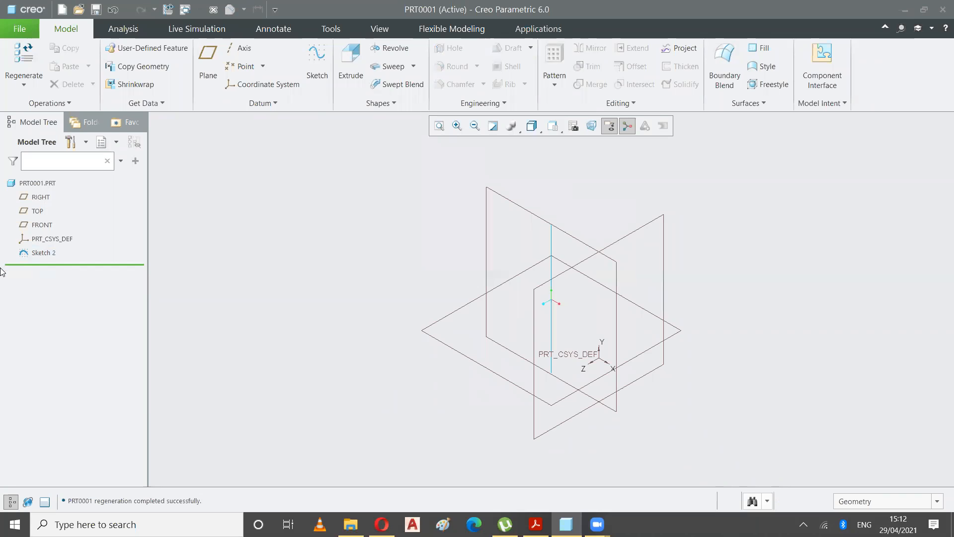
{"action": "right_click", "coordinate": [43, 254]}
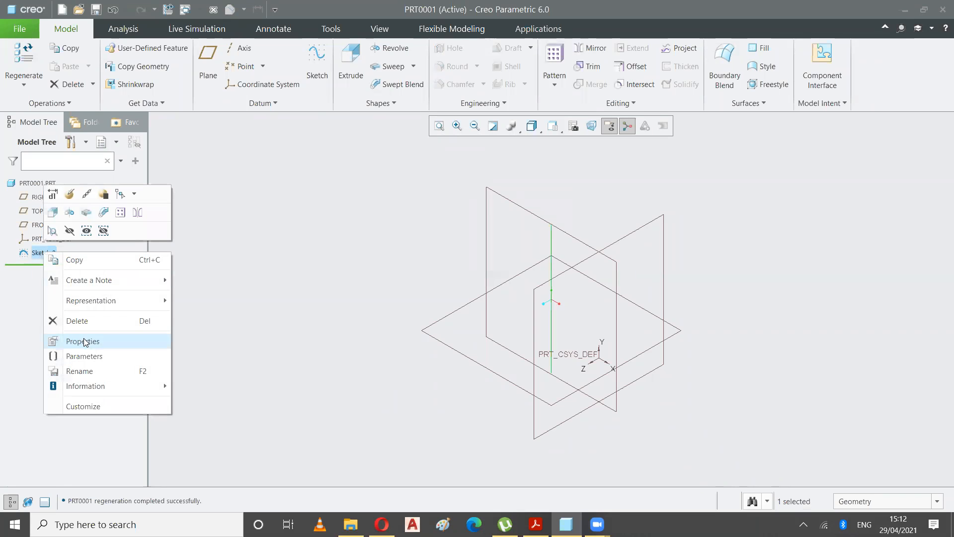
{"action": "left_click", "coordinate": [77, 321]}
{"action": "left_click", "coordinate": [440, 278]}
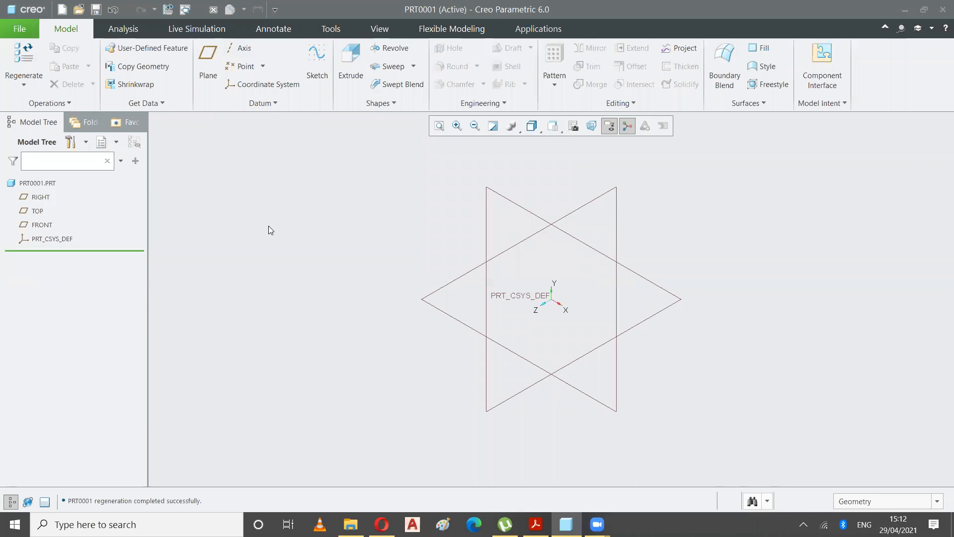
Step: Create a sketch on the FRONT plane containing a vertical datum centerline through the origin, and finish it
{"action": "left_click", "coordinate": [320, 62]}
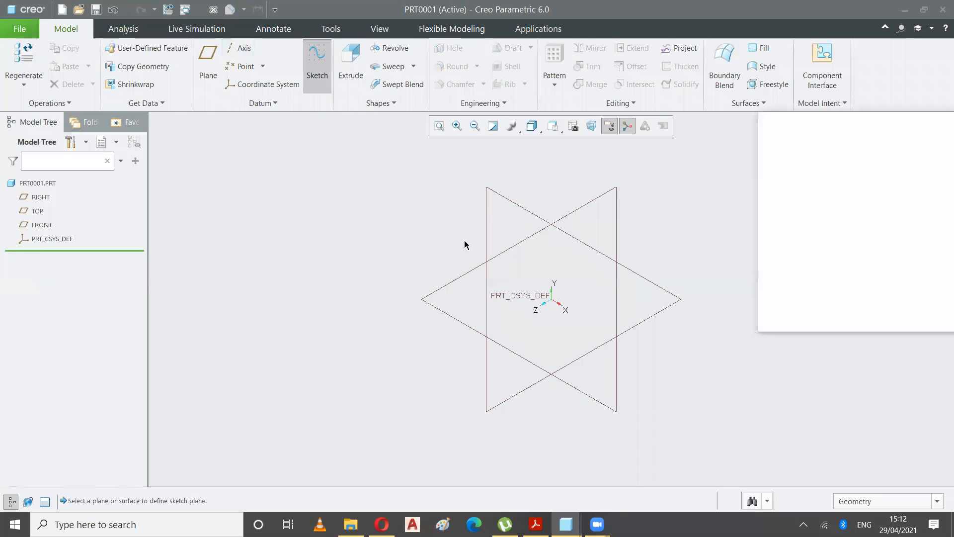
{"action": "left_click", "coordinate": [505, 202]}
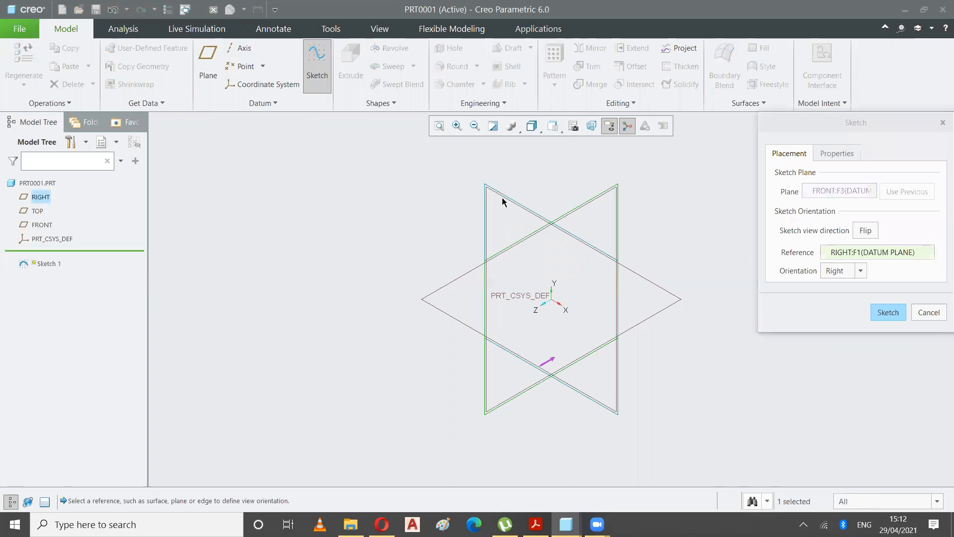
{"action": "left_click", "coordinate": [889, 312]}
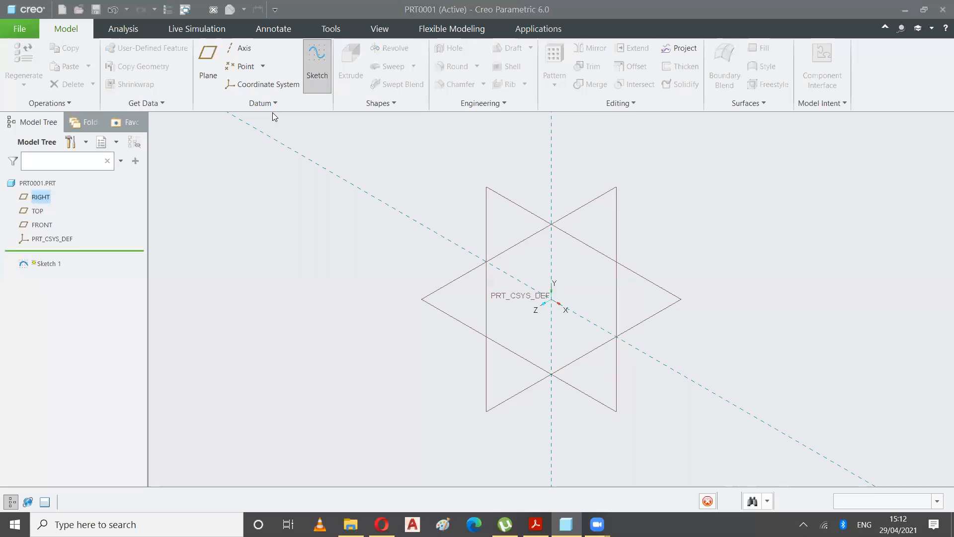
{"action": "left_click", "coordinate": [159, 49]}
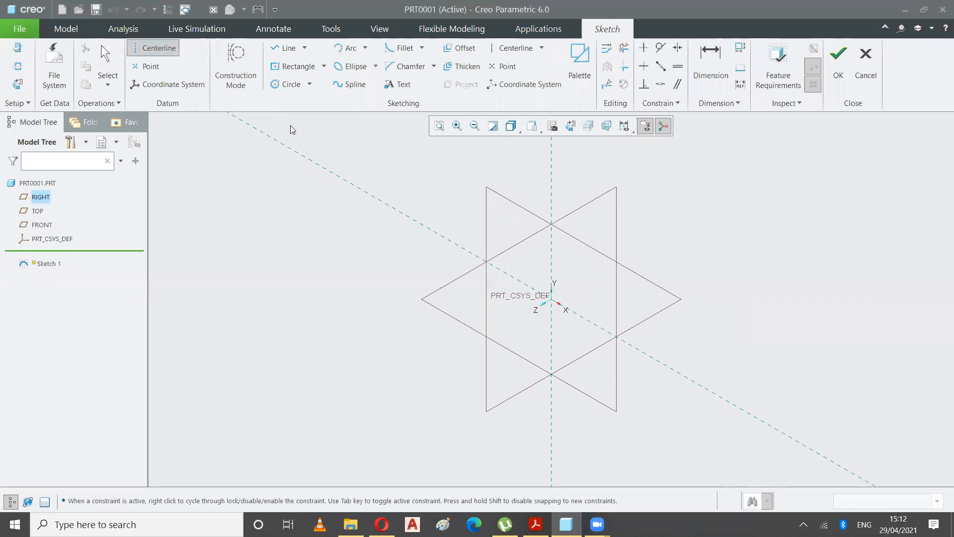
{"action": "left_click", "coordinate": [551, 188]}
{"action": "left_click", "coordinate": [553, 388]}
{"action": "left_click", "coordinate": [835, 71]}
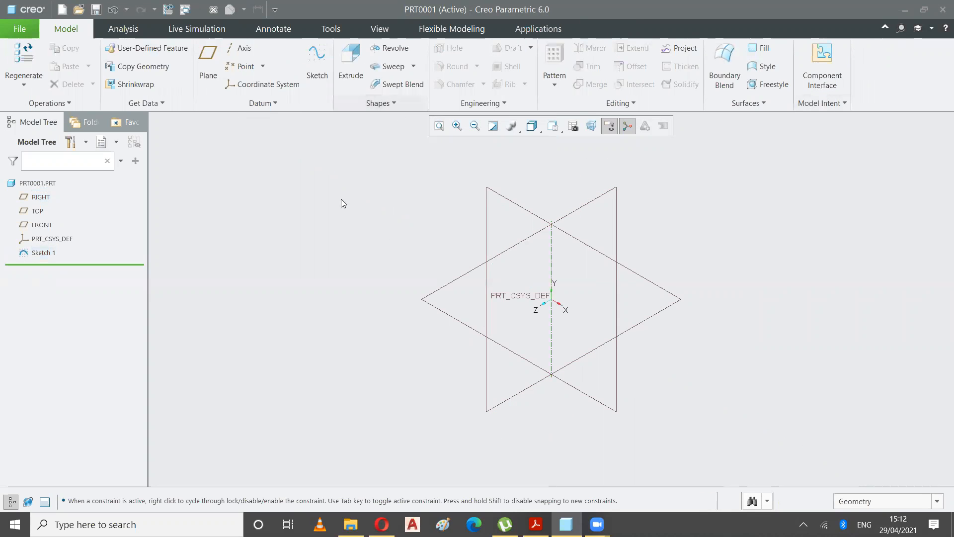
Step: Start a Helical Sweep and define an internal helix profile sketch on the FRONT plane
{"action": "left_click", "coordinate": [413, 66]}
{"action": "left_click", "coordinate": [382, 95]}
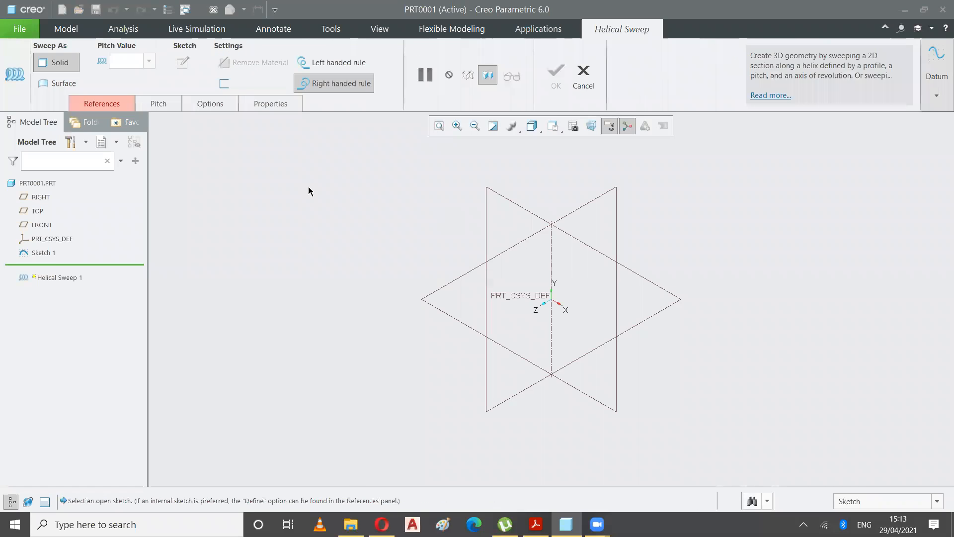
{"action": "left_click", "coordinate": [107, 106]}
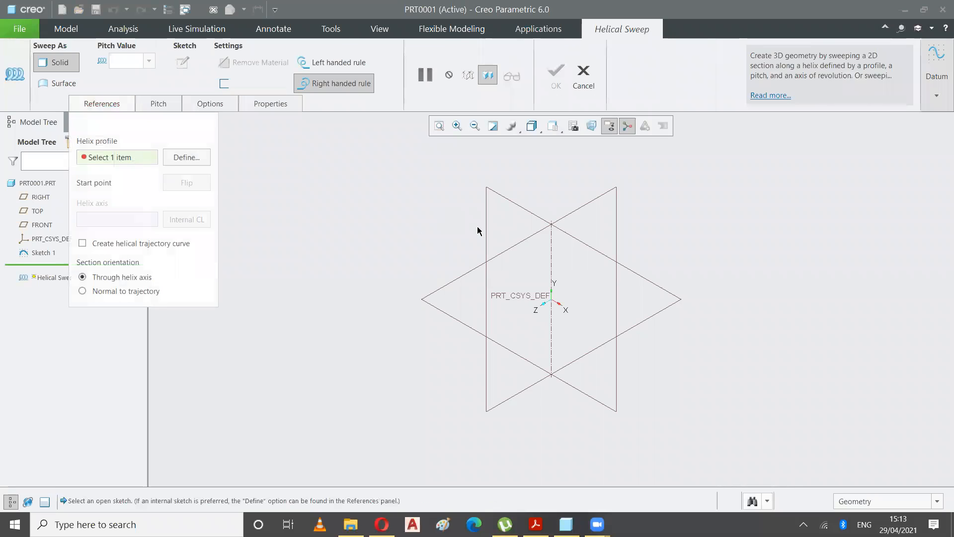
{"action": "left_click", "coordinate": [523, 206]}
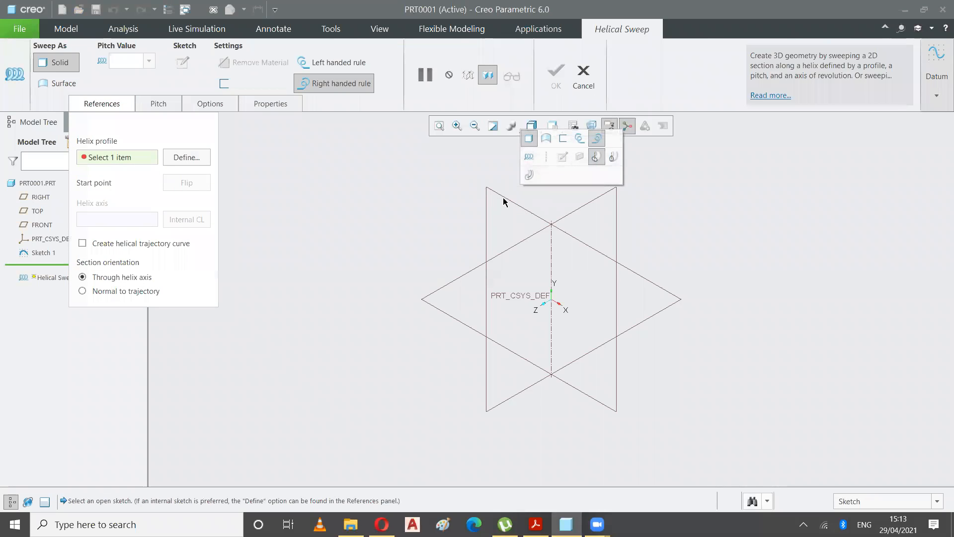
{"action": "left_click", "coordinate": [503, 197]}
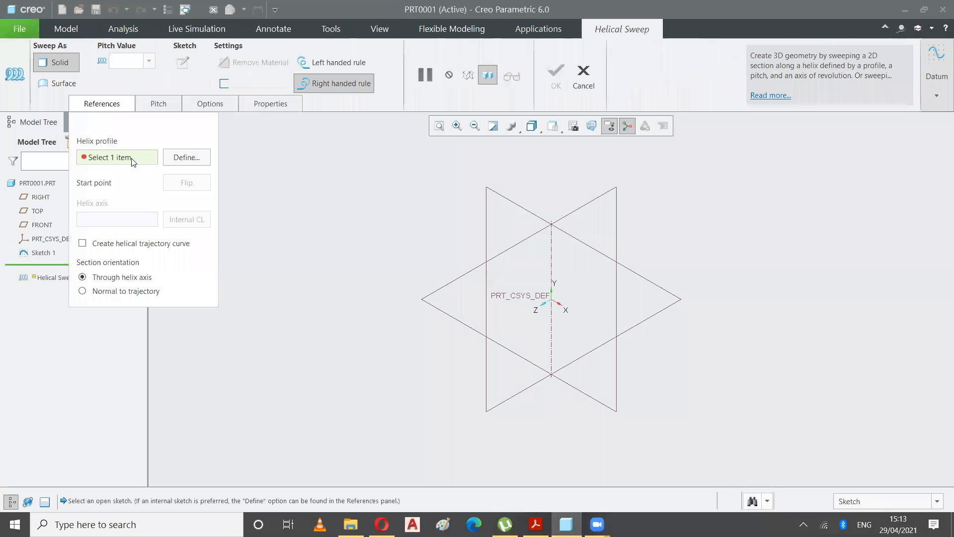
{"action": "left_click", "coordinate": [208, 157]}
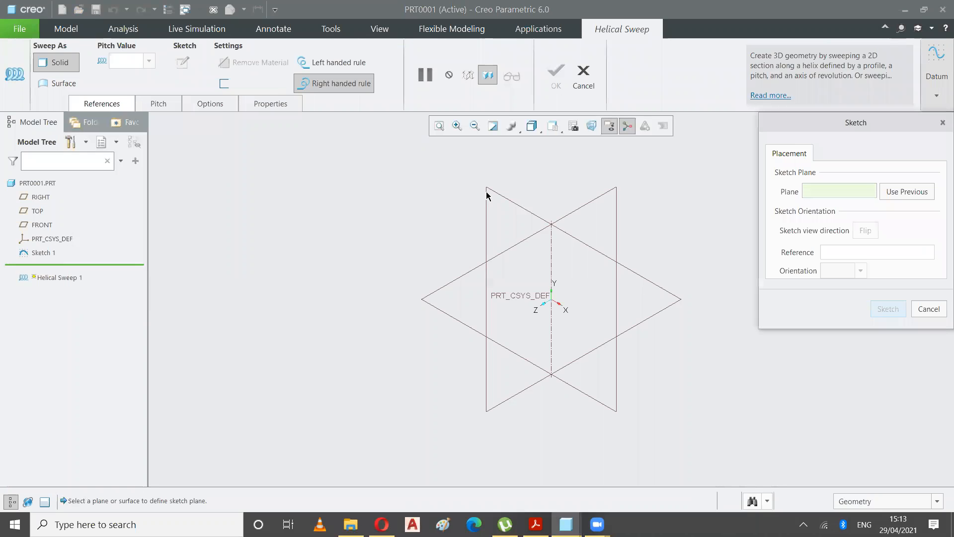
{"action": "left_click", "coordinate": [495, 197]}
{"action": "left_click", "coordinate": [888, 308]}
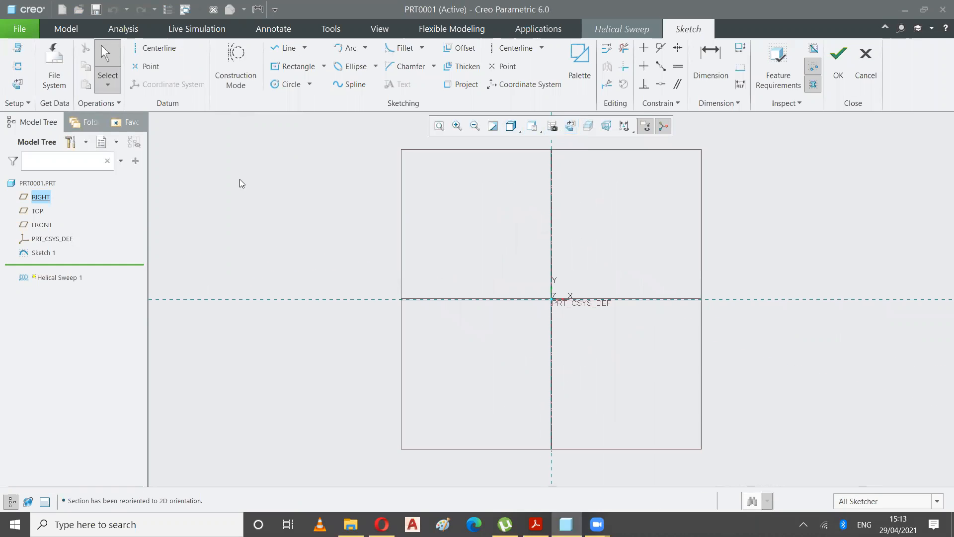
Step: Sketch a vertical line left of the centerline, crossing the horizontal reference, as the helix profile and finish the sketch
{"action": "left_click", "coordinate": [277, 52]}
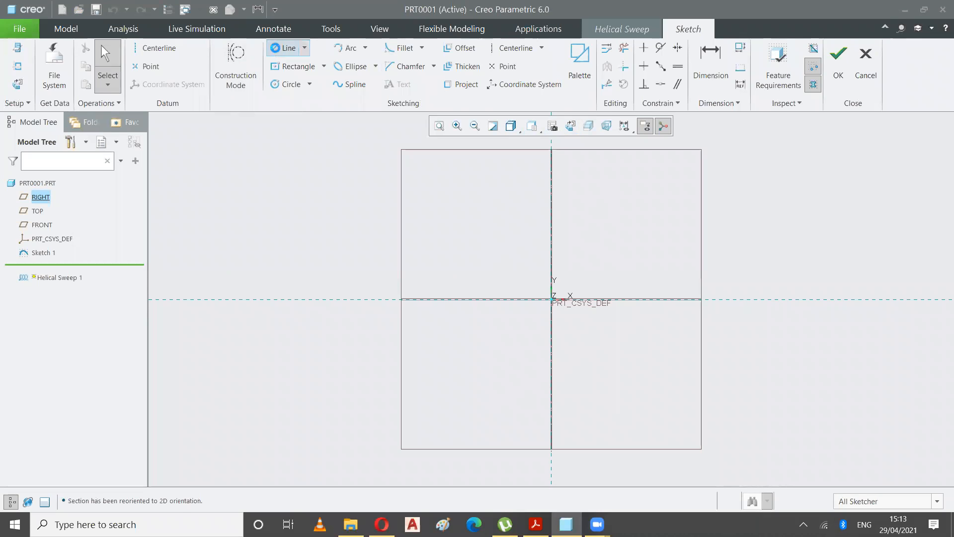
{"action": "left_click", "coordinate": [420, 229]}
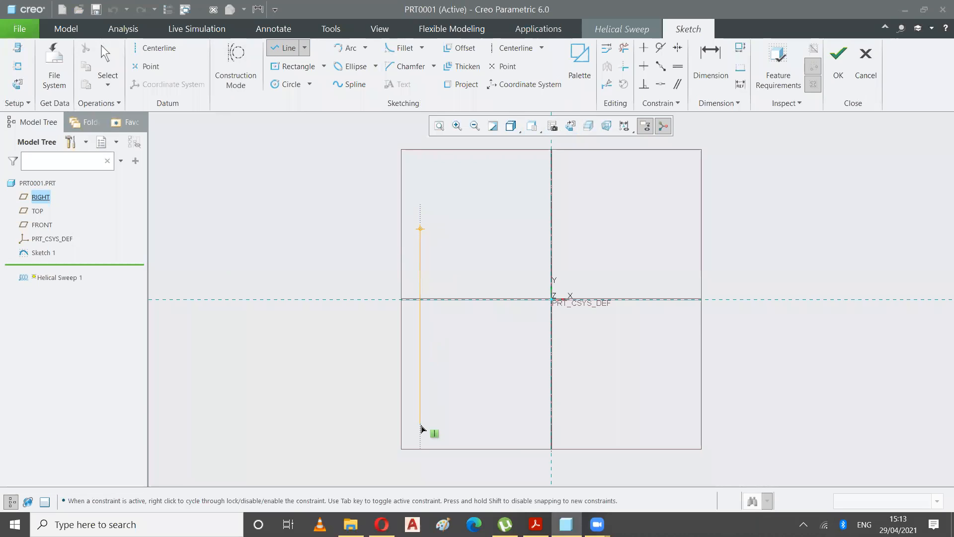
{"action": "left_click", "coordinate": [422, 433]}
{"action": "left_click", "coordinate": [104, 59]}
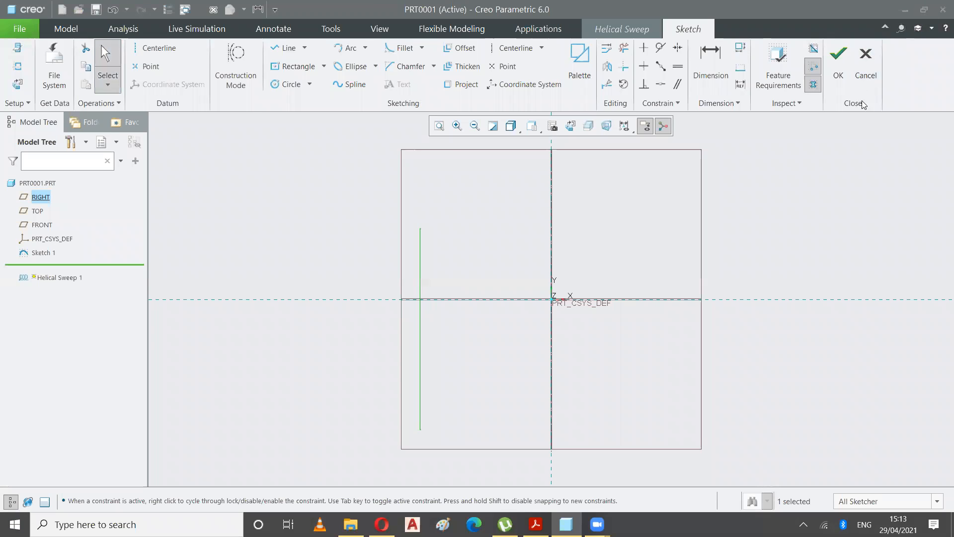
{"action": "left_click", "coordinate": [840, 63]}
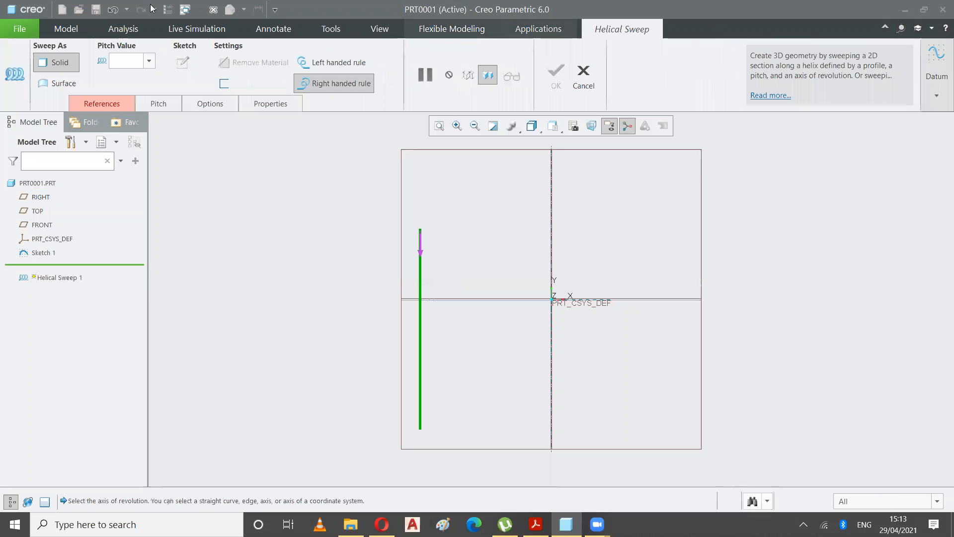
Step: Choose the vertical centerline of Sketch 1 as the helix axis and return the part to an isometric view
{"action": "left_click", "coordinate": [93, 104]}
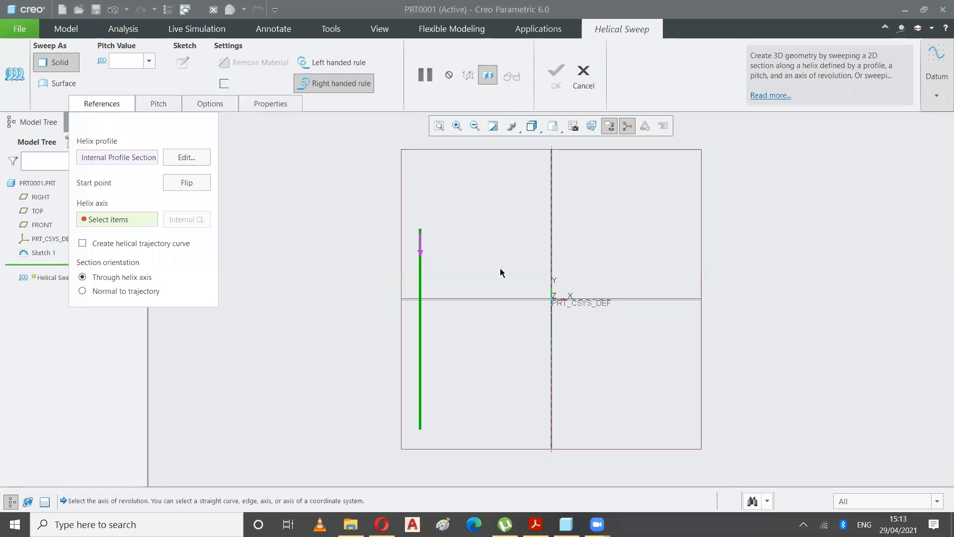
{"action": "left_click", "coordinate": [552, 274]}
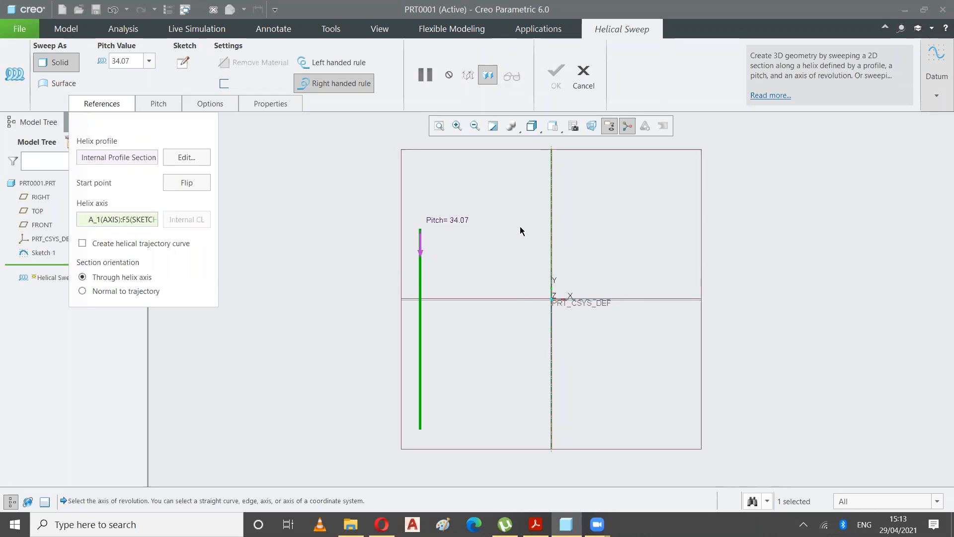
{"action": "left_click", "coordinate": [531, 126]}
{"action": "left_click", "coordinate": [532, 144]}
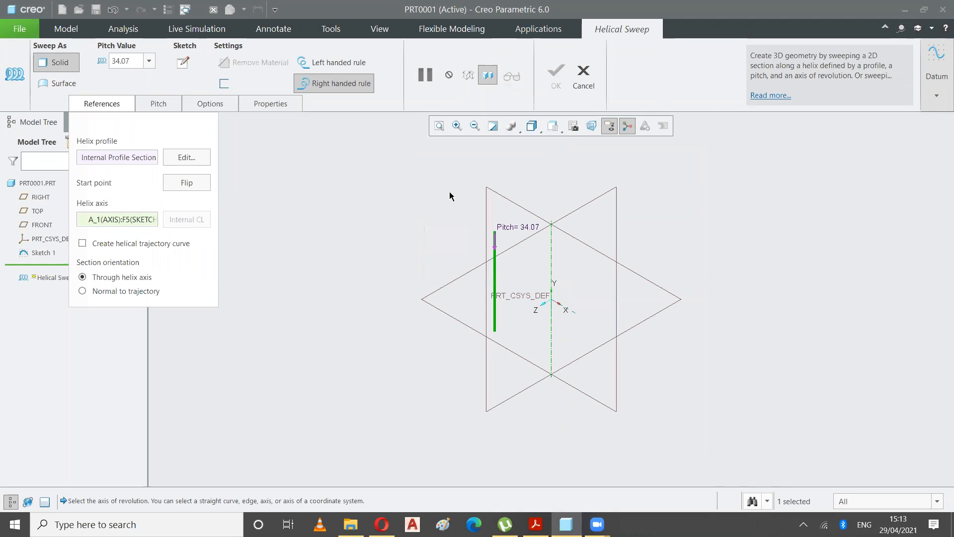
Step: Remove the helix axis reference and reselect axis A_1 of Sketch 1 through Pick From List
{"action": "left_click", "coordinate": [117, 220]}
{"action": "right_click", "coordinate": [117, 221]}
{"action": "left_click", "coordinate": [73, 226]}
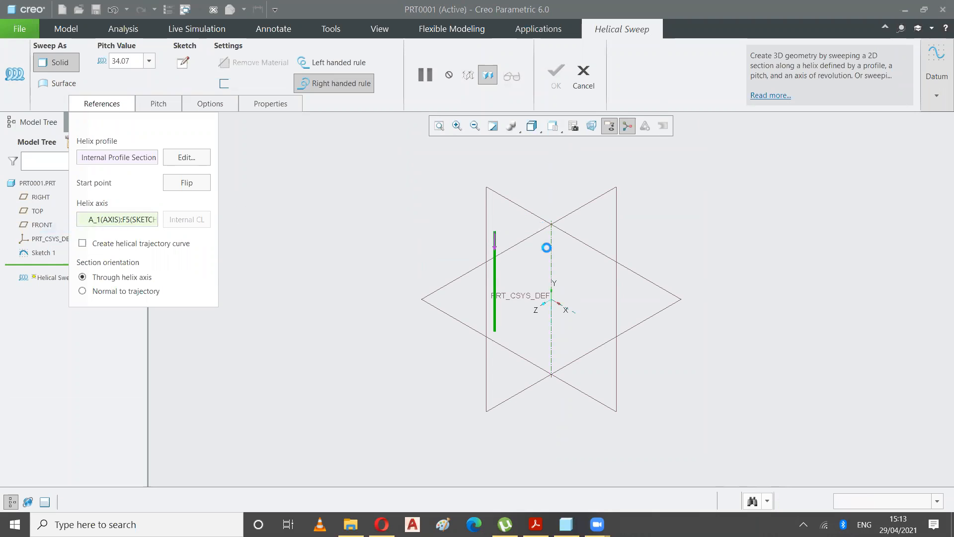
{"action": "right_click", "coordinate": [550, 273]}
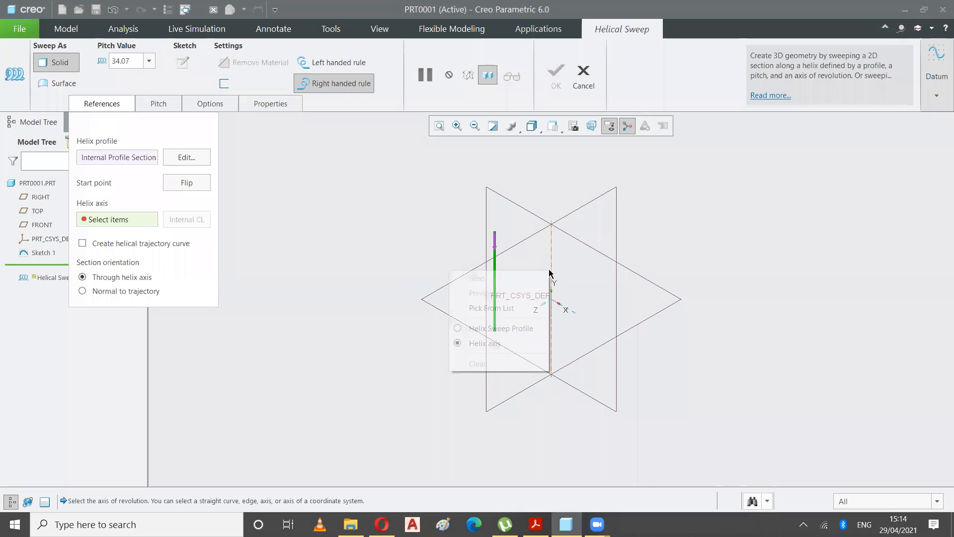
{"action": "left_click", "coordinate": [523, 311]}
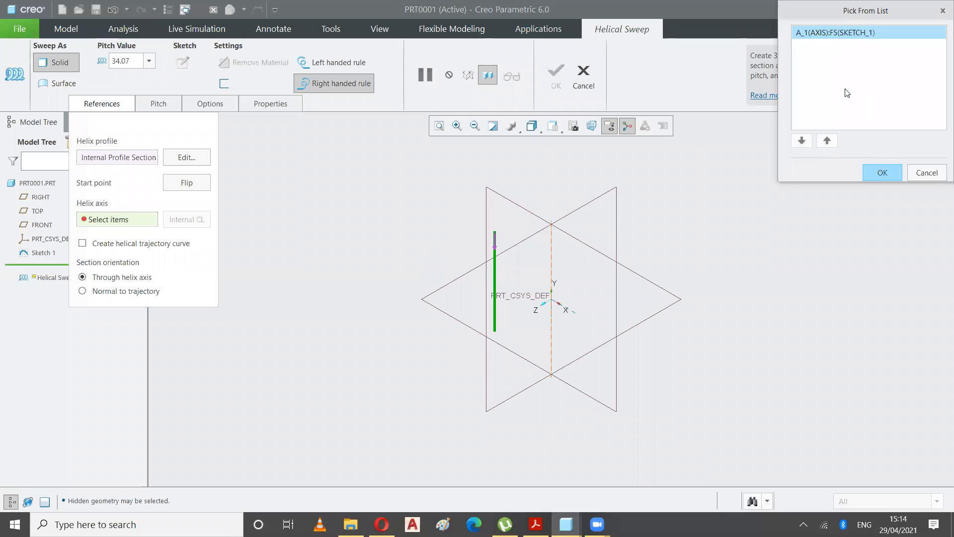
{"action": "left_click", "coordinate": [881, 173]}
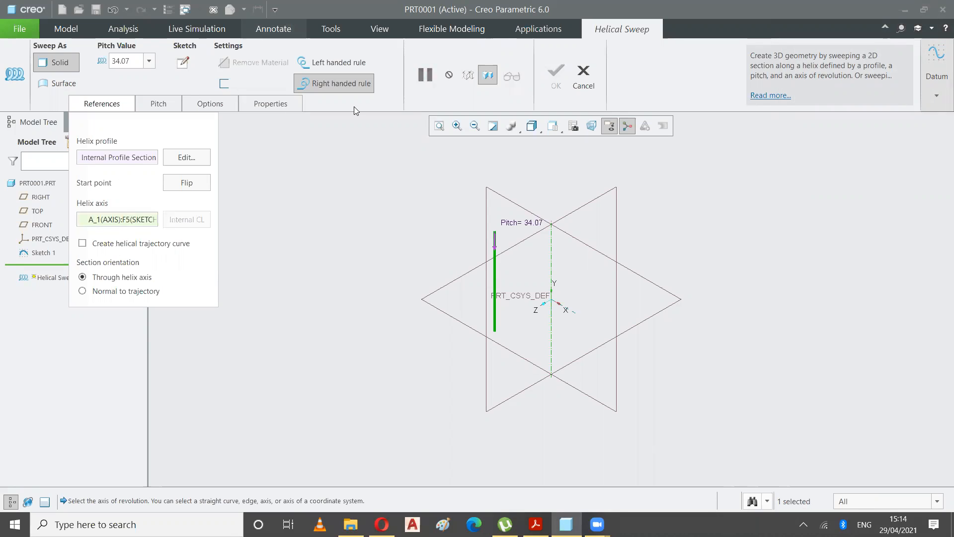
Step: Sketch a small circular sweep section centered on the start point of the helix profile and finish the sketch
{"action": "left_click", "coordinate": [184, 63]}
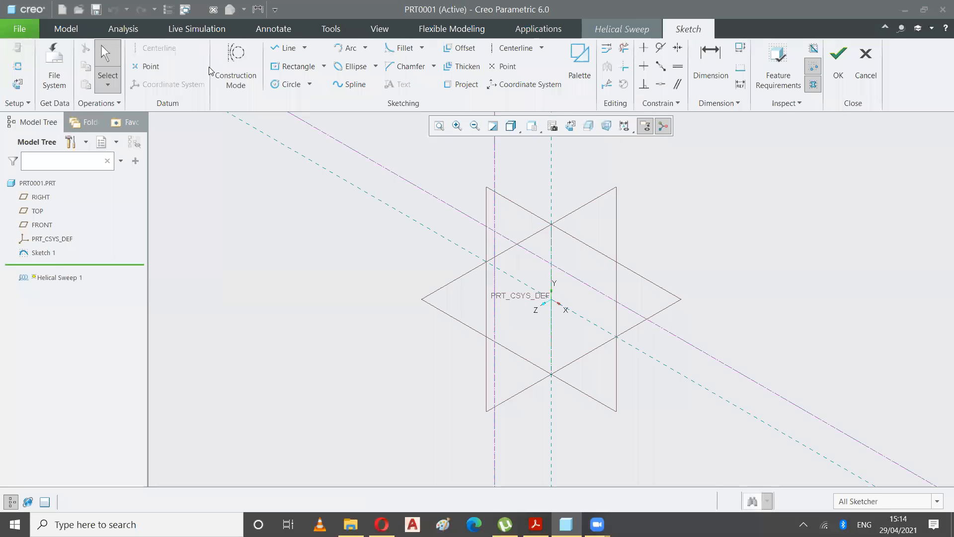
{"action": "left_click", "coordinate": [281, 84]}
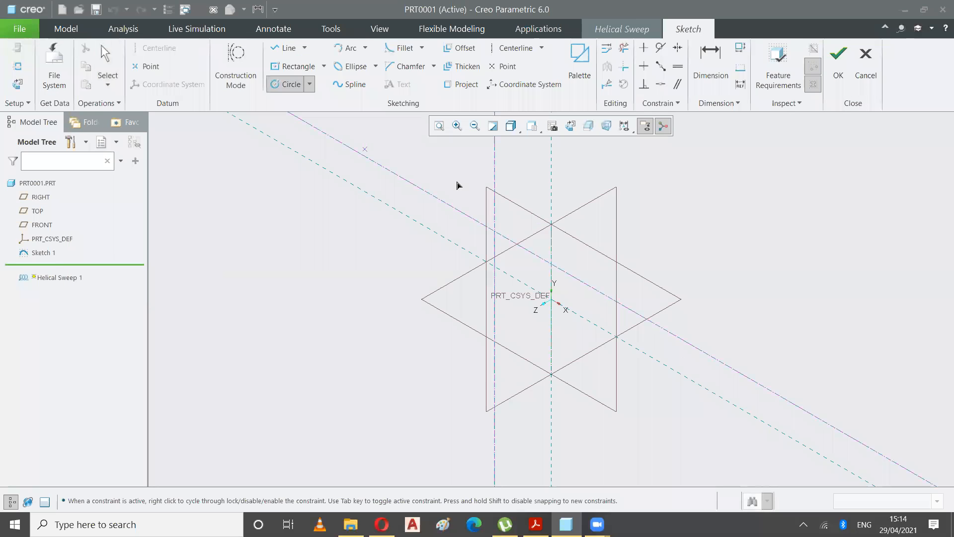
{"action": "left_click", "coordinate": [494, 231]}
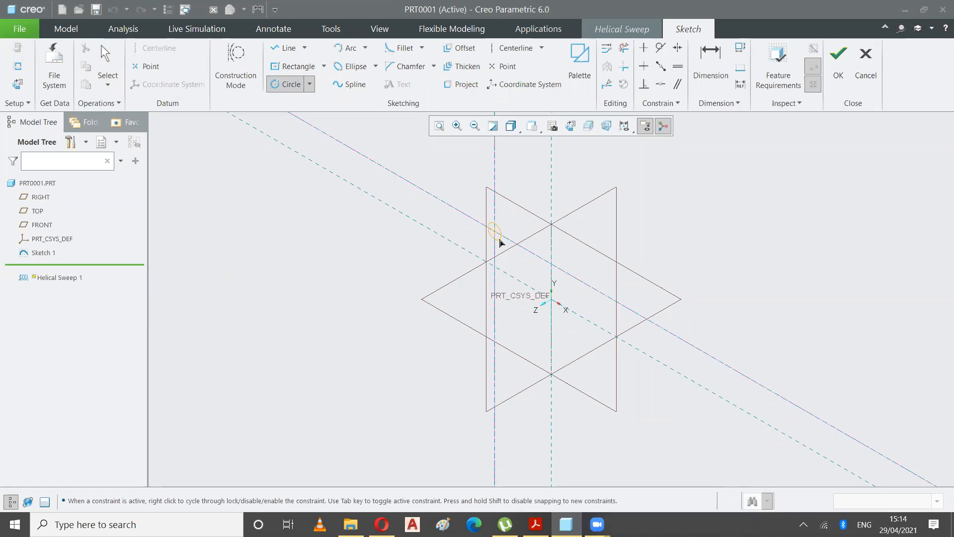
{"action": "left_click", "coordinate": [502, 243]}
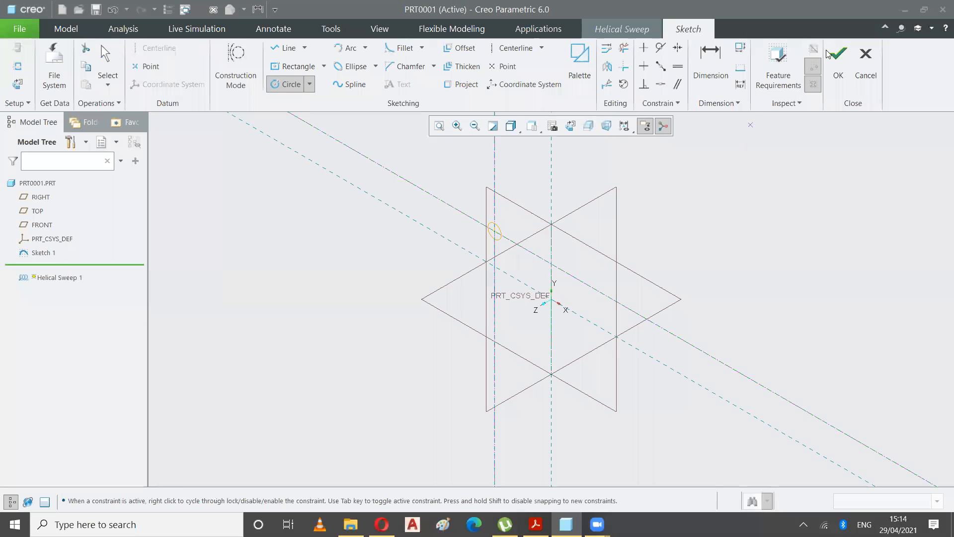
{"action": "left_click", "coordinate": [845, 59]}
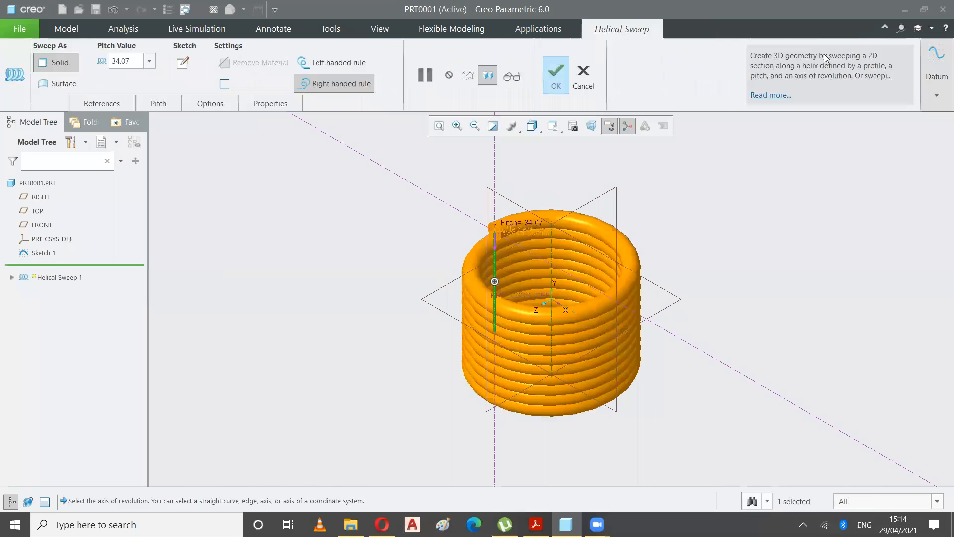
Step: Shrink the circular sweep section in the FRONT view until there are clear gaps between the coils
{"action": "left_click", "coordinate": [553, 126]}
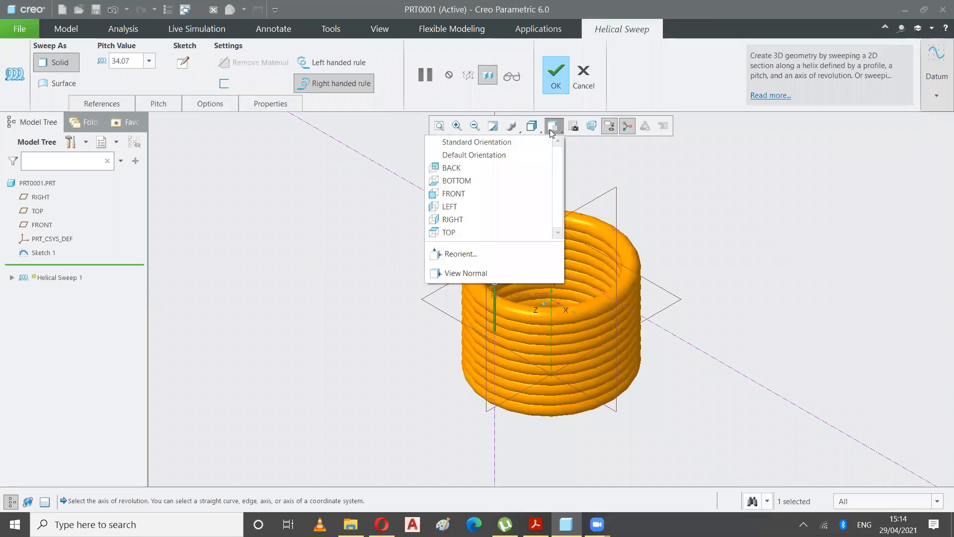
{"action": "left_click", "coordinate": [462, 194]}
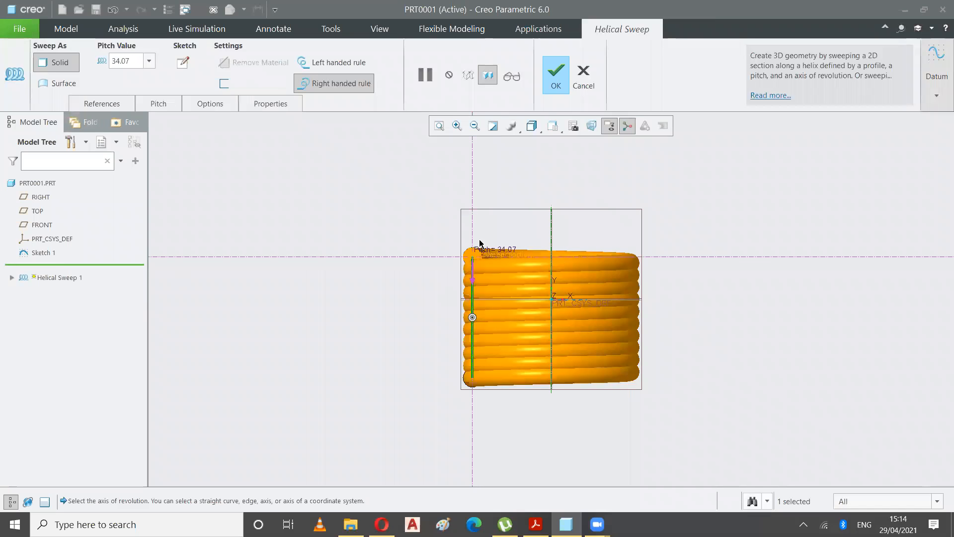
{"action": "scroll", "coordinate": [480, 243], "scroll_direction": "down", "scroll_amount": 4}
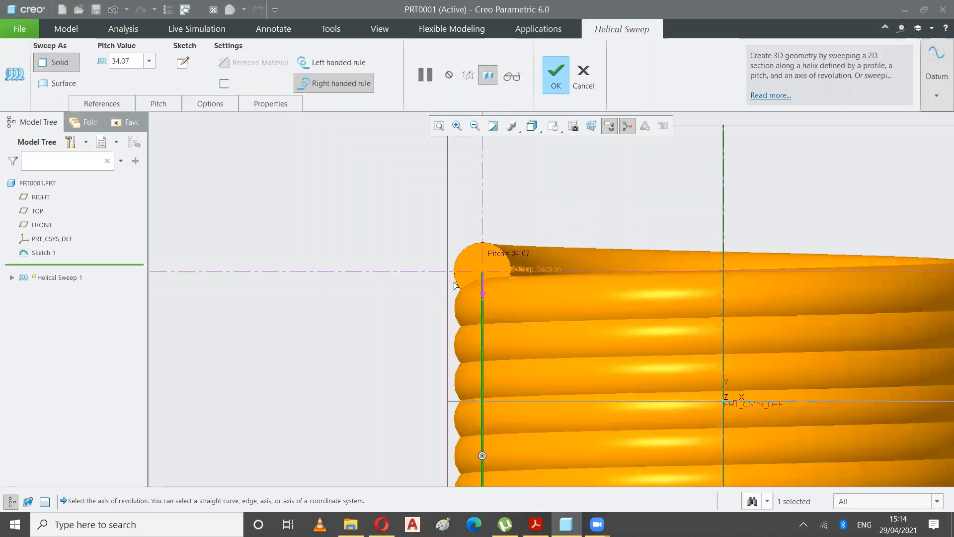
{"action": "left_click_drag", "start_coordinate": [457, 281], "coordinate": [473, 275]}
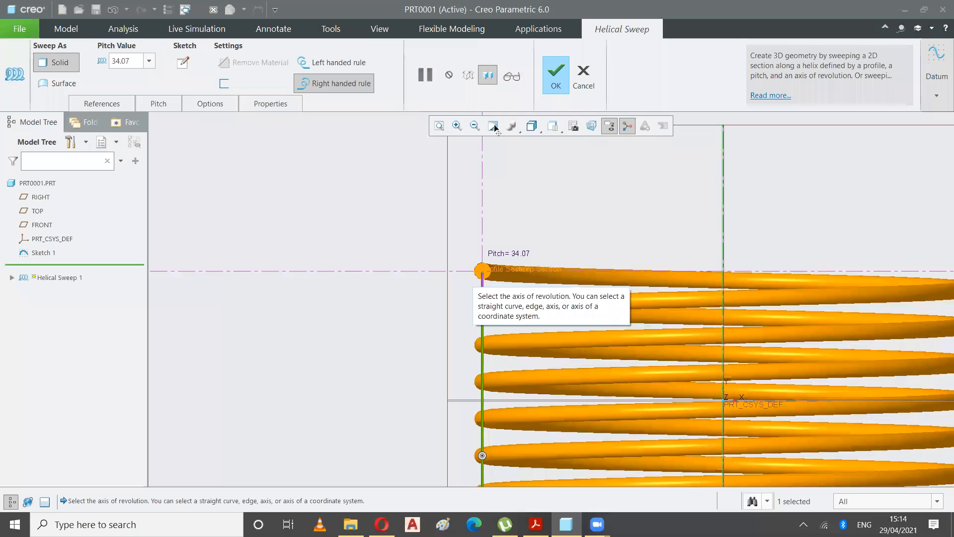
Step: Check the whole spring in the FRONT view and complete the Helical Sweep
{"action": "left_click", "coordinate": [553, 126]}
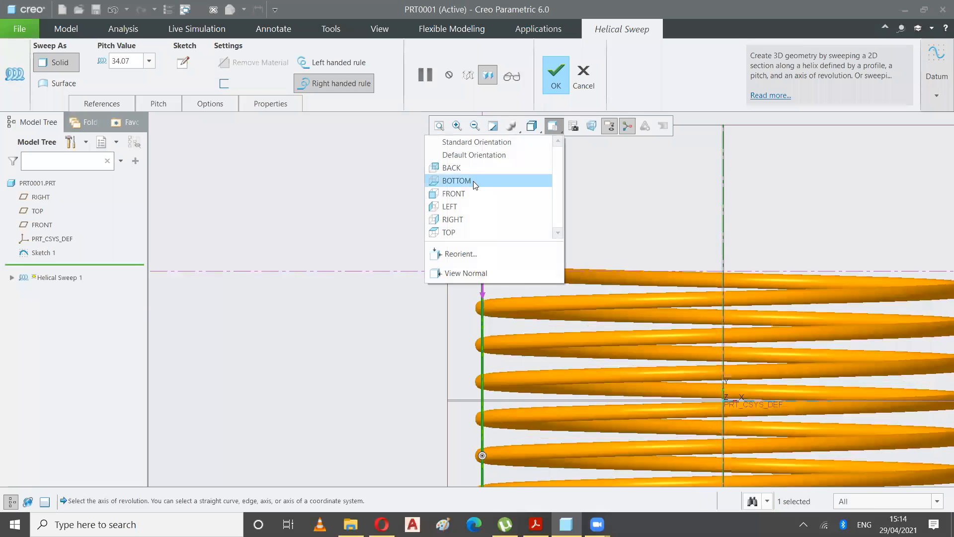
{"action": "left_click", "coordinate": [474, 193]}
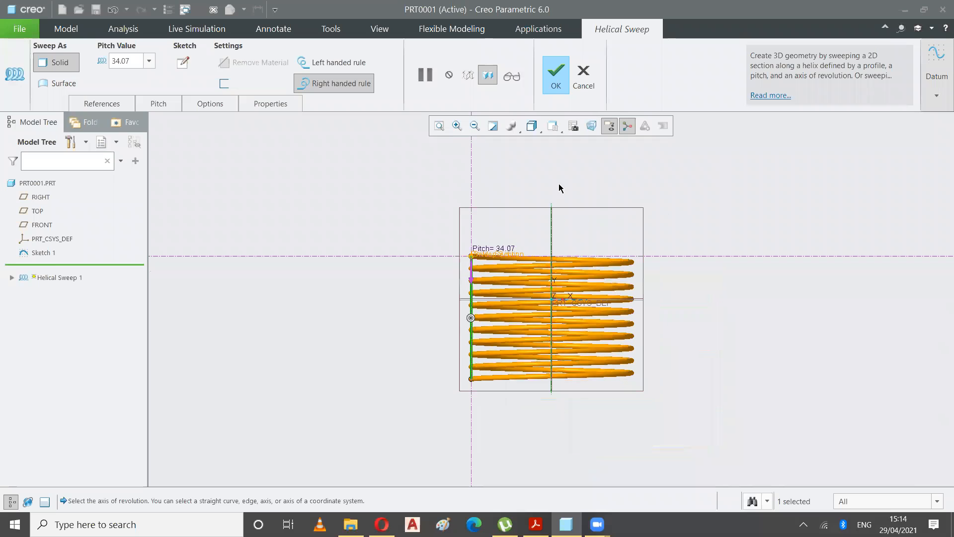
{"action": "left_click", "coordinate": [556, 79]}
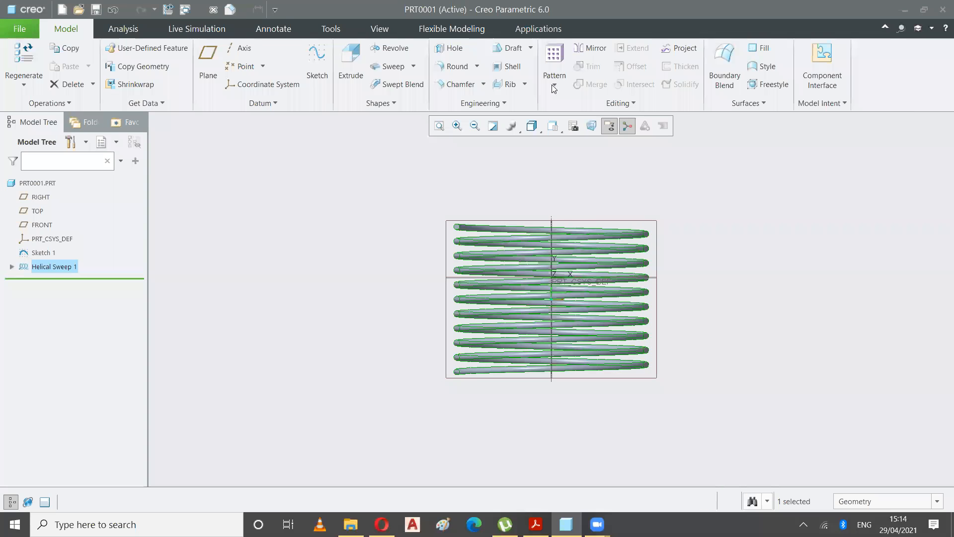
{"action": "left_click", "coordinate": [746, 272]}
{"action": "mouse_move", "coordinate": [744, 263]}
{"action": "middle_mouse_down"}
{"action": "mouse_move", "coordinate": [738, 283]}
{"action": "mouse_move", "coordinate": [675, 268]}
{"action": "mouse_move", "coordinate": [576, 346]}
{"action": "mouse_move", "coordinate": [673, 334]}
{"action": "mouse_move", "coordinate": [703, 277]}
{"action": "mouse_move", "coordinate": [699, 290]}
{"action": "mouse_move", "coordinate": [587, 340]}
{"action": "mouse_move", "coordinate": [520, 297]}
{"action": "mouse_move", "coordinate": [671, 309]}
{"action": "mouse_move", "coordinate": [697, 298]}
{"action": "mouse_move", "coordinate": [650, 285]}
{"action": "mouse_move", "coordinate": [445, 348]}
{"action": "mouse_move", "coordinate": [392, 392]}
{"action": "mouse_move", "coordinate": [633, 338]}
{"action": "mouse_move", "coordinate": [612, 299]}
{"action": "middle_mouse_up"}
{"action": "middle_click_drag", "start_coordinate": [889, 376], "coordinate": [890, 378]}
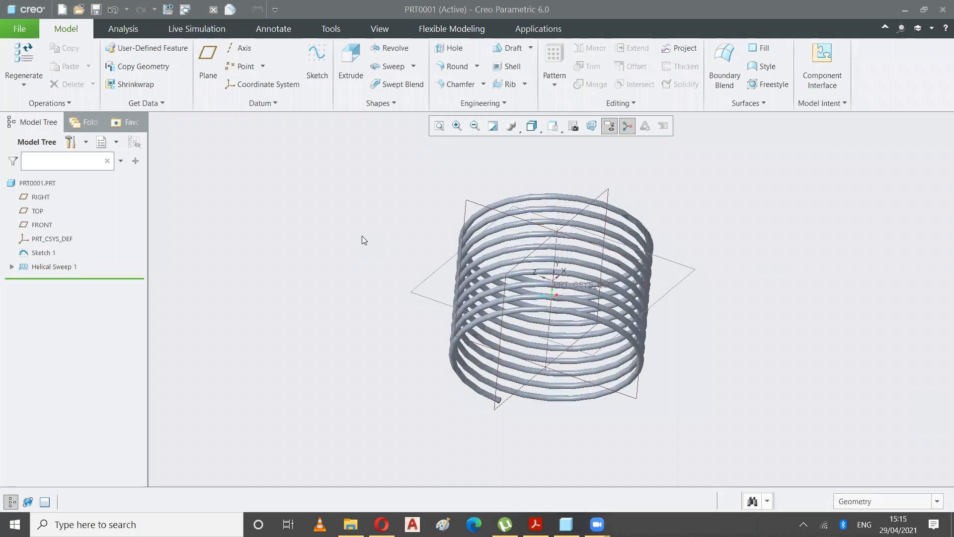
{"action": "mouse_move", "coordinate": [369, 253]}
{"action": "middle_mouse_down"}
{"action": "mouse_move", "coordinate": [551, 326]}
{"action": "mouse_move", "coordinate": [514, 219]}
{"action": "mouse_move", "coordinate": [472, 194]}
{"action": "mouse_move", "coordinate": [593, 300]}
{"action": "mouse_move", "coordinate": [535, 354]}
{"action": "mouse_move", "coordinate": [570, 330]}
{"action": "middle_mouse_up"}
{"action": "key", "text": "alt+Tab"}
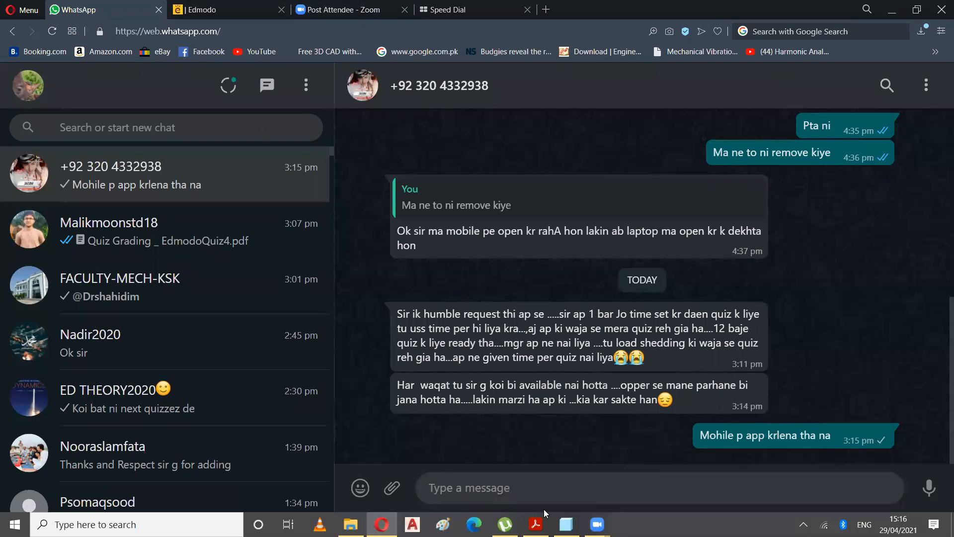
{"action": "left_click", "coordinate": [566, 524]}
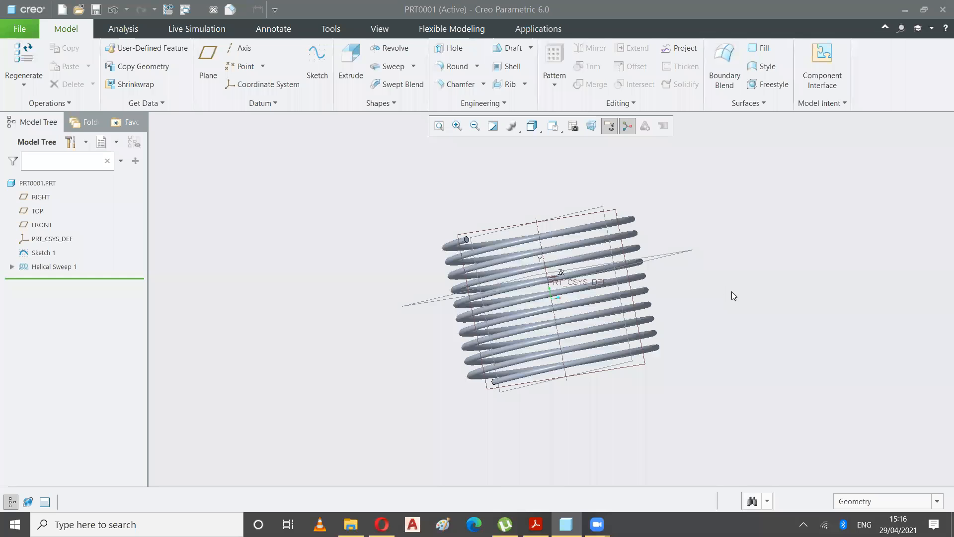
Step: Reset the spring to the Default Orientation and review the available Sweep command variants
{"action": "left_click", "coordinate": [554, 130]}
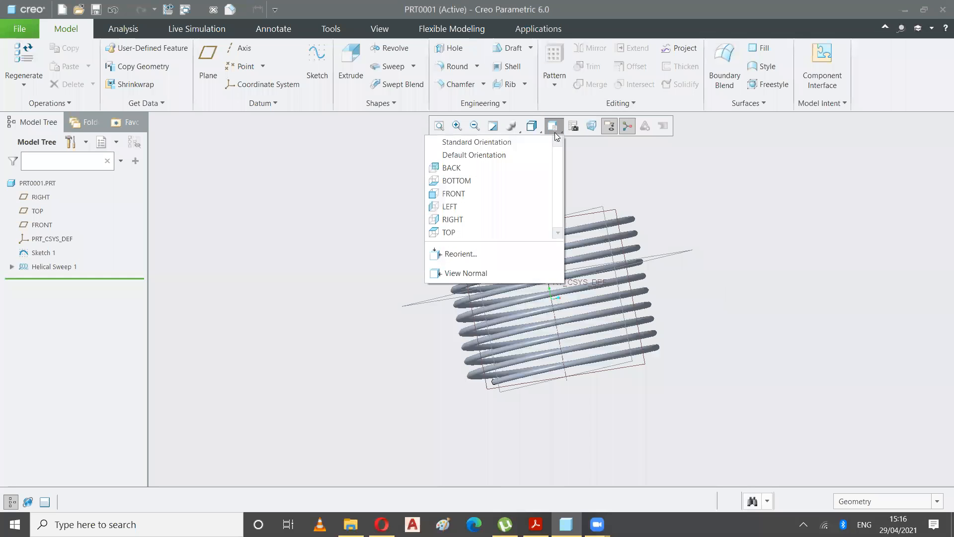
{"action": "left_click", "coordinate": [529, 152]}
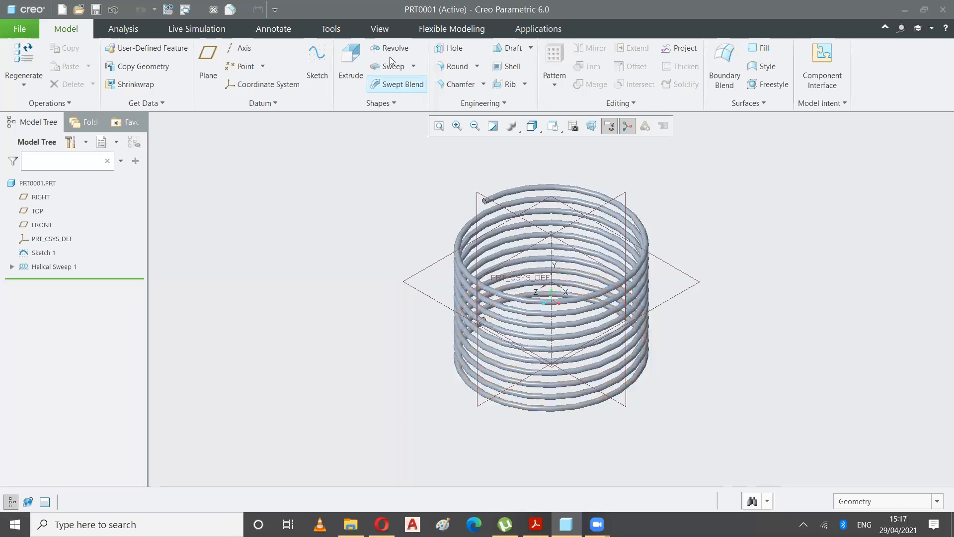
{"action": "left_click", "coordinate": [415, 66]}
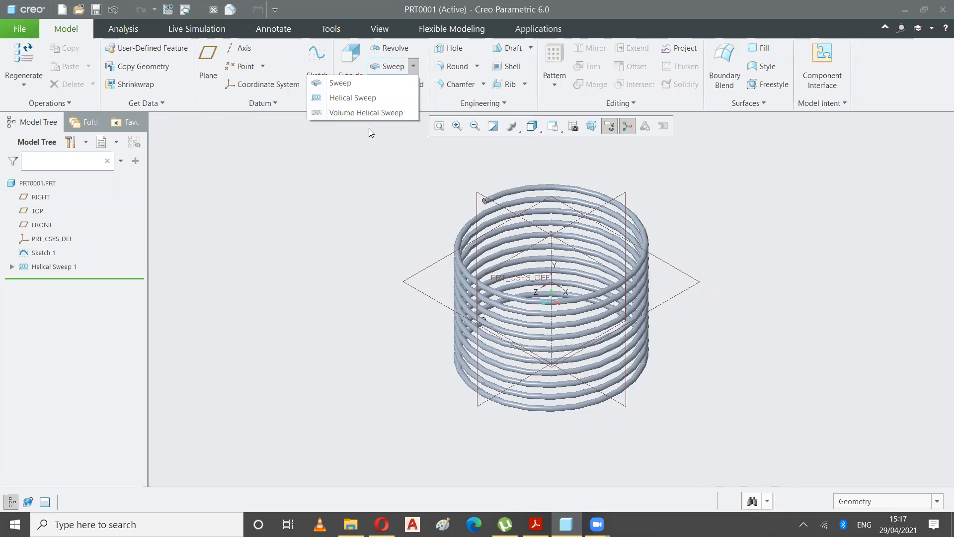
{"action": "left_click", "coordinate": [422, 235]}
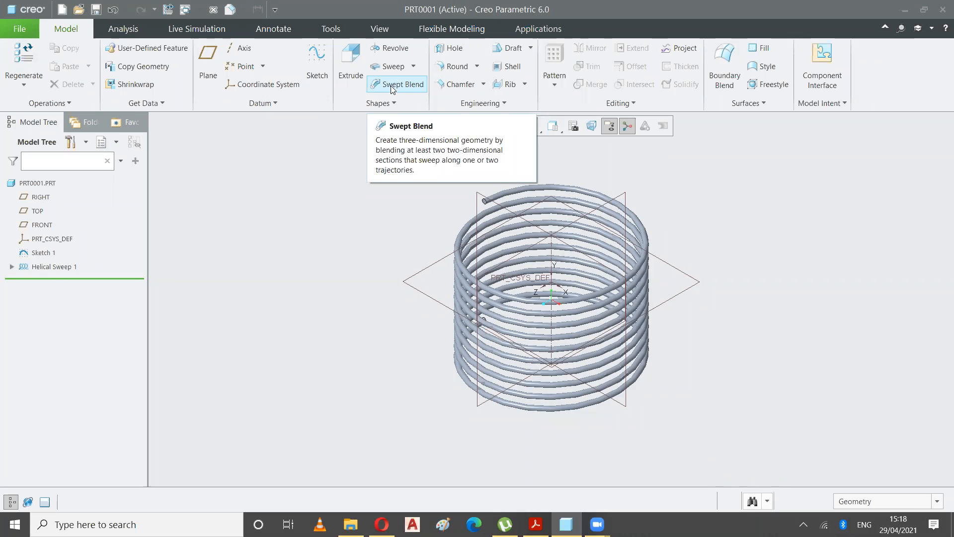
Step: Delete Helical Sweep 1 and Sketch 1 from the part and refit the view
{"action": "right_click", "coordinate": [44, 267]}
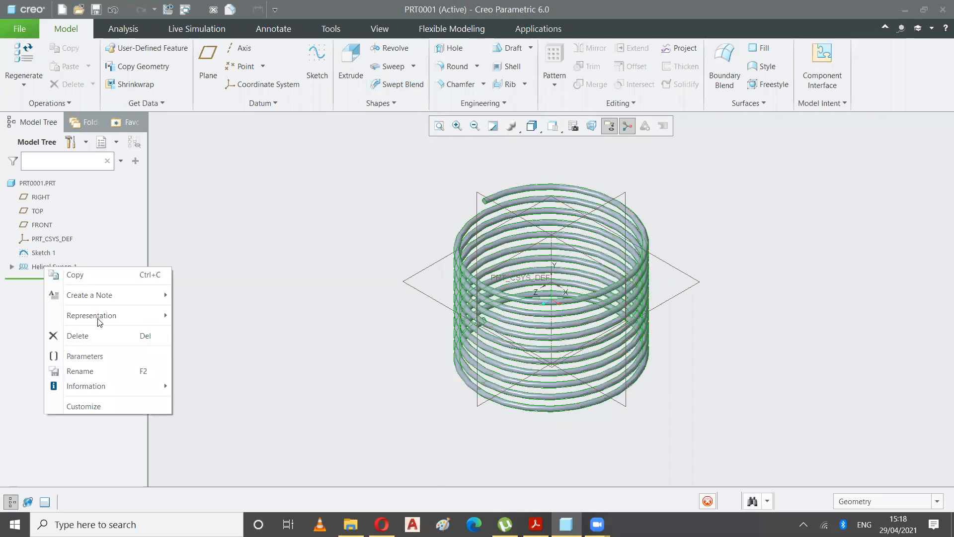
{"action": "left_click", "coordinate": [75, 335]}
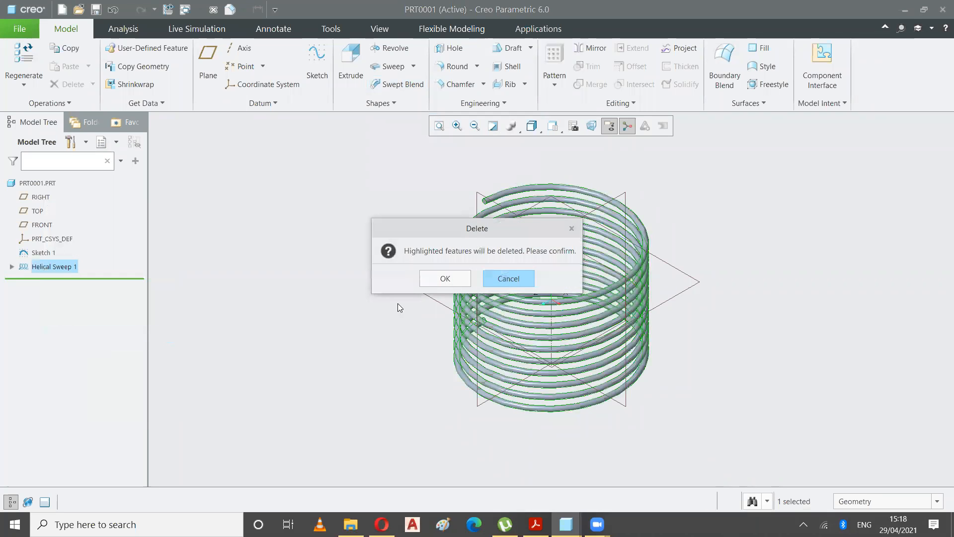
{"action": "left_click", "coordinate": [443, 280]}
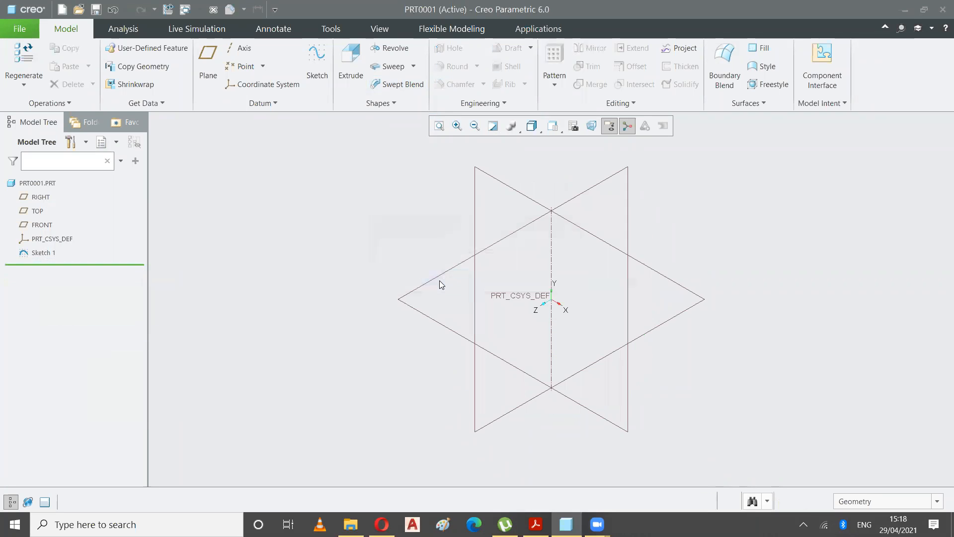
{"action": "right_click", "coordinate": [48, 252]}
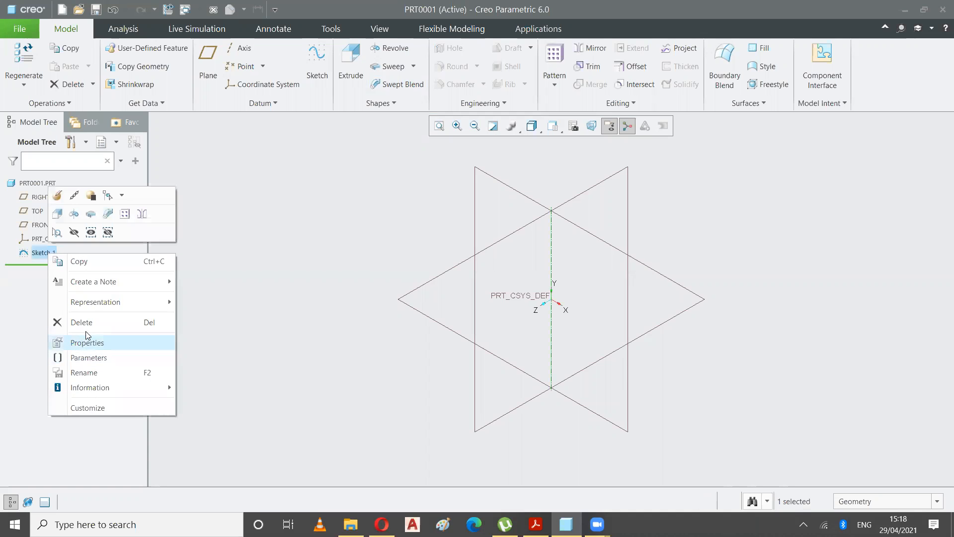
{"action": "left_click", "coordinate": [97, 322]}
{"action": "left_click", "coordinate": [427, 281]}
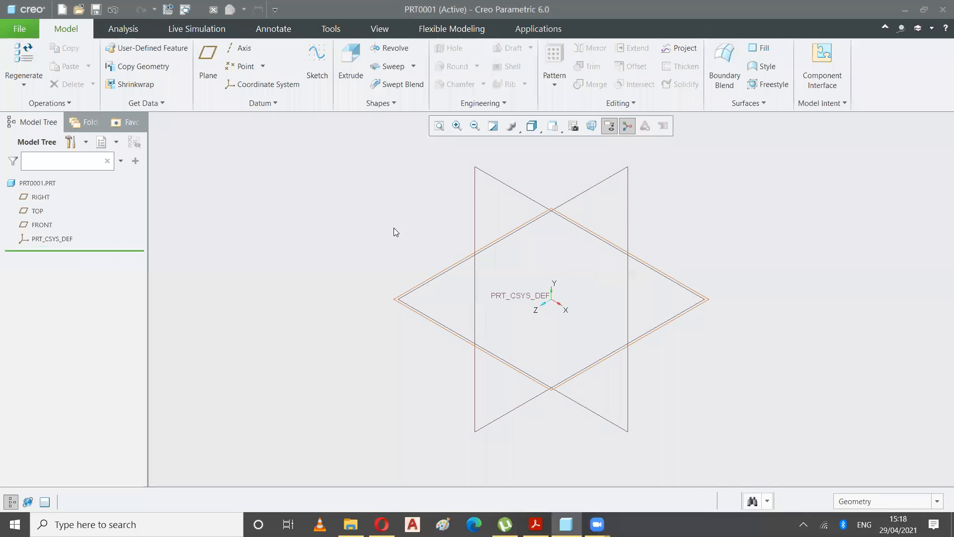
{"action": "left_click", "coordinate": [440, 129]}
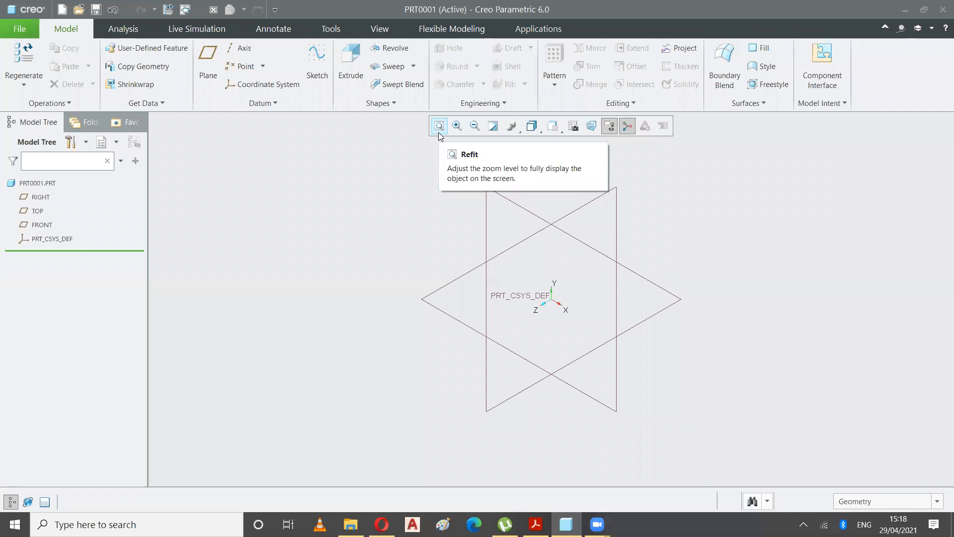
Step: Start a Swept Blend and activate trajectory selection in its references
{"action": "left_click", "coordinate": [413, 87]}
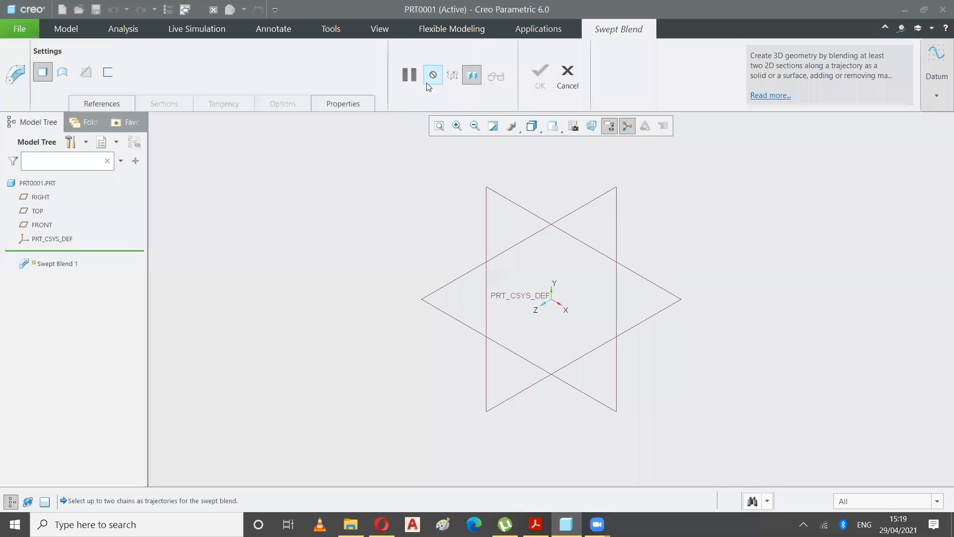
{"action": "left_click", "coordinate": [98, 107]}
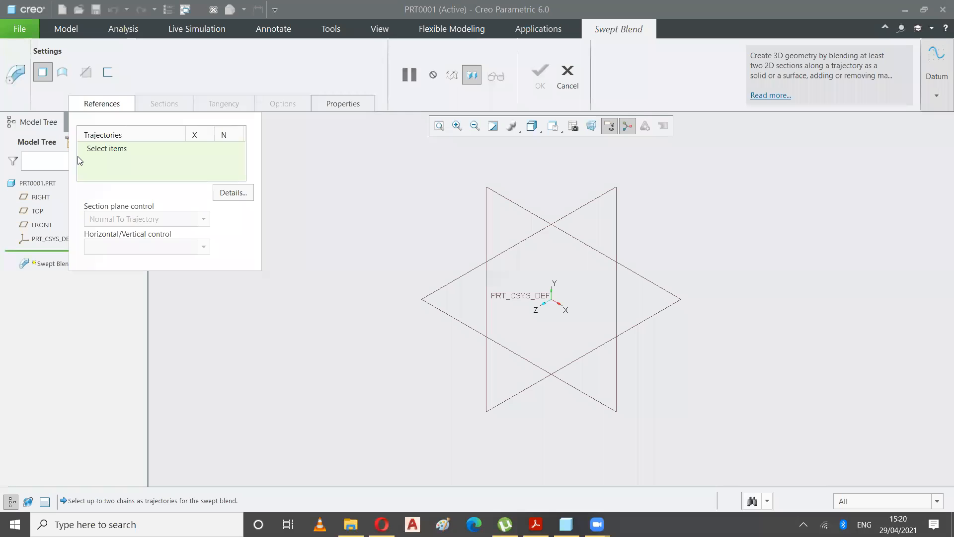
{"action": "left_click", "coordinate": [128, 152]}
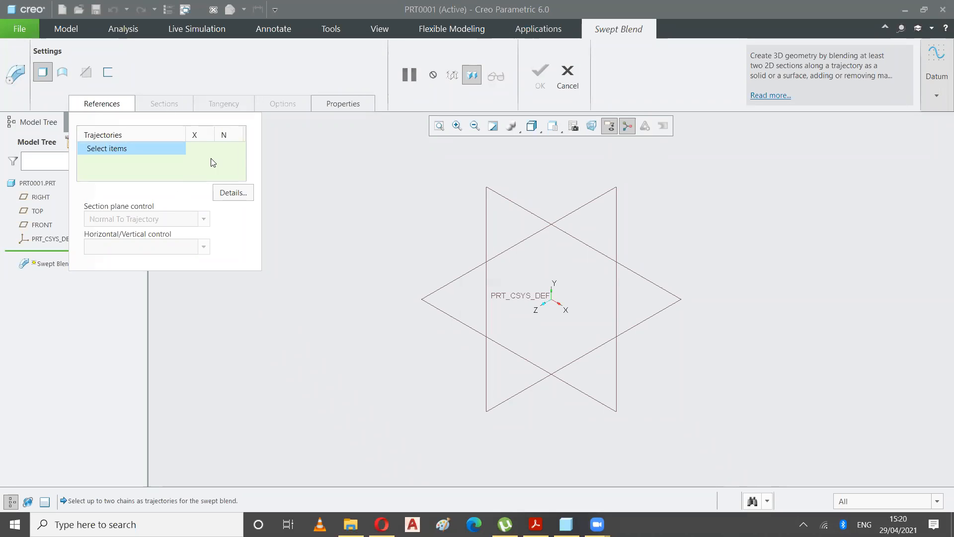
Step: Start a datum sketch on the FRONT plane within the Swept Blend and orient it parallel to the screen
{"action": "left_click", "coordinate": [936, 98]}
{"action": "left_click", "coordinate": [899, 125]}
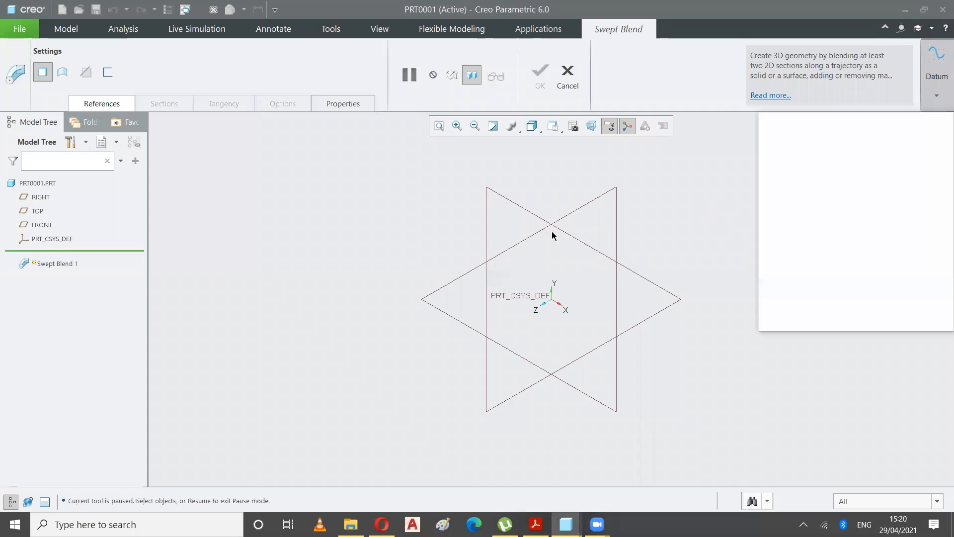
{"action": "left_click", "coordinate": [539, 220]}
{"action": "left_click", "coordinate": [889, 313]}
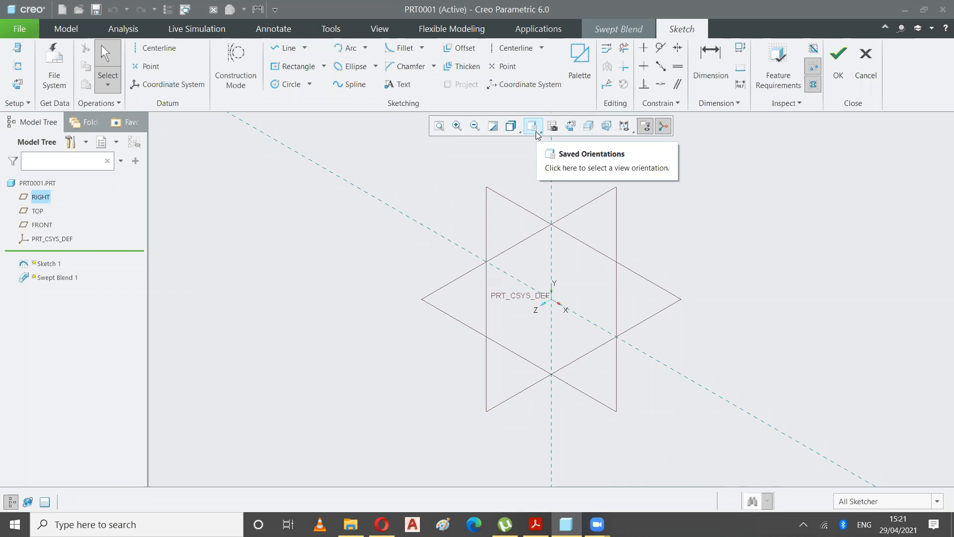
{"action": "left_click", "coordinate": [571, 126]}
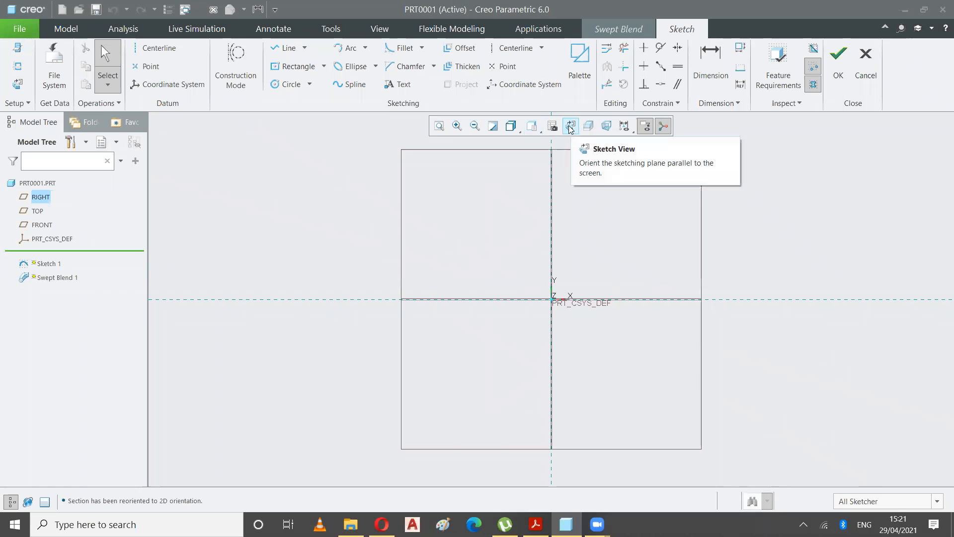
Step: Sketch a single straight line along the horizontal reference, extending past both sides of the datum planes, and finish the sketch
{"action": "left_click", "coordinate": [276, 51]}
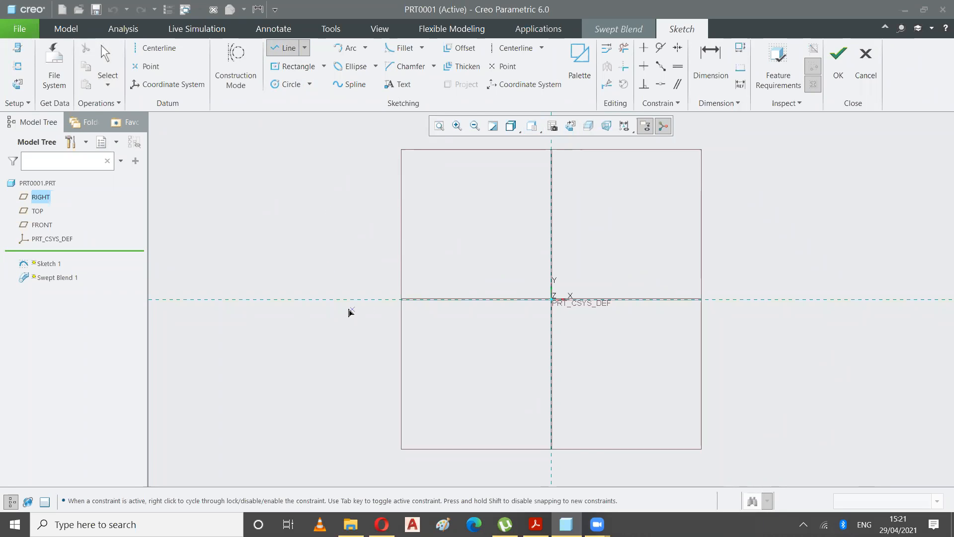
{"action": "left_click", "coordinate": [335, 301]}
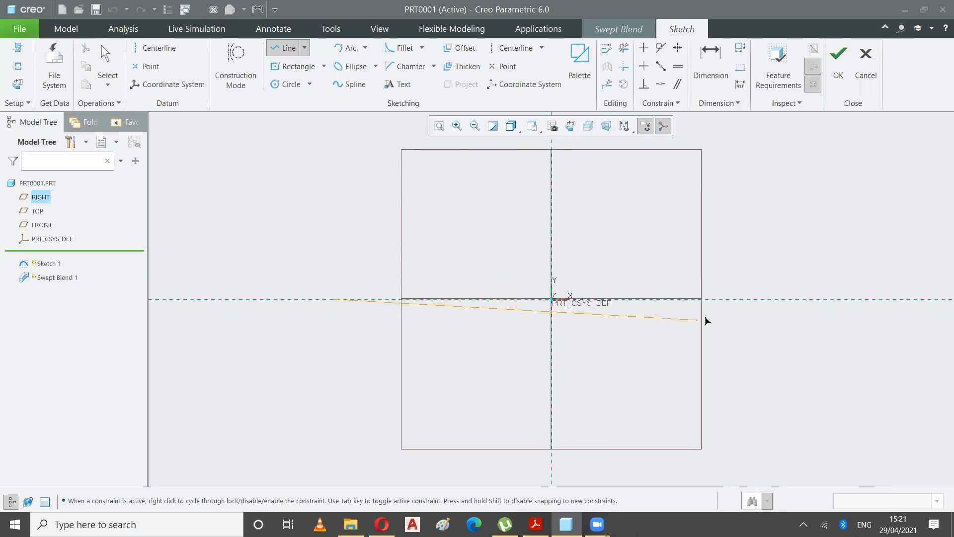
{"action": "left_click", "coordinate": [768, 300]}
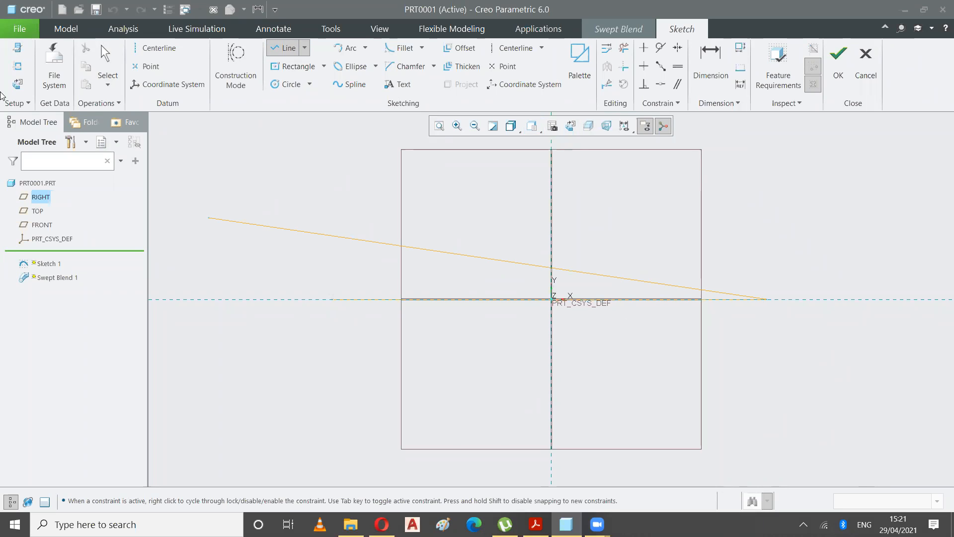
{"action": "left_click", "coordinate": [108, 62]}
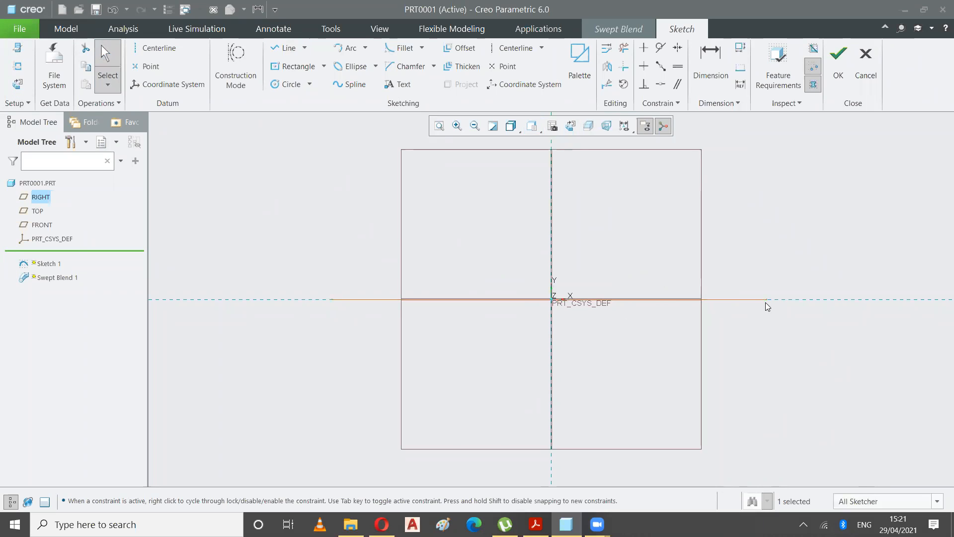
{"action": "left_click", "coordinate": [839, 59]}
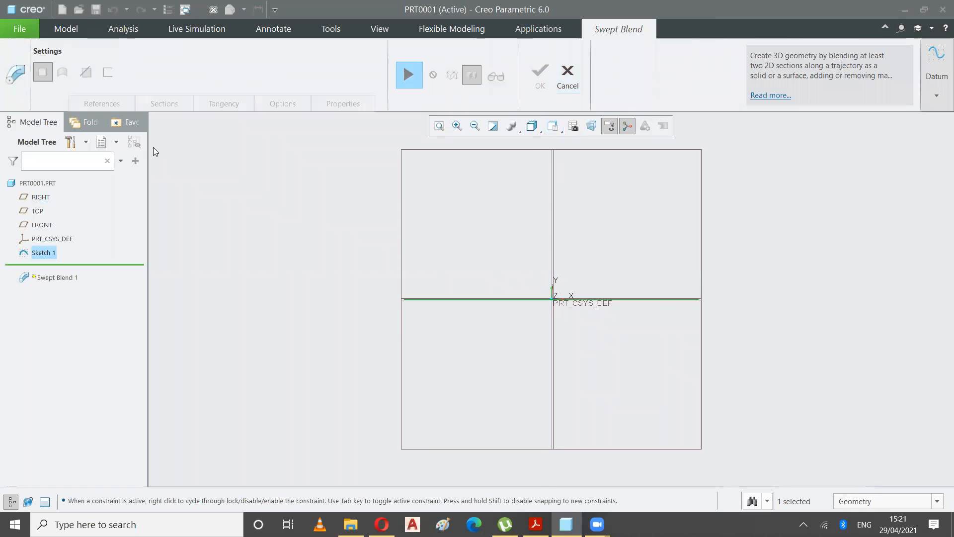
Step: Resume the Swept Blend and check its references with the sketched line as the Origin trajectory
{"action": "left_click", "coordinate": [408, 77]}
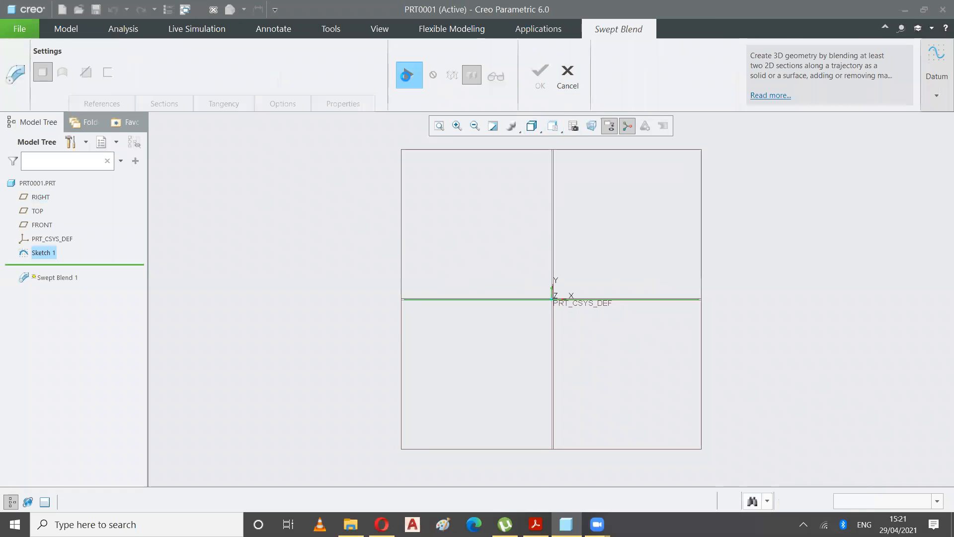
{"action": "left_click", "coordinate": [98, 106]}
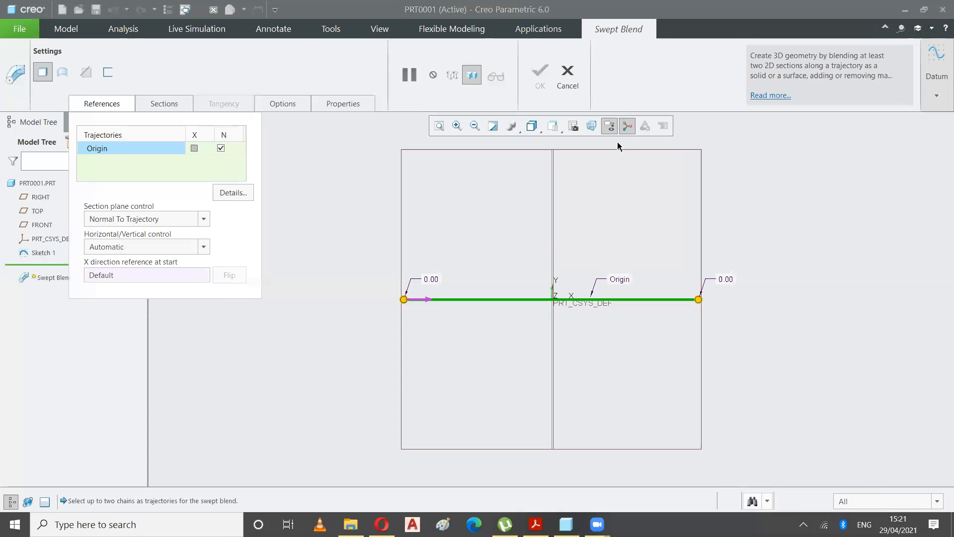
{"action": "left_click", "coordinate": [558, 130]}
{"action": "left_click", "coordinate": [535, 144]}
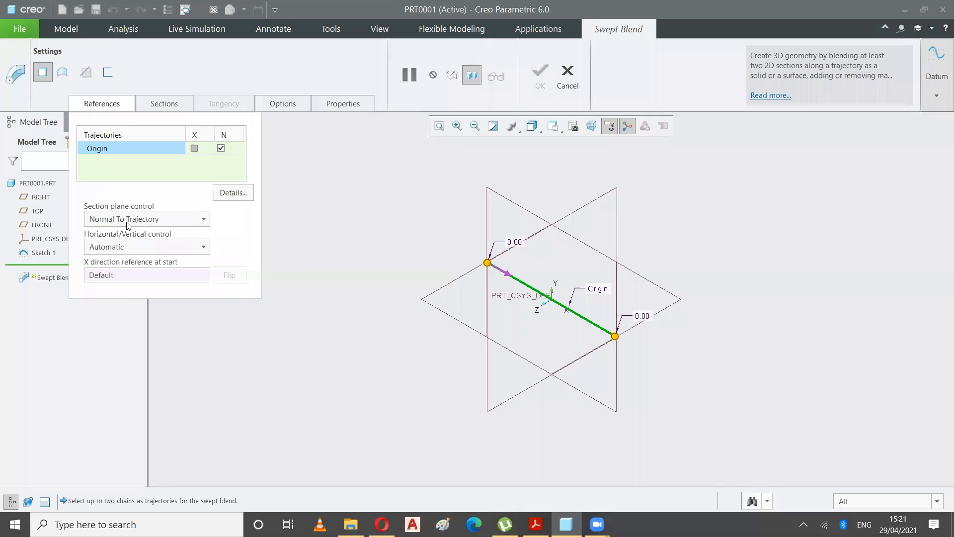
Step: Select Section 1 at the trajectory's start and open its sketch, keeping the Sketched Sections option
{"action": "left_click", "coordinate": [163, 105]}
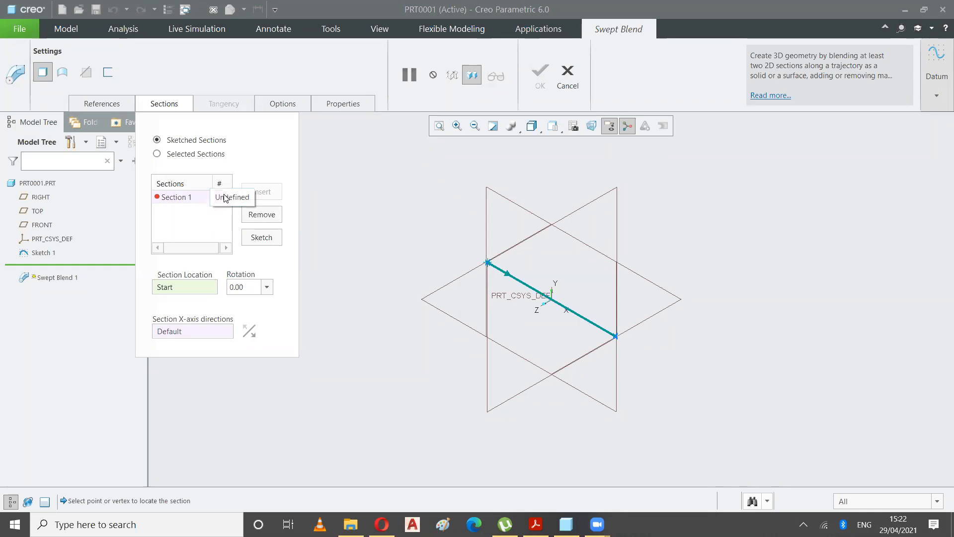
{"action": "left_click", "coordinate": [173, 221]}
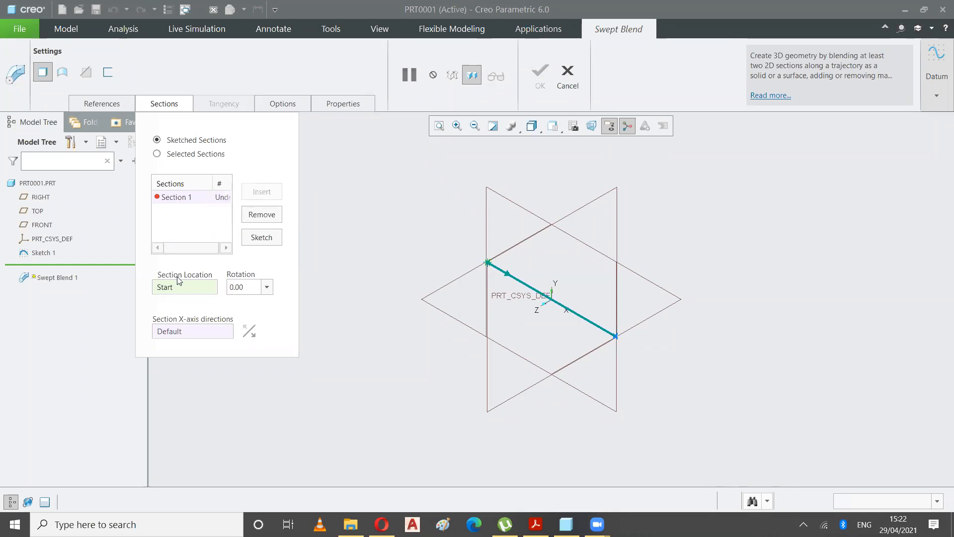
{"action": "left_click", "coordinate": [176, 213]}
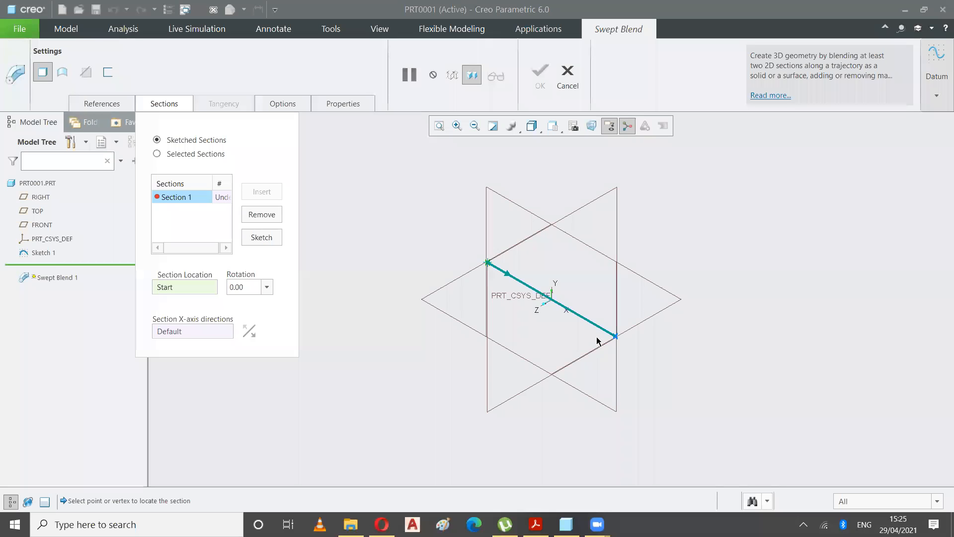
{"action": "middle_click_drag", "start_coordinate": [439, 255], "coordinate": [470, 266], "text": "shift"}
{"action": "scroll", "coordinate": [470, 263], "scroll_direction": "up", "scroll_amount": 2}
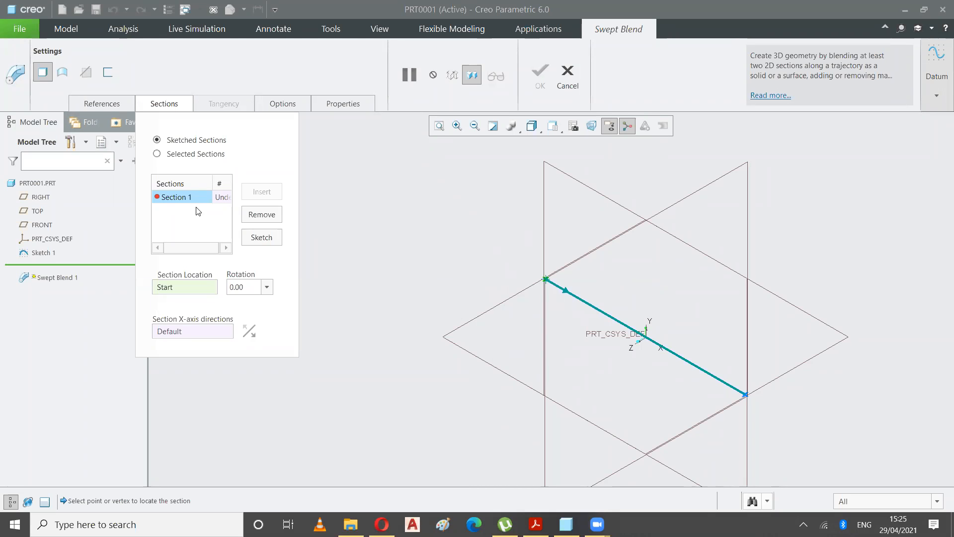
{"action": "left_click", "coordinate": [258, 238]}
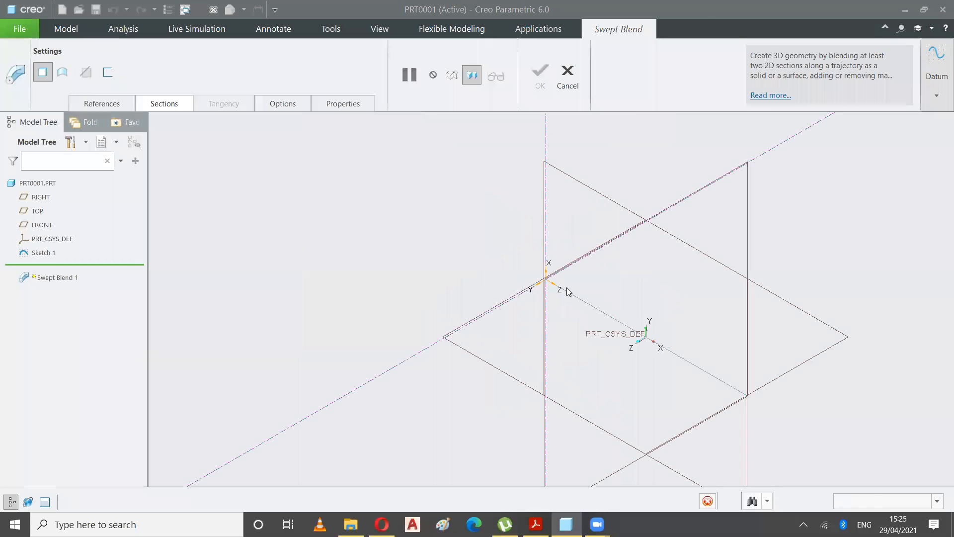
{"action": "scroll", "coordinate": [554, 291], "scroll_direction": "down", "scroll_amount": 5}
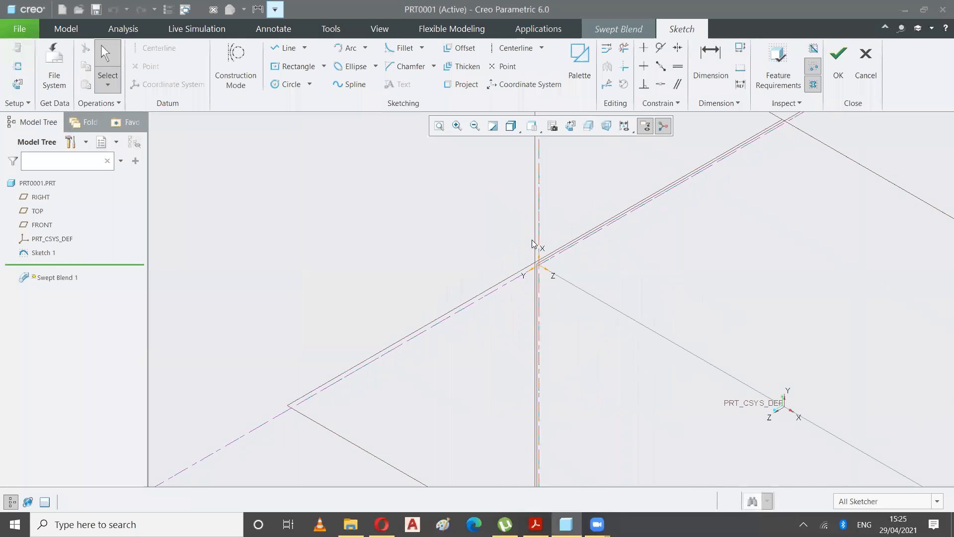
{"action": "scroll", "coordinate": [533, 244], "scroll_direction": "down", "scroll_amount": 2}
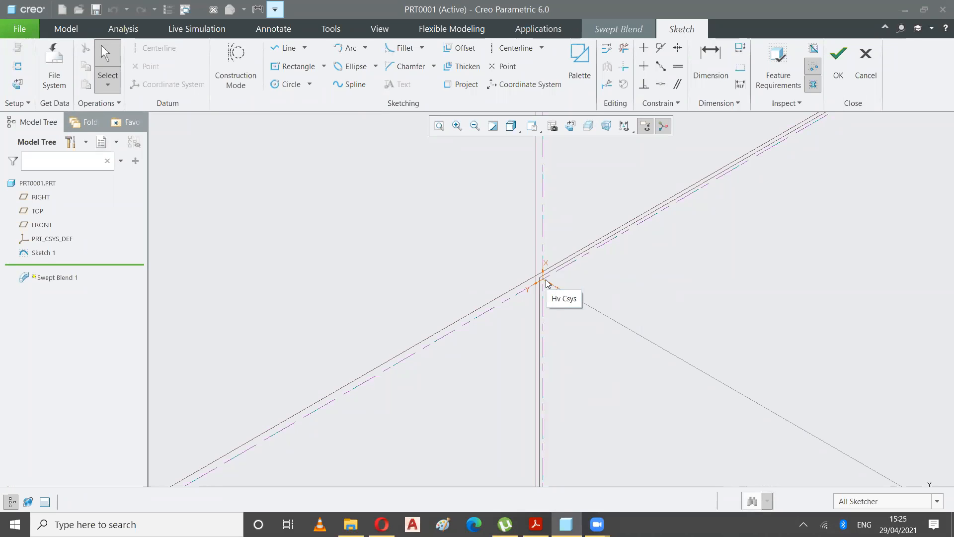
Step: Draw a center rectangle around the trajectory's start point and complete the Section 1 sketch
{"action": "left_click", "coordinate": [323, 67]}
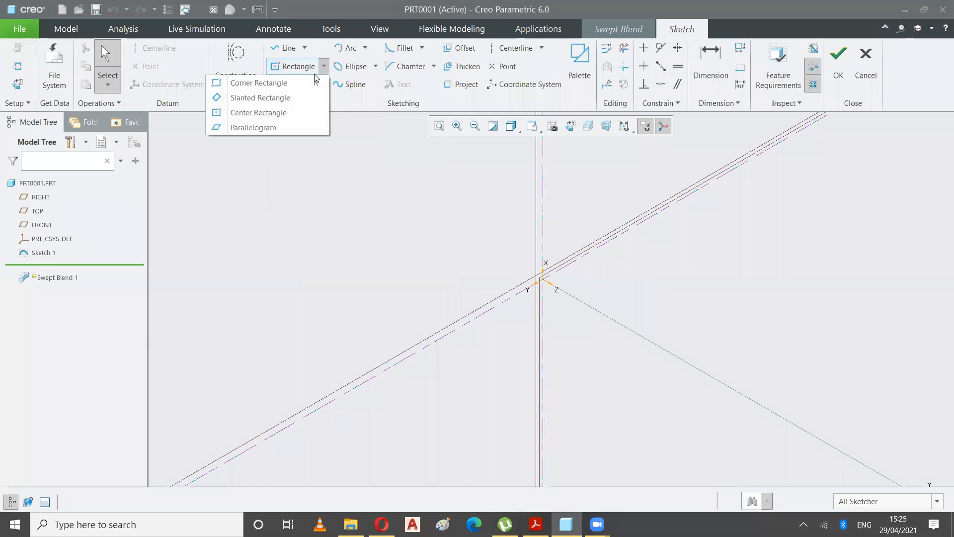
{"action": "left_click", "coordinate": [255, 114]}
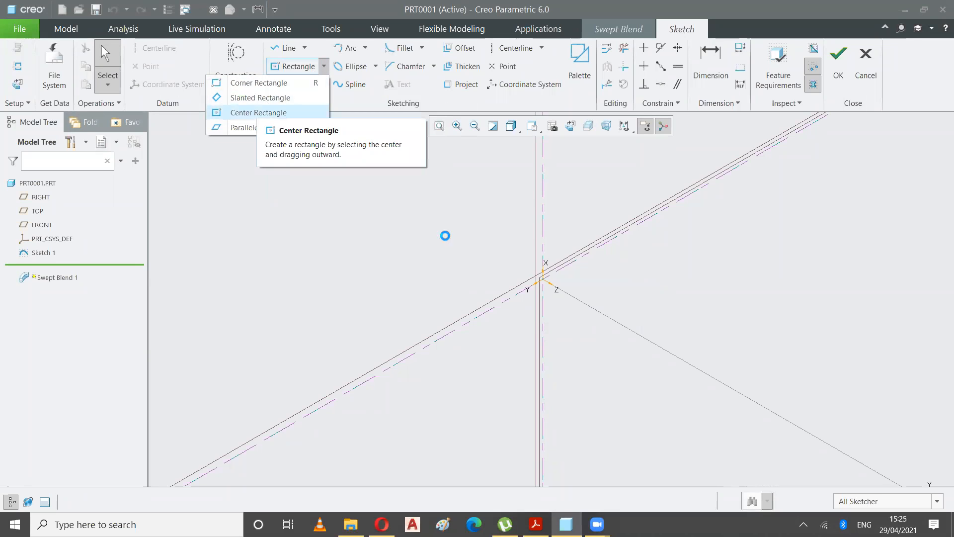
{"action": "left_click", "coordinate": [545, 282]}
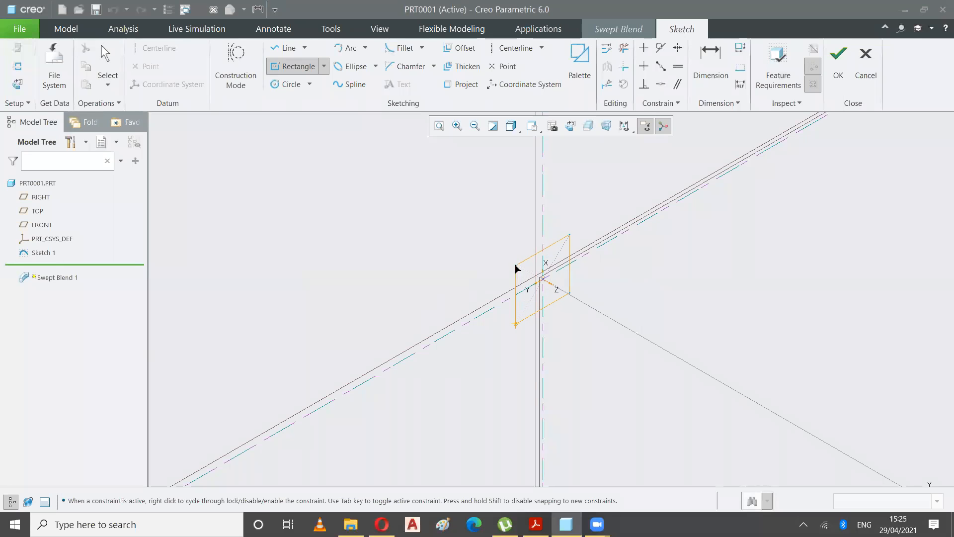
{"action": "left_click", "coordinate": [473, 244]}
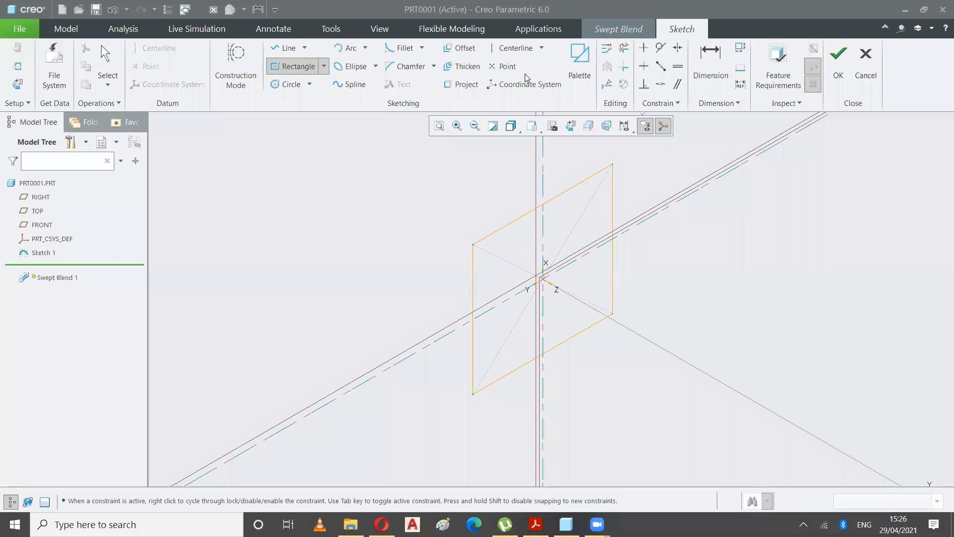
{"action": "left_click", "coordinate": [439, 127]}
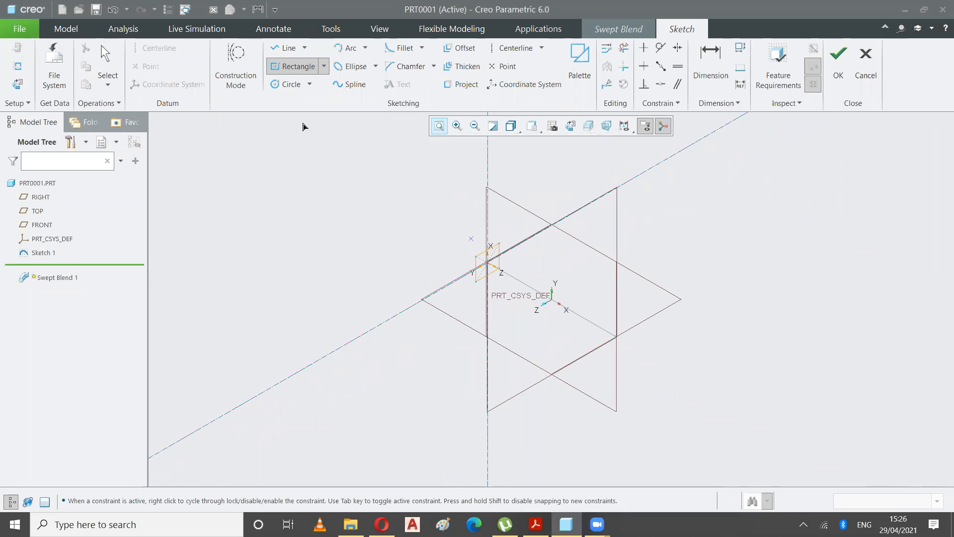
{"action": "left_click", "coordinate": [287, 85]}
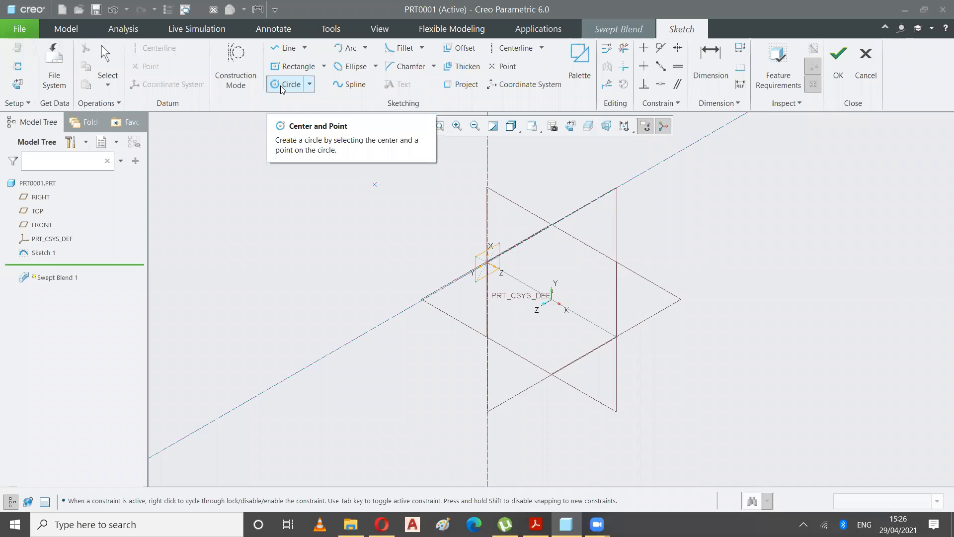
{"action": "left_click", "coordinate": [839, 65]}
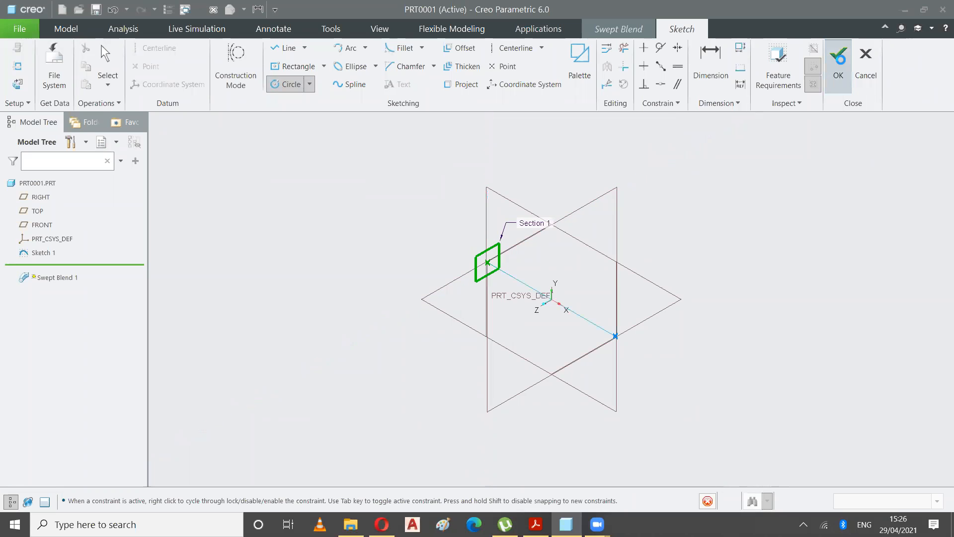
Step: Insert Section 2 at the trajectory's end and open its sketch
{"action": "left_click", "coordinate": [177, 196]}
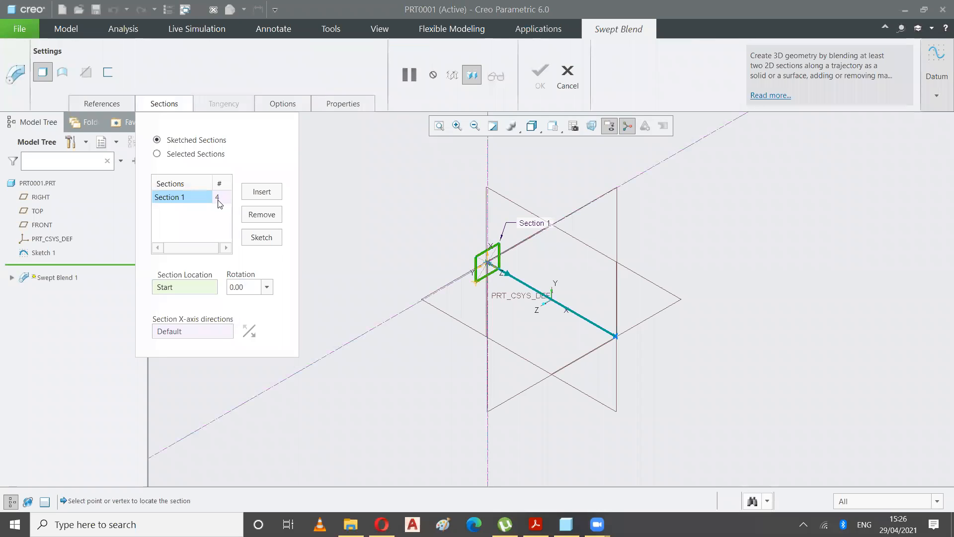
{"action": "left_click", "coordinate": [258, 194]}
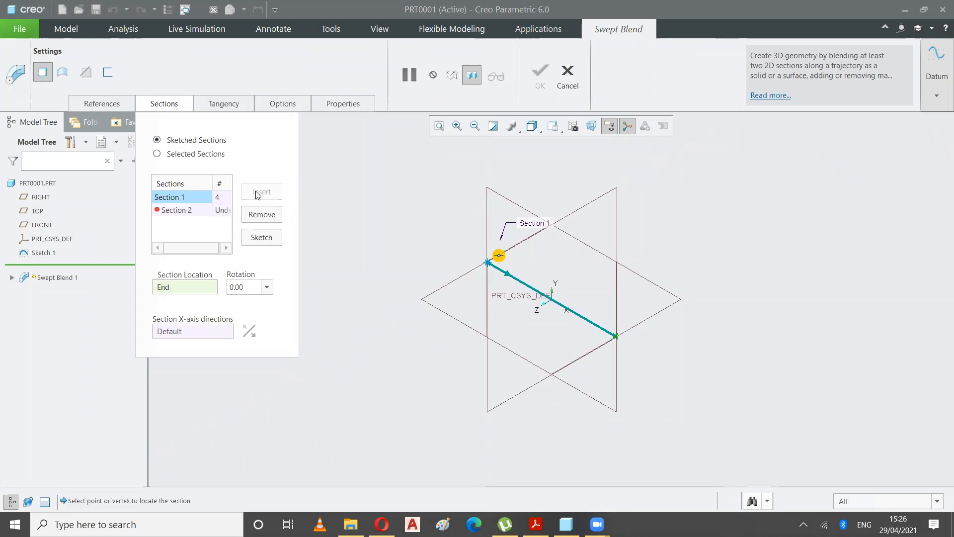
{"action": "left_click", "coordinate": [173, 214]}
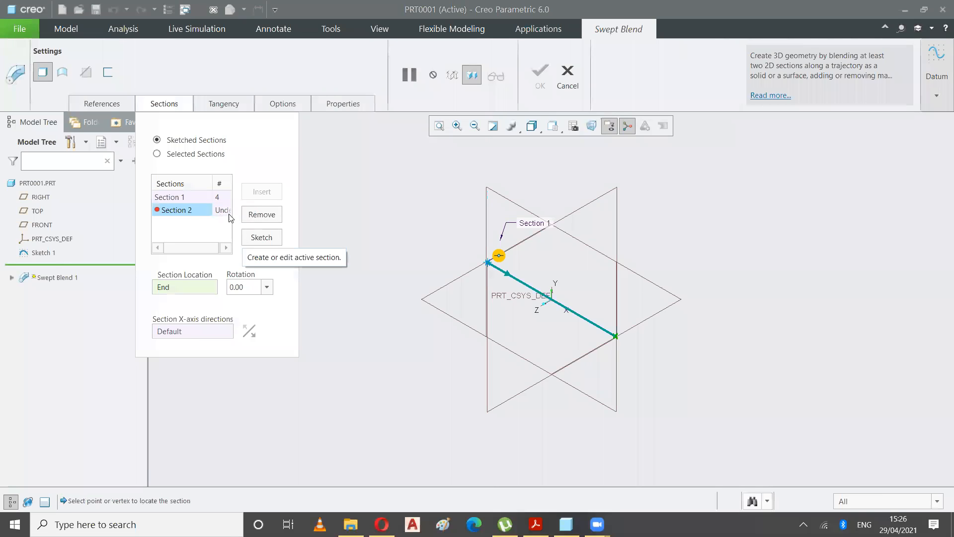
{"action": "left_click", "coordinate": [259, 238]}
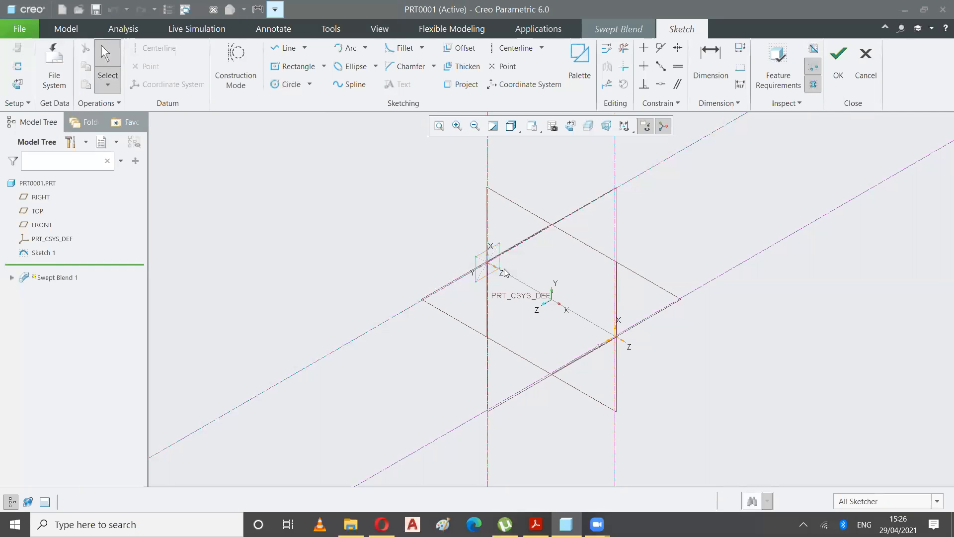
{"action": "scroll", "coordinate": [625, 364], "scroll_direction": "down", "scroll_amount": 5}
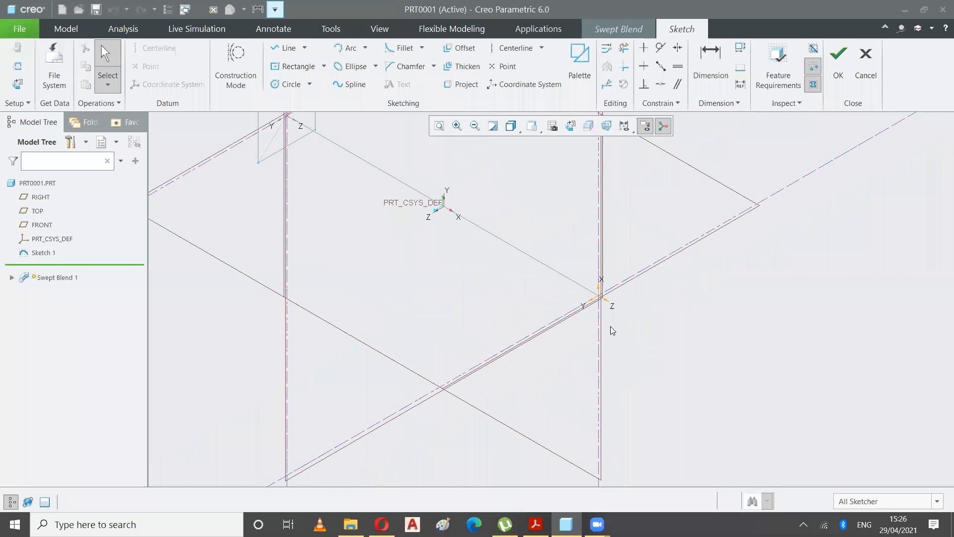
{"action": "scroll", "coordinate": [605, 294], "scroll_direction": "down", "scroll_amount": 3}
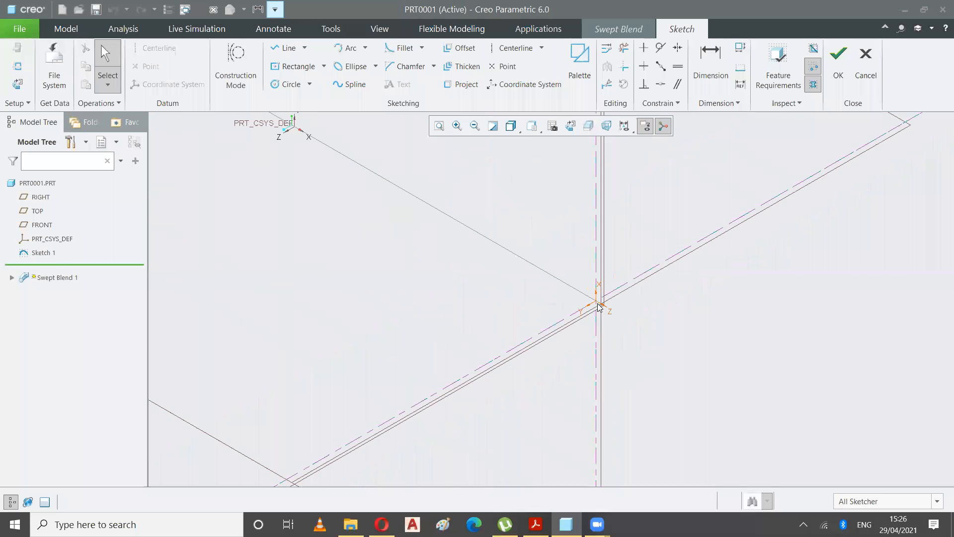
{"action": "scroll", "coordinate": [599, 307], "scroll_direction": "down", "scroll_amount": 1}
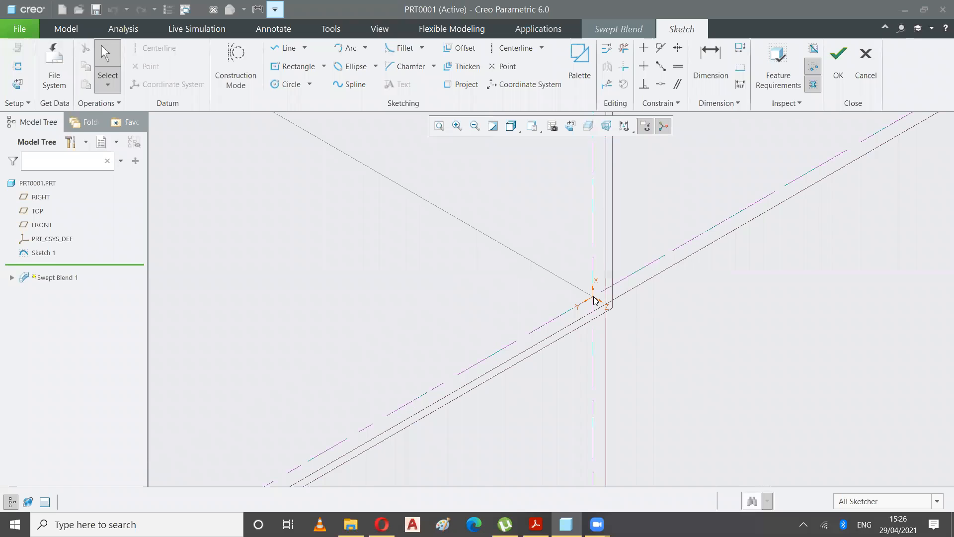
Step: Draw a circle centered on the trajectory's end point as the Section 2 profile
{"action": "left_click", "coordinate": [284, 85]}
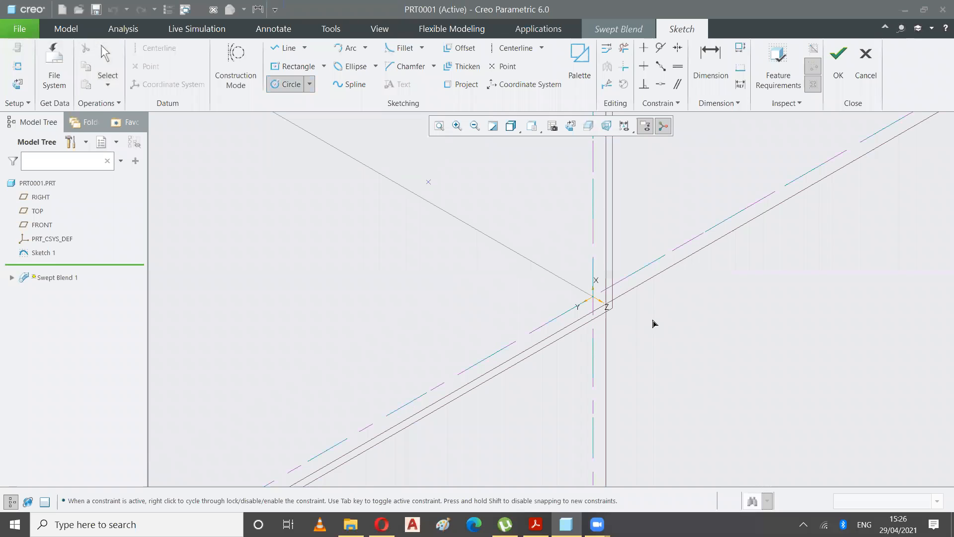
{"action": "left_click", "coordinate": [594, 299]}
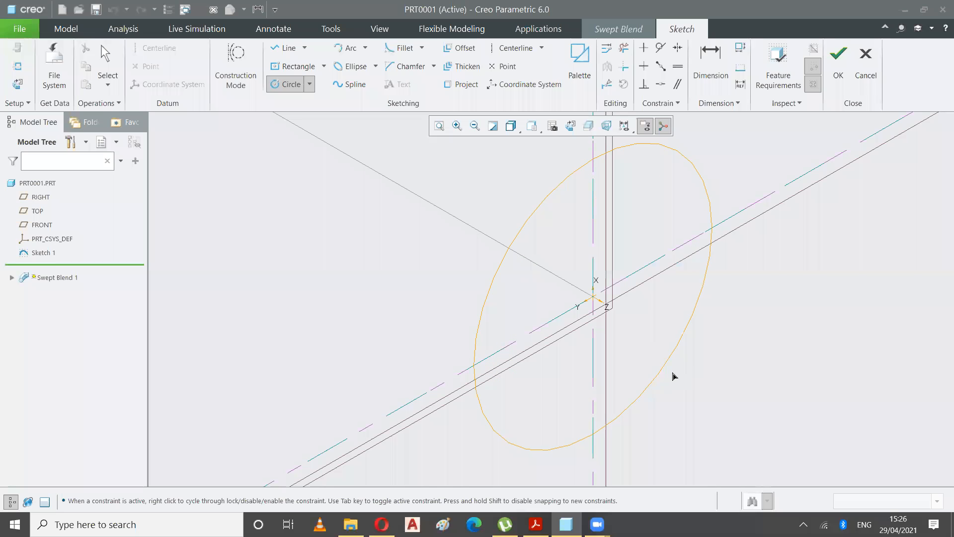
{"action": "left_click", "coordinate": [697, 388]}
{"action": "scroll", "coordinate": [602, 302], "scroll_direction": "up", "scroll_amount": 2}
{"action": "scroll", "coordinate": [601, 302], "scroll_direction": "down", "scroll_amount": 5}
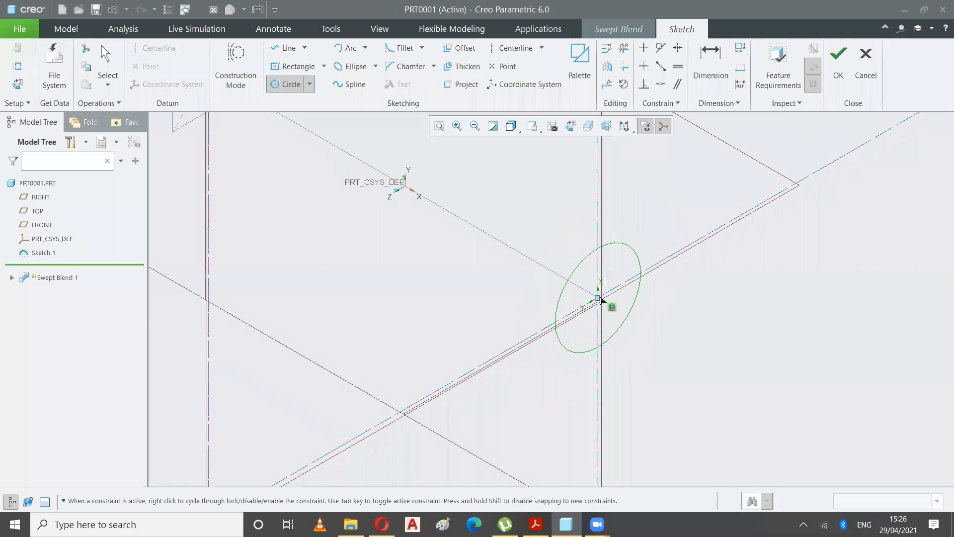
Step: Set the Section 2 circle's size, divide it at four points around its perimeter, and complete the section sketch
{"action": "left_click", "coordinate": [640, 274]}
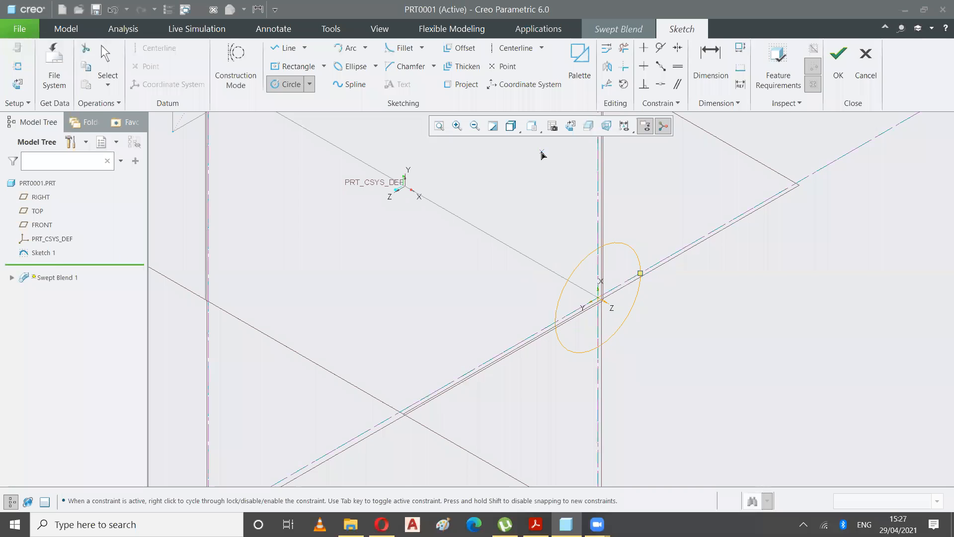
{"action": "left_click", "coordinate": [608, 85]}
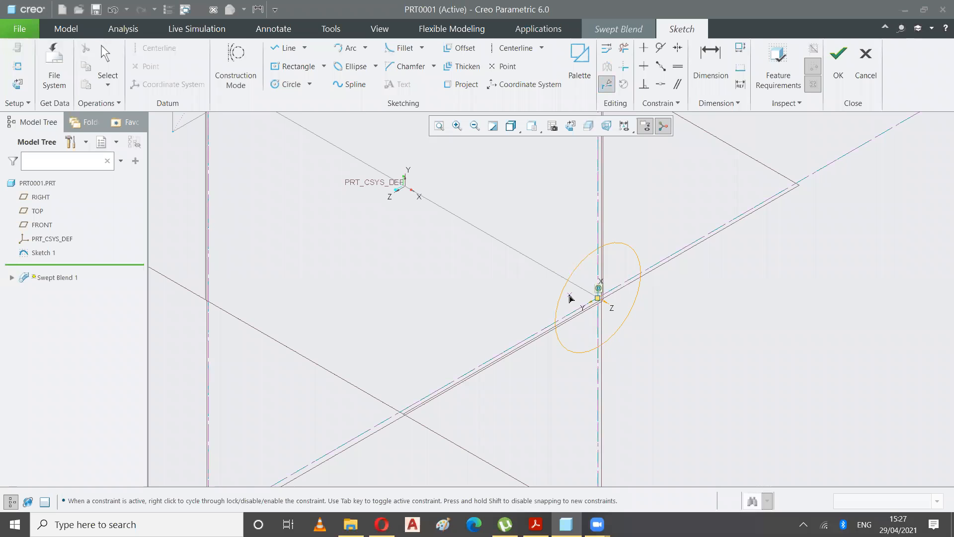
{"action": "scroll", "coordinate": [571, 298], "scroll_direction": "up", "scroll_amount": 2}
{"action": "scroll", "coordinate": [571, 299], "scroll_direction": "down", "scroll_amount": 3}
{"action": "scroll", "coordinate": [570, 298], "scroll_direction": "down", "scroll_amount": 2}
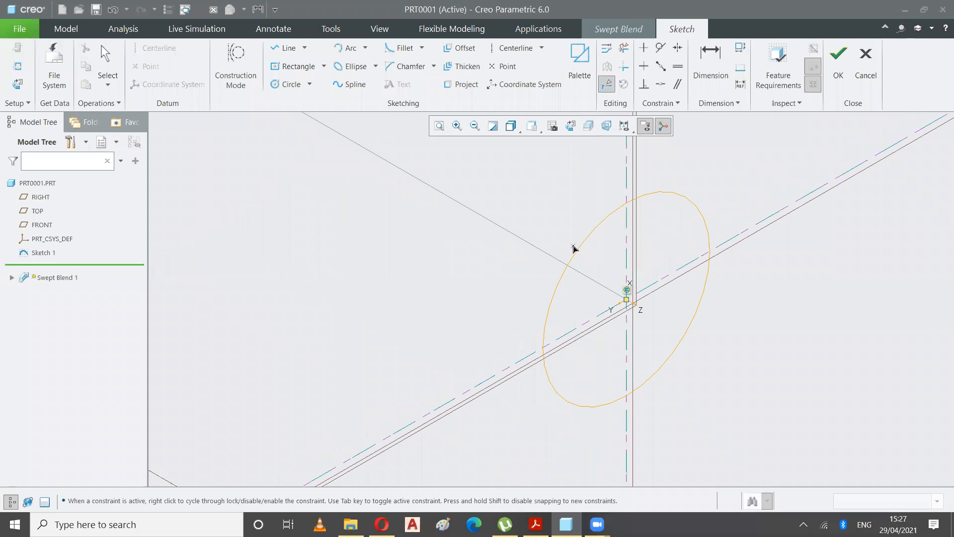
{"action": "left_click", "coordinate": [577, 246]}
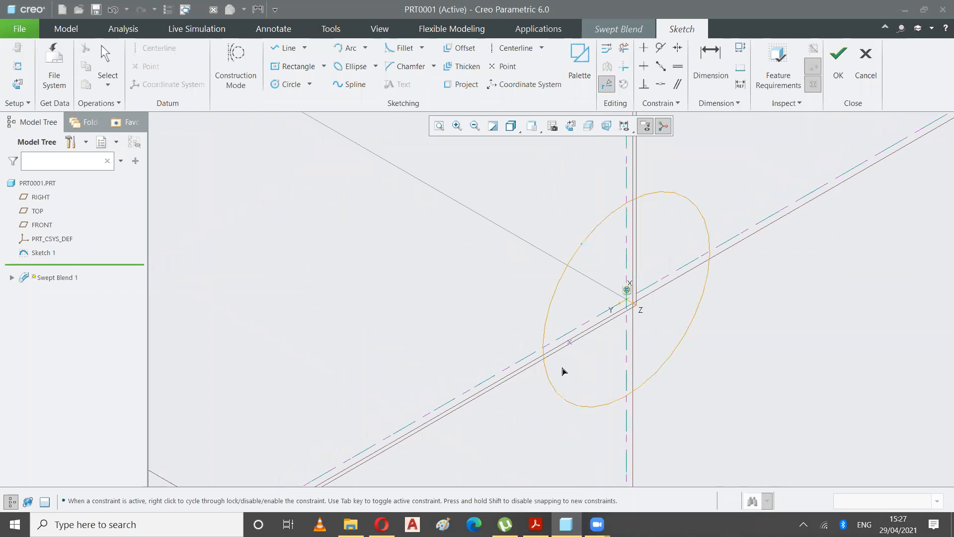
{"action": "left_click", "coordinate": [705, 215]}
{"action": "left_click", "coordinate": [577, 405]}
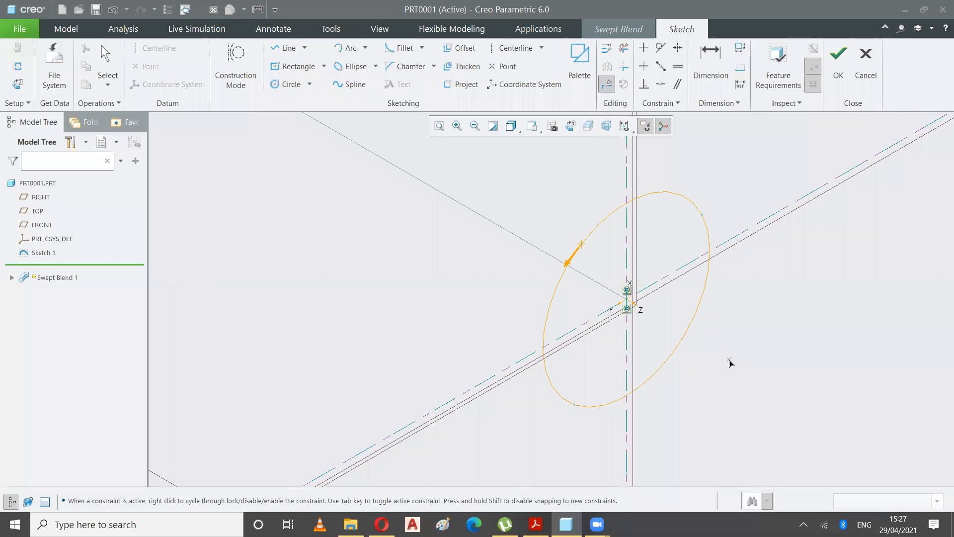
{"action": "left_click", "coordinate": [693, 325]}
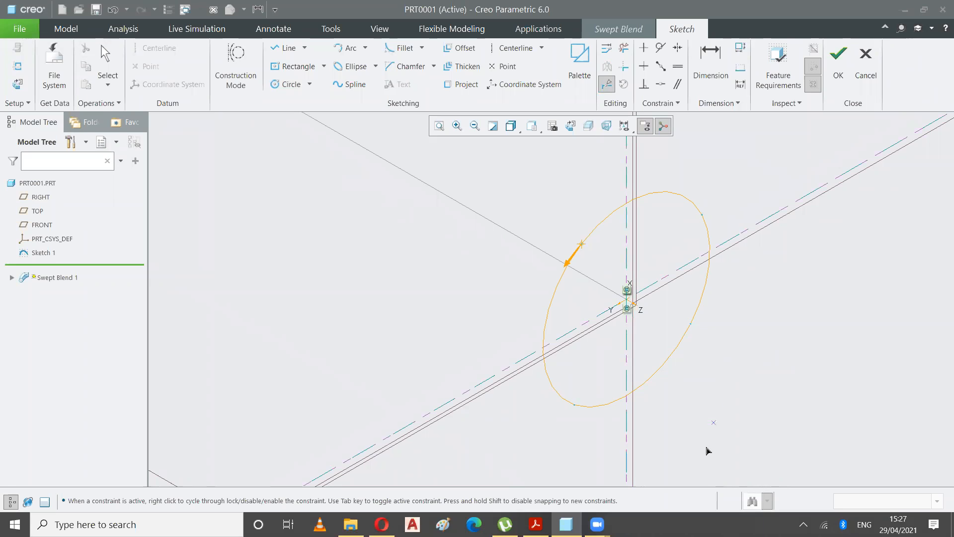
{"action": "left_click", "coordinate": [105, 62]}
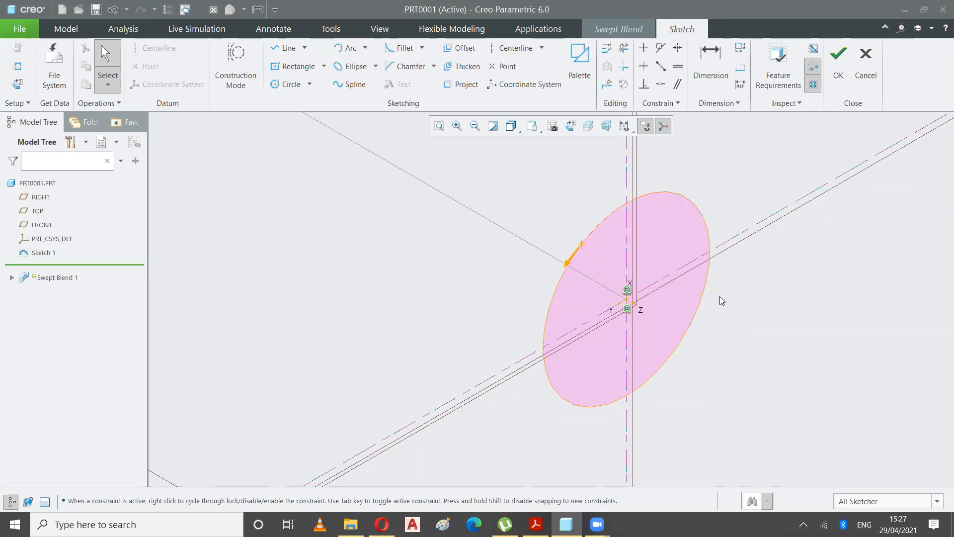
{"action": "left_click", "coordinate": [839, 58]}
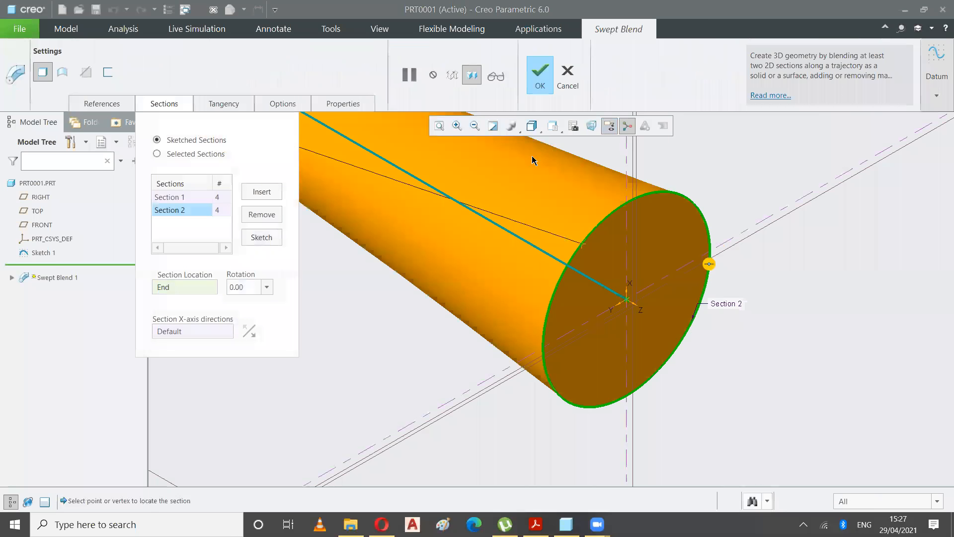
Step: Check the blend preview from the FRONT view and in 3D, and complete the Swept Blend feature
{"action": "left_click", "coordinate": [552, 128]}
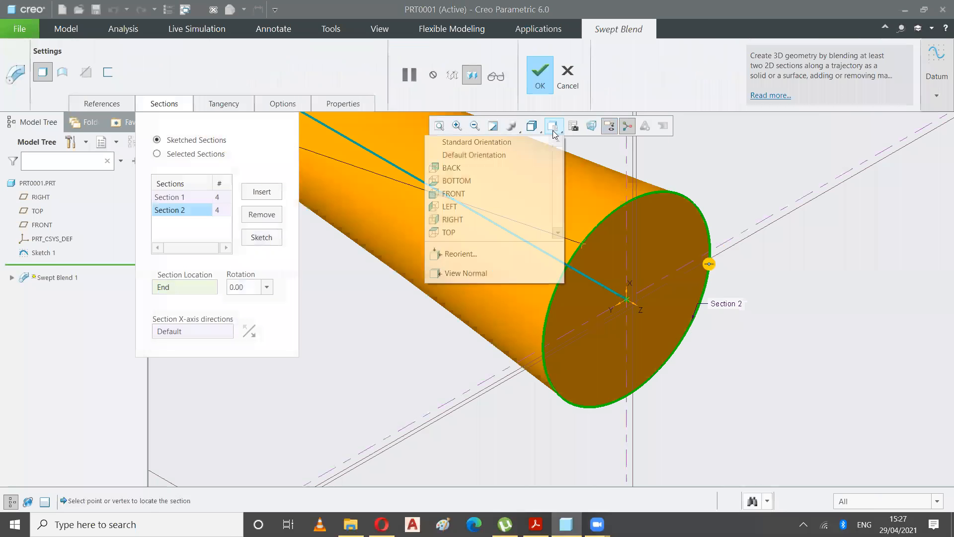
{"action": "left_click", "coordinate": [468, 194]}
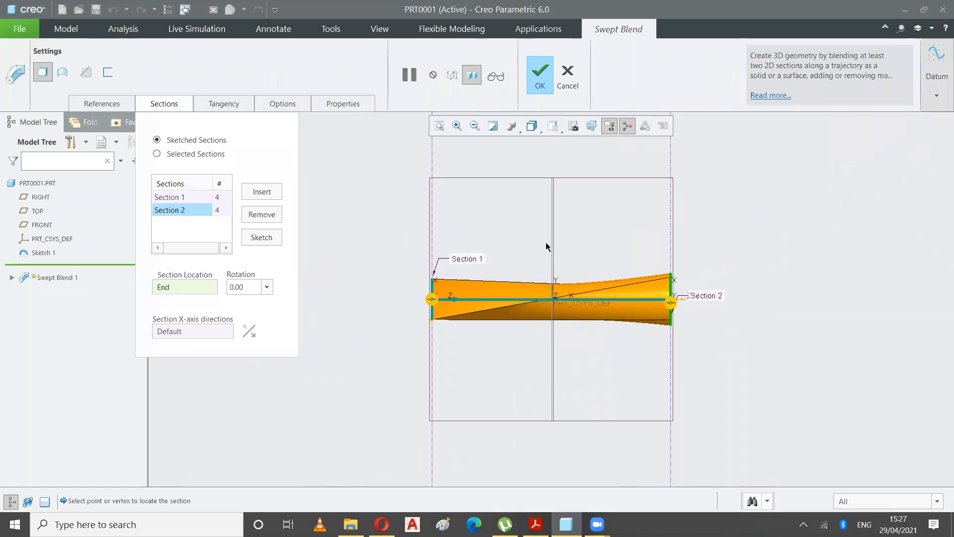
{"action": "mouse_move", "coordinate": [473, 235]}
{"action": "middle_mouse_down"}
{"action": "mouse_move", "coordinate": [526, 299]}
{"action": "mouse_move", "coordinate": [527, 267]}
{"action": "mouse_move", "coordinate": [597, 243]}
{"action": "middle_mouse_up"}
{"action": "mouse_move", "coordinate": [691, 214]}
{"action": "middle_mouse_down"}
{"action": "mouse_move", "coordinate": [652, 254]}
{"action": "mouse_move", "coordinate": [648, 322]}
{"action": "mouse_move", "coordinate": [671, 330]}
{"action": "mouse_move", "coordinate": [697, 294]}
{"action": "mouse_move", "coordinate": [692, 283]}
{"action": "mouse_move", "coordinate": [627, 295]}
{"action": "mouse_move", "coordinate": [525, 259]}
{"action": "mouse_move", "coordinate": [520, 284]}
{"action": "mouse_move", "coordinate": [516, 247]}
{"action": "mouse_move", "coordinate": [524, 224]}
{"action": "mouse_move", "coordinate": [666, 217]}
{"action": "mouse_move", "coordinate": [675, 289]}
{"action": "mouse_move", "coordinate": [651, 277]}
{"action": "mouse_move", "coordinate": [650, 289]}
{"action": "mouse_move", "coordinate": [672, 276]}
{"action": "middle_mouse_up"}
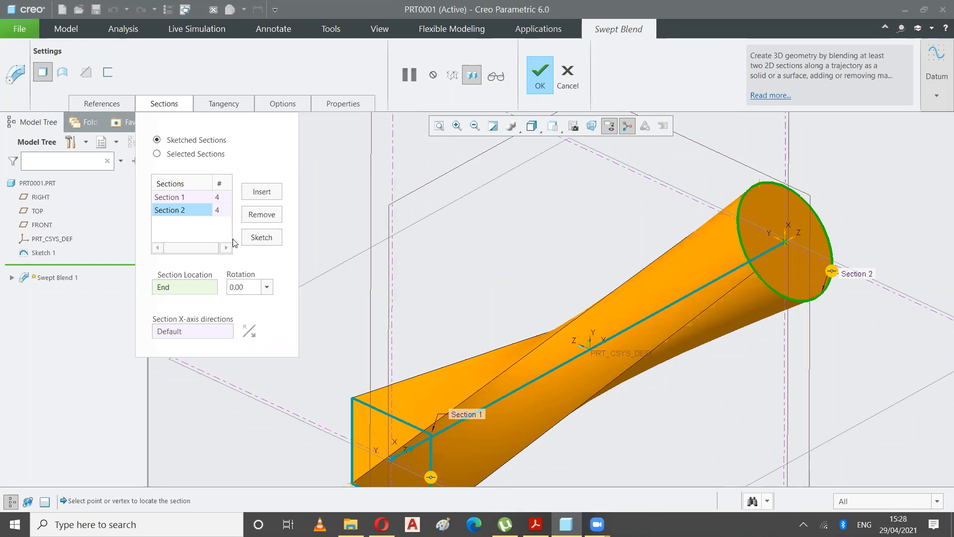
{"action": "left_click", "coordinate": [261, 237]}
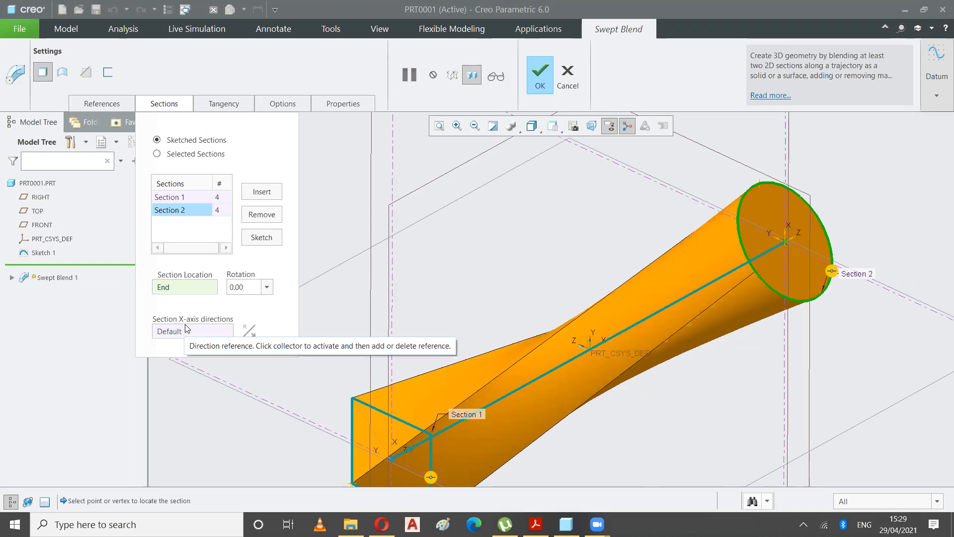
{"action": "left_click", "coordinate": [540, 80]}
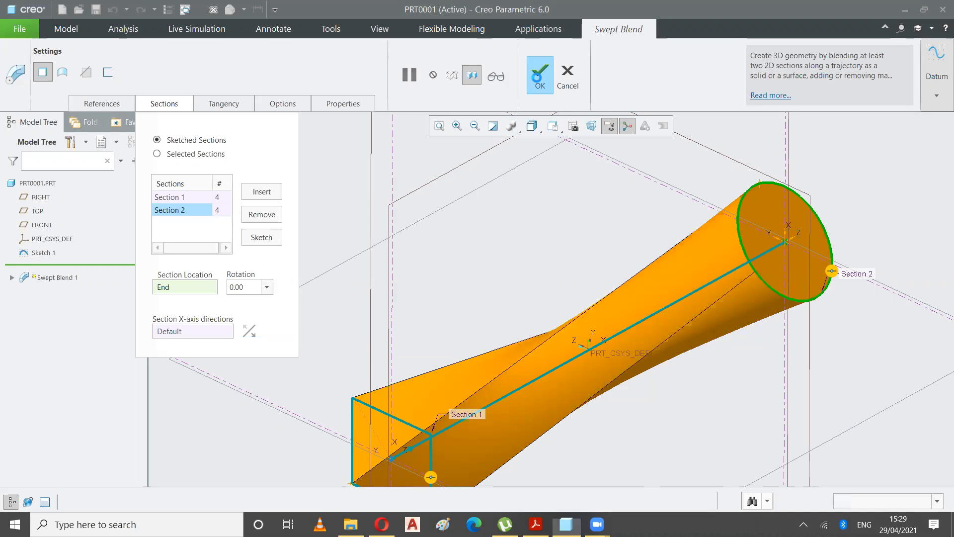
Step: Examine the finished swept blend from several angles, together with its Sketch 1 trajectory and the two sections in its feature structure
{"action": "left_click", "coordinate": [489, 162]}
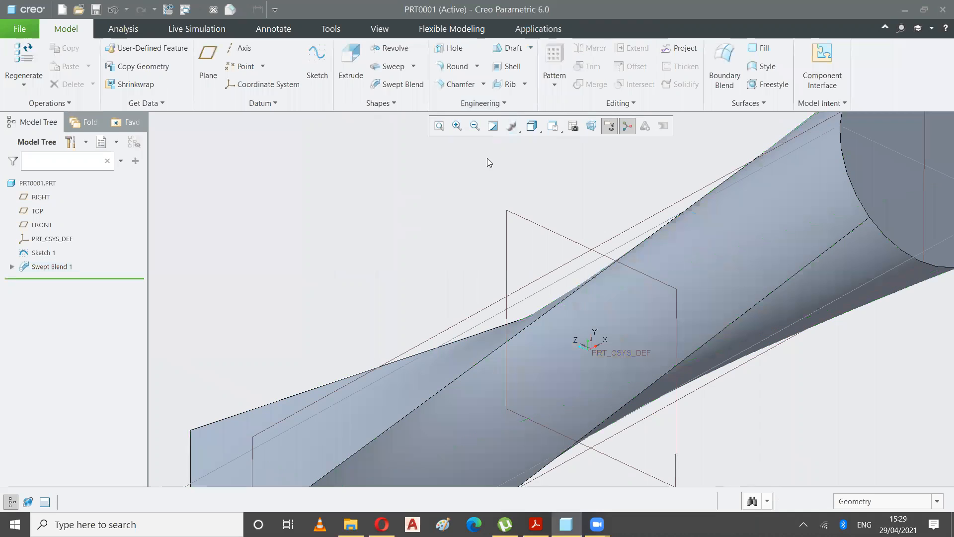
{"action": "left_click", "coordinate": [438, 132]}
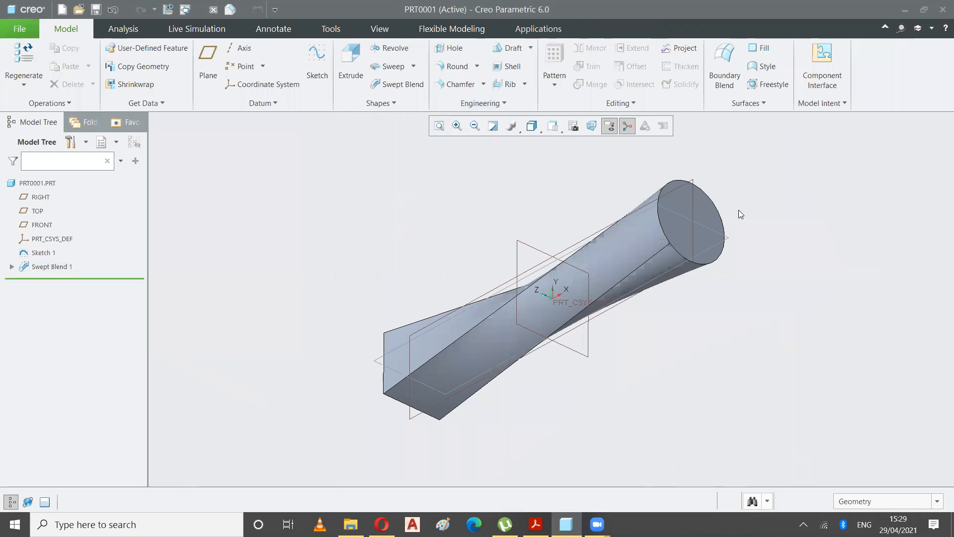
{"action": "mouse_move", "coordinate": [735, 230]}
{"action": "middle_mouse_down"}
{"action": "mouse_move", "coordinate": [724, 249]}
{"action": "mouse_move", "coordinate": [681, 247]}
{"action": "mouse_move", "coordinate": [607, 208]}
{"action": "mouse_move", "coordinate": [565, 208]}
{"action": "mouse_move", "coordinate": [534, 212]}
{"action": "mouse_move", "coordinate": [523, 241]}
{"action": "mouse_move", "coordinate": [536, 197]}
{"action": "mouse_move", "coordinate": [531, 165]}
{"action": "mouse_move", "coordinate": [587, 171]}
{"action": "mouse_move", "coordinate": [650, 205]}
{"action": "middle_mouse_up"}
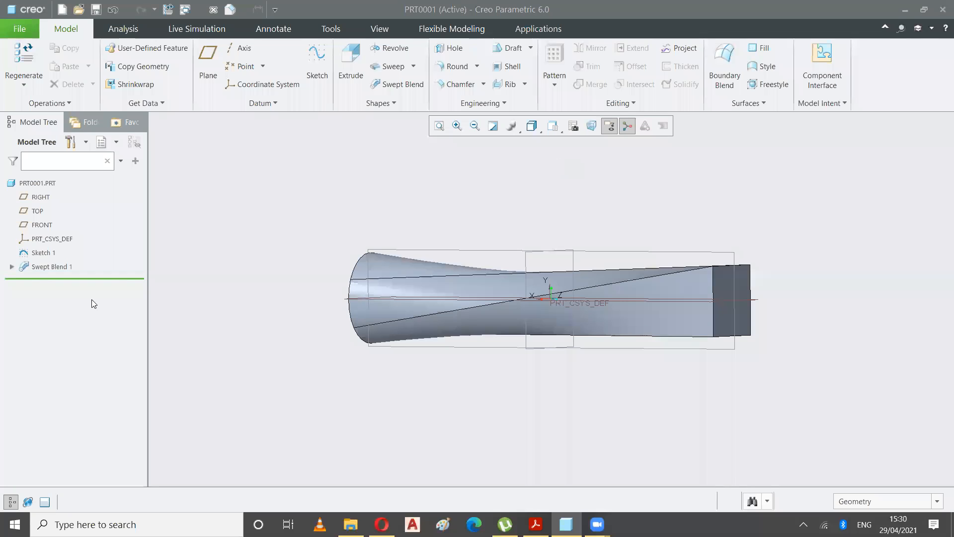
{"action": "left_click", "coordinate": [42, 252]}
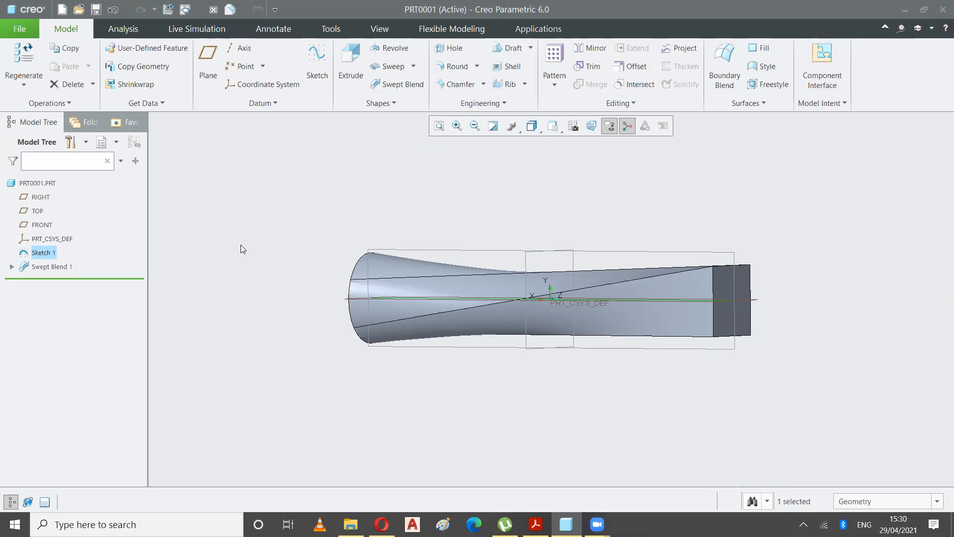
{"action": "left_click", "coordinate": [274, 264]}
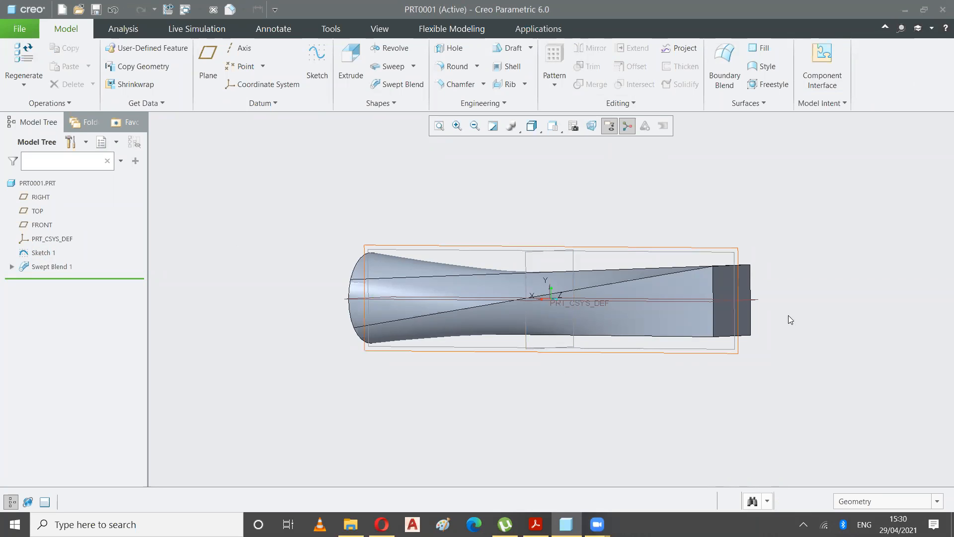
{"action": "key", "text": "ctrl+d"}
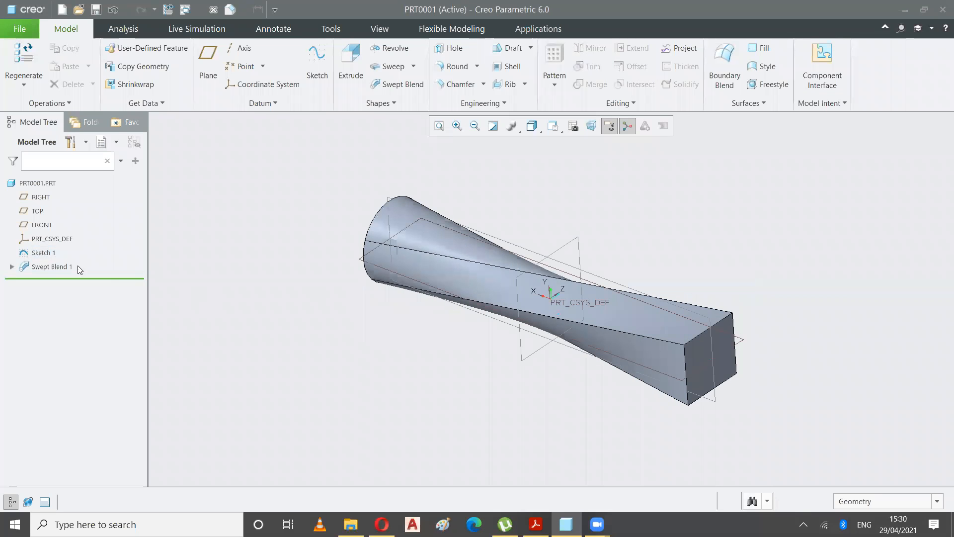
{"action": "left_click", "coordinate": [48, 254]}
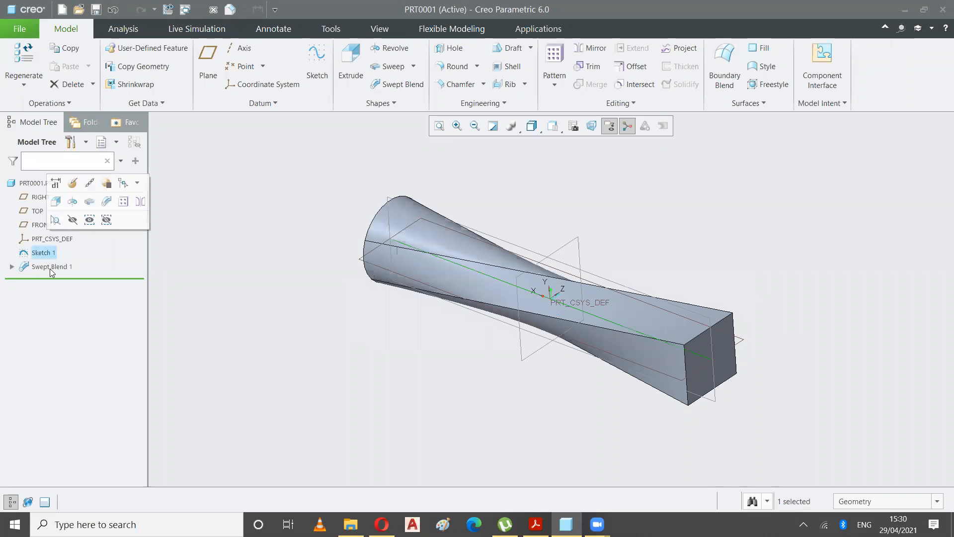
{"action": "left_click", "coordinate": [51, 267]}
{"action": "left_click", "coordinate": [11, 267]}
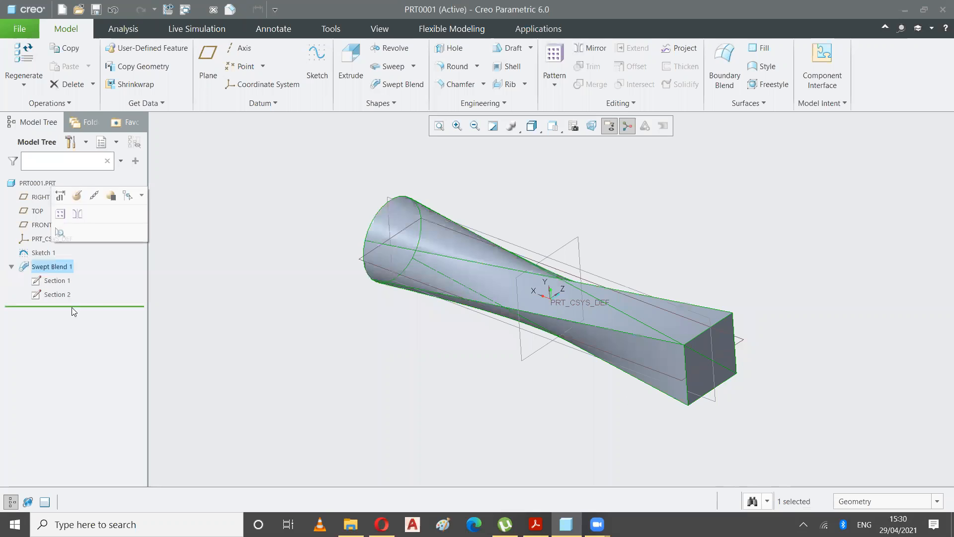
{"action": "left_click", "coordinate": [62, 286]}
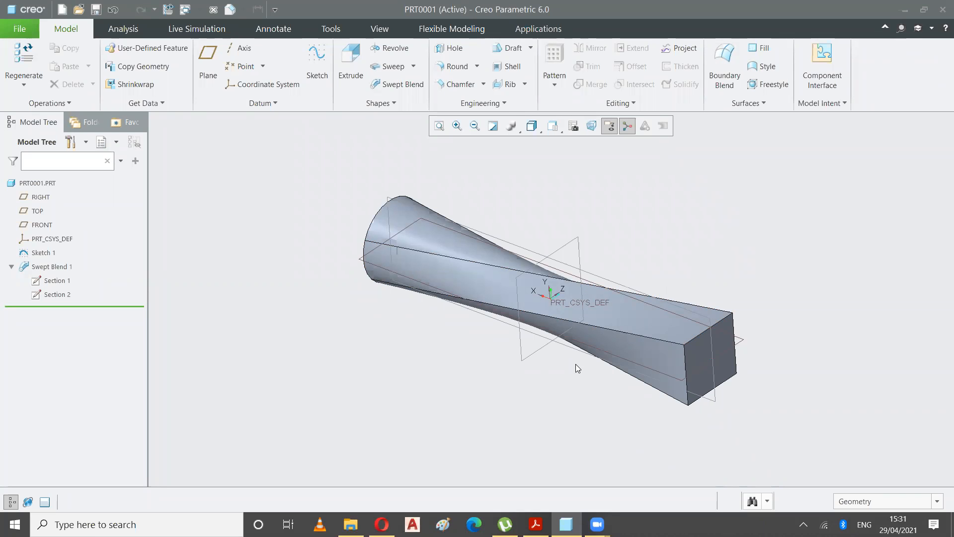
Step: Reopen the Swept Blend 1 definition for editing and show its trajectory references and section settings
{"action": "left_click", "coordinate": [47, 267]}
{"action": "left_click", "coordinate": [71, 195]}
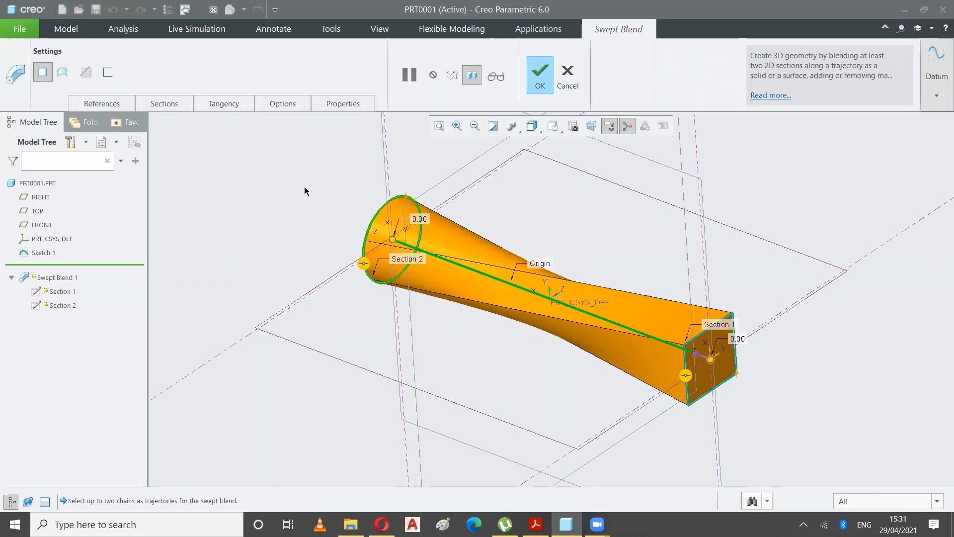
{"action": "left_click", "coordinate": [98, 101]}
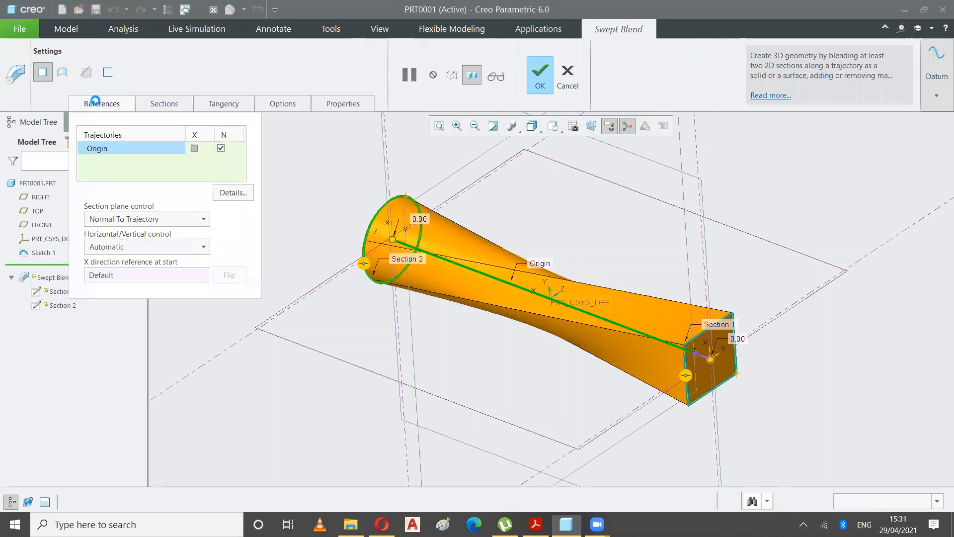
{"action": "left_click", "coordinate": [155, 104]}
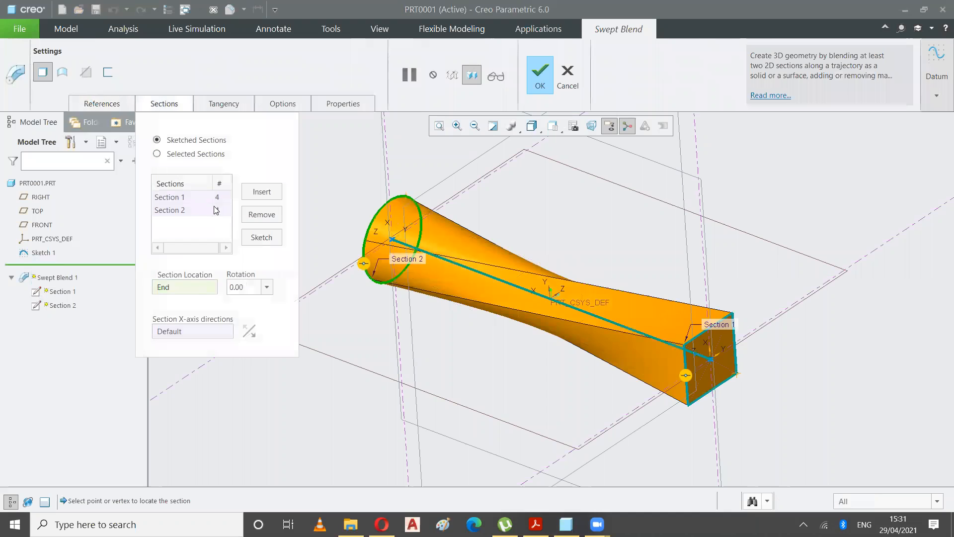
Step: Set the rotation of Section 1, the rectangular start section, to 20 degrees
{"action": "left_click", "coordinate": [193, 199]}
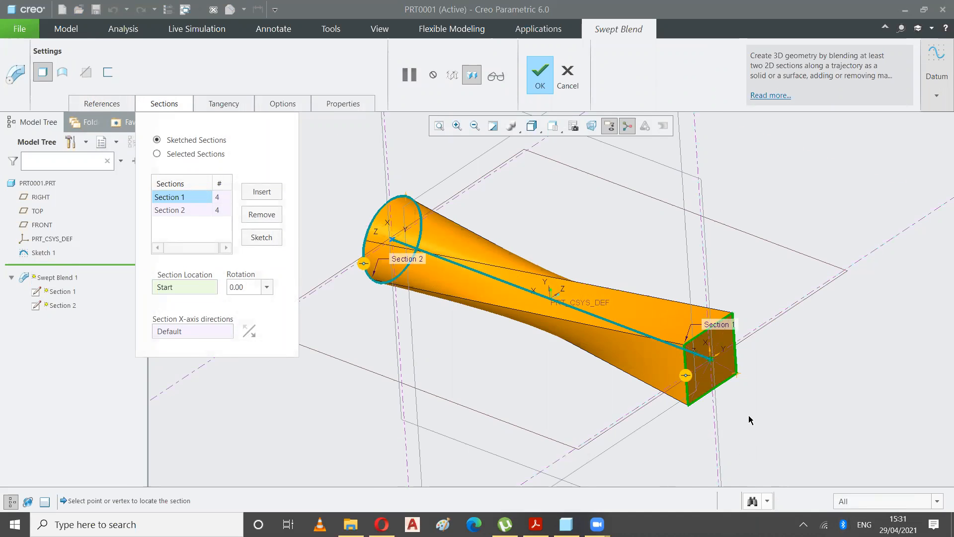
{"action": "scroll", "coordinate": [751, 420], "scroll_direction": "down", "scroll_amount": 4}
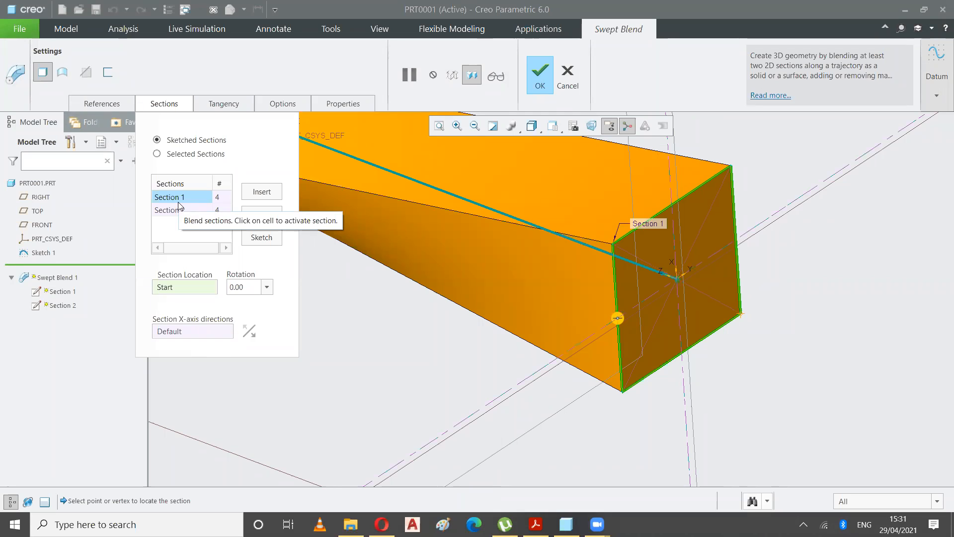
{"action": "left_click", "coordinate": [254, 290]}
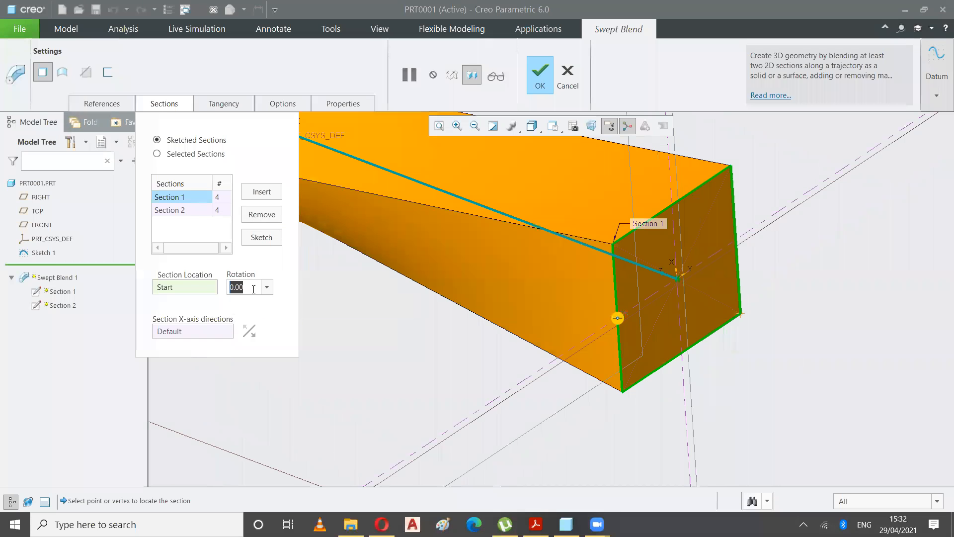
{"action": "left_click", "coordinate": [265, 290]}
{"action": "left_click", "coordinate": [250, 287]}
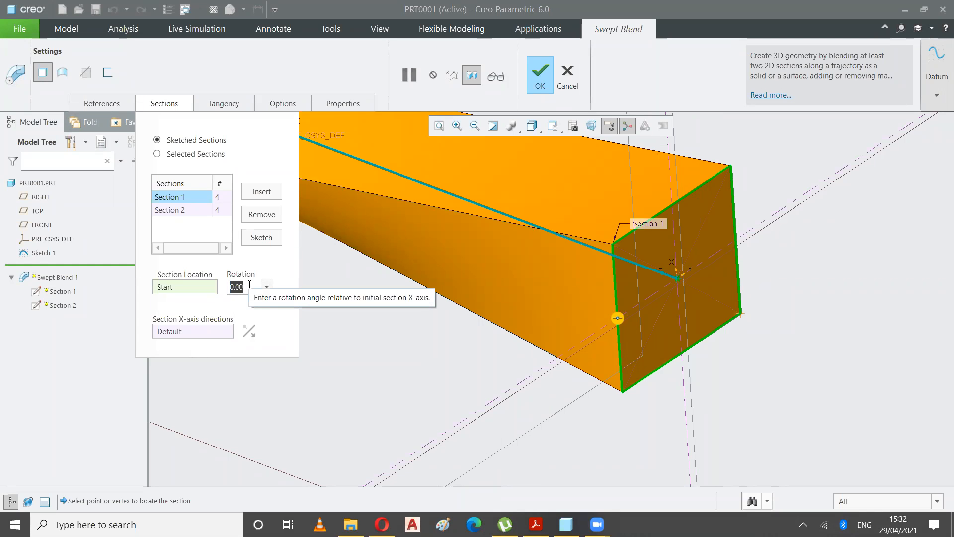
{"action": "type", "text": "20"}
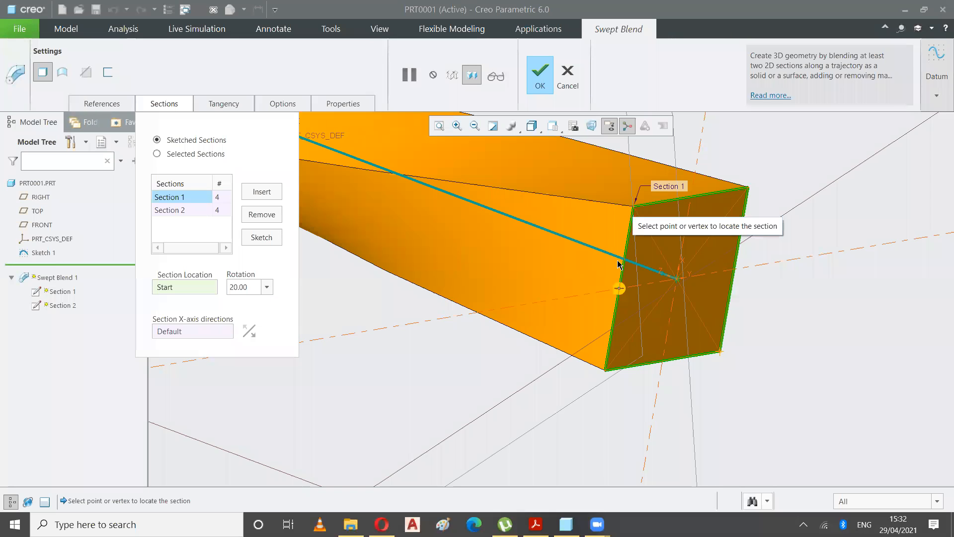
Step: Activate Section 2 and slightly enlarge its circle freehand in the blend preview
{"action": "left_click", "coordinate": [170, 213]}
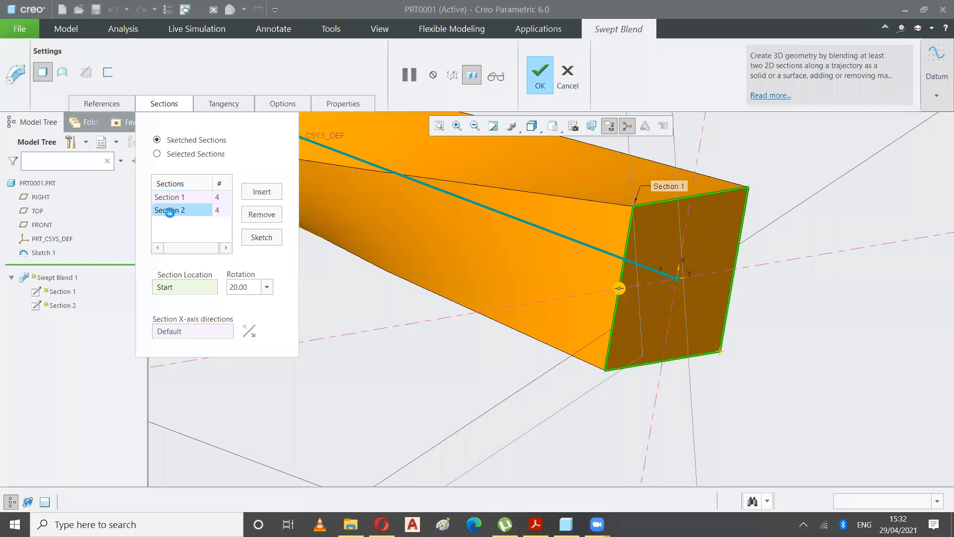
{"action": "left_click", "coordinate": [440, 128]}
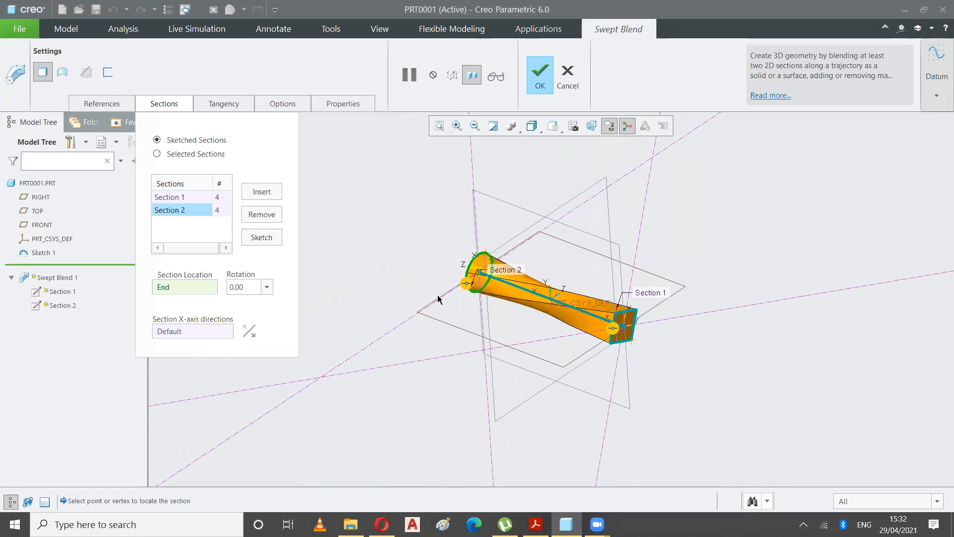
{"action": "scroll", "coordinate": [423, 296], "scroll_direction": "up", "scroll_amount": 3}
{"action": "middle_click_drag", "start_coordinate": [424, 296], "coordinate": [480, 305]}
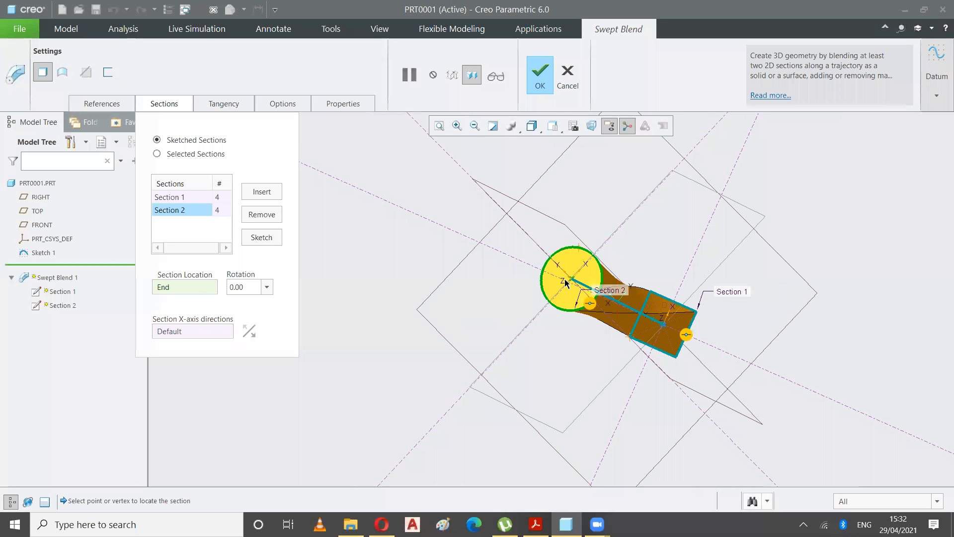
{"action": "scroll", "coordinate": [565, 304], "scroll_direction": "down", "scroll_amount": 3}
{"action": "scroll", "coordinate": [564, 318], "scroll_direction": "up", "scroll_amount": 7}
{"action": "scroll", "coordinate": [562, 321], "scroll_direction": "up", "scroll_amount": 2}
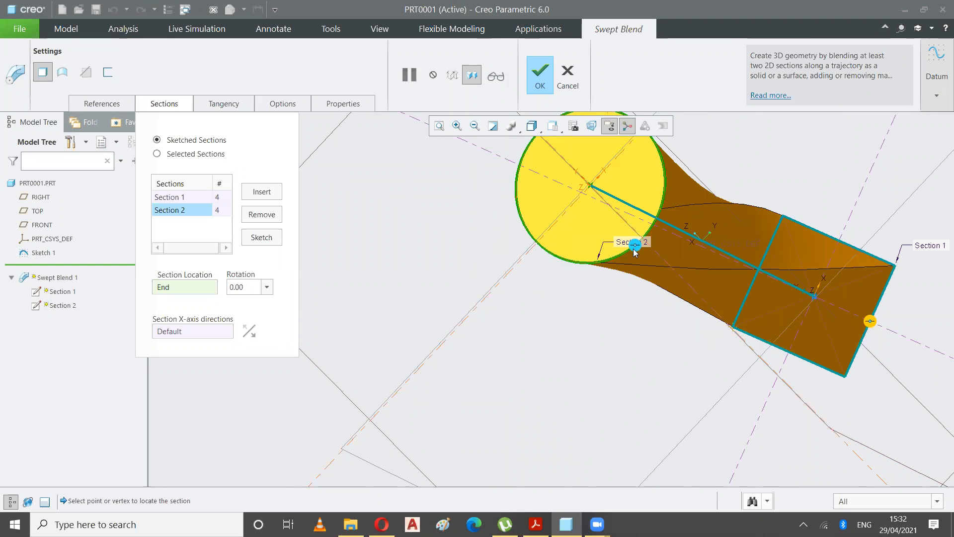
{"action": "left_click_drag", "start_coordinate": [621, 257], "coordinate": [639, 255]}
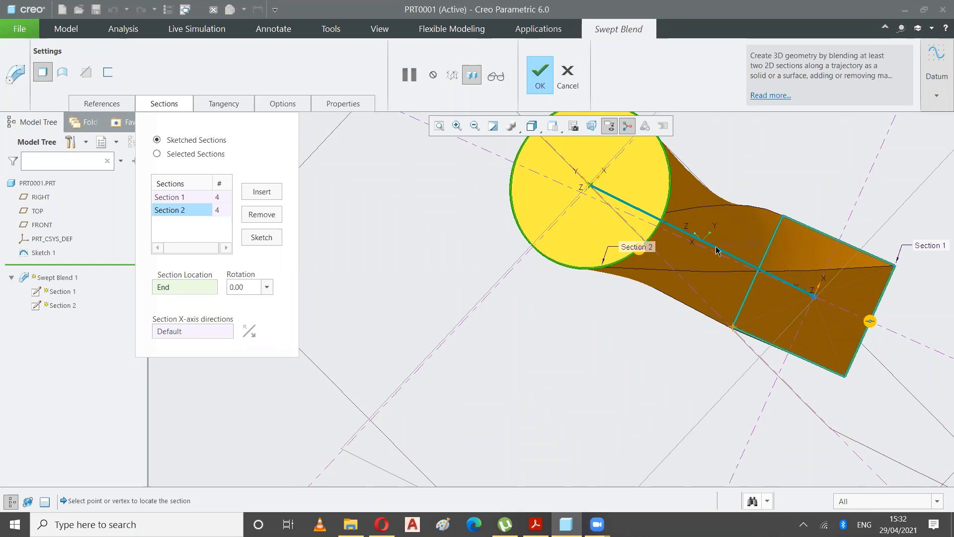
Step: Resize the Section 2 circle and shift its division points freehand in the preview, and apply the swept blend changes
{"action": "middle_click_drag", "start_coordinate": [784, 167], "coordinate": [746, 187]}
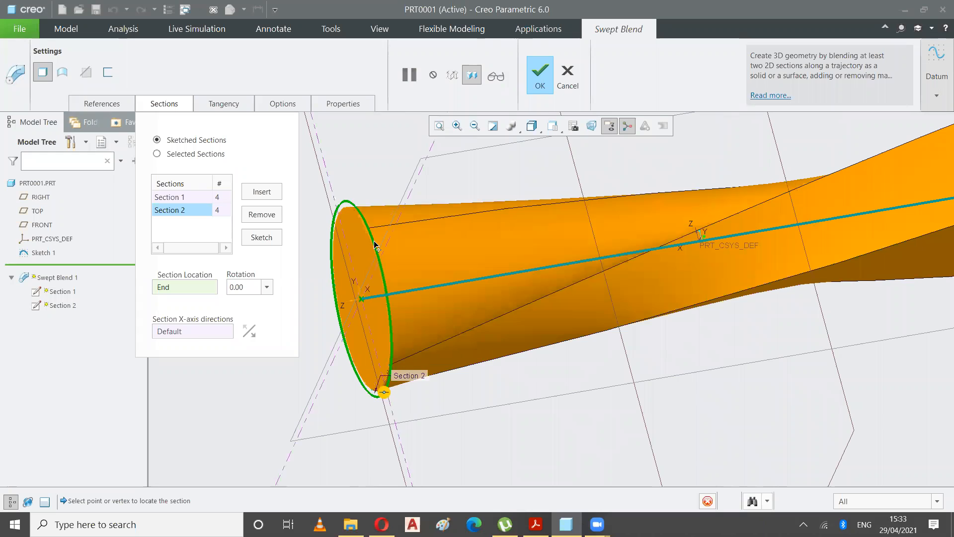
{"action": "mouse_move", "coordinate": [367, 229]}
{"action": "left_mouse_down"}
{"action": "mouse_move", "coordinate": [342, 214]}
{"action": "mouse_move", "coordinate": [382, 231]}
{"action": "mouse_move", "coordinate": [386, 245]}
{"action": "mouse_move", "coordinate": [360, 212]}
{"action": "left_mouse_up"}
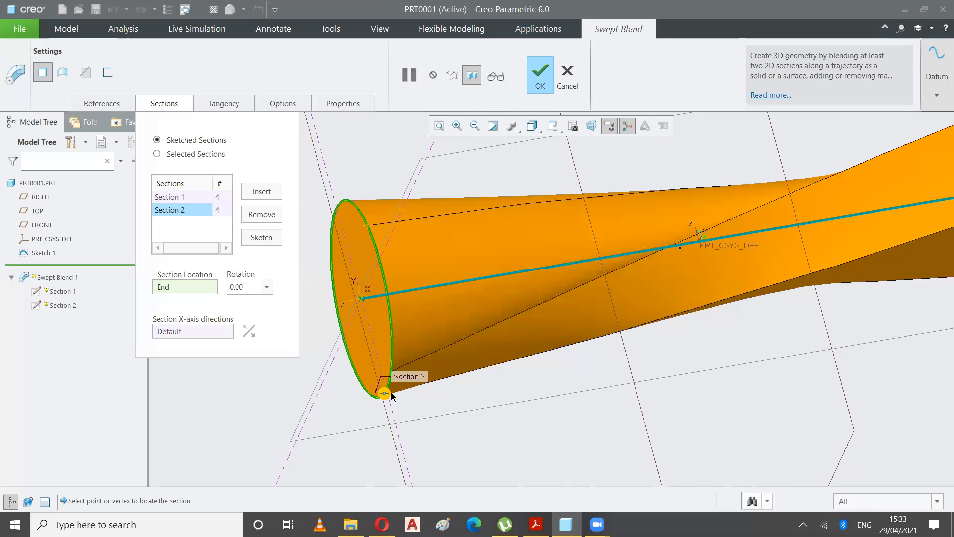
{"action": "middle_click_drag", "start_coordinate": [454, 331], "coordinate": [478, 329]}
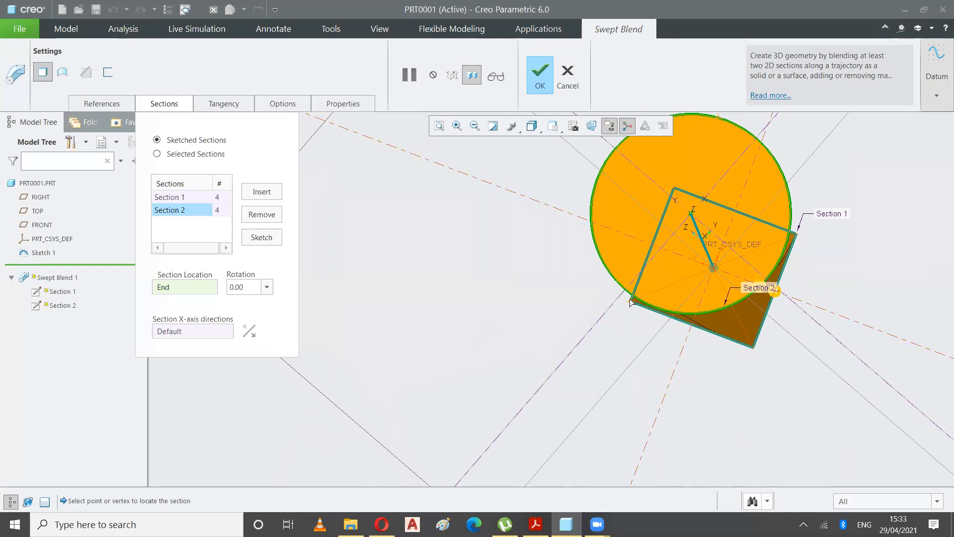
{"action": "middle_click_drag", "start_coordinate": [597, 293], "coordinate": [730, 243]}
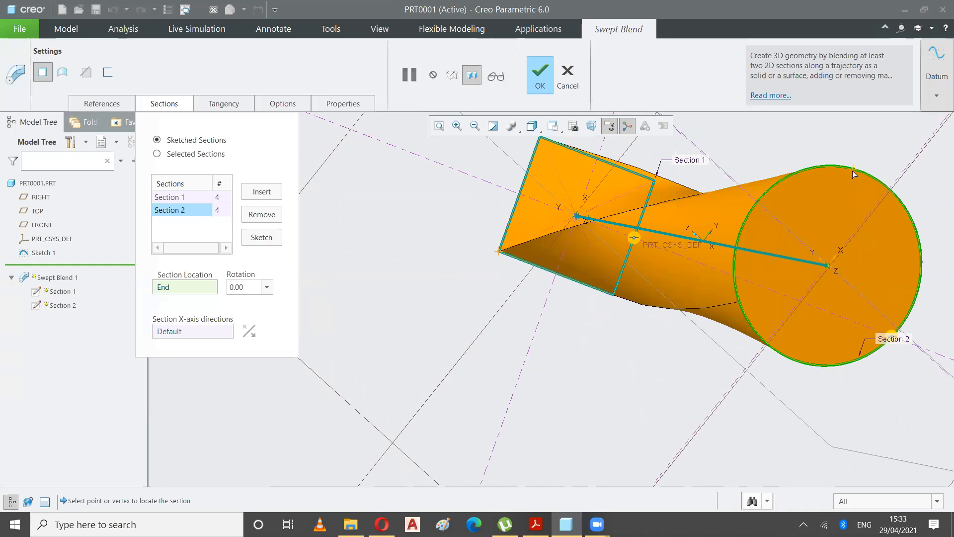
{"action": "left_click_drag", "start_coordinate": [849, 166], "coordinate": [768, 271]}
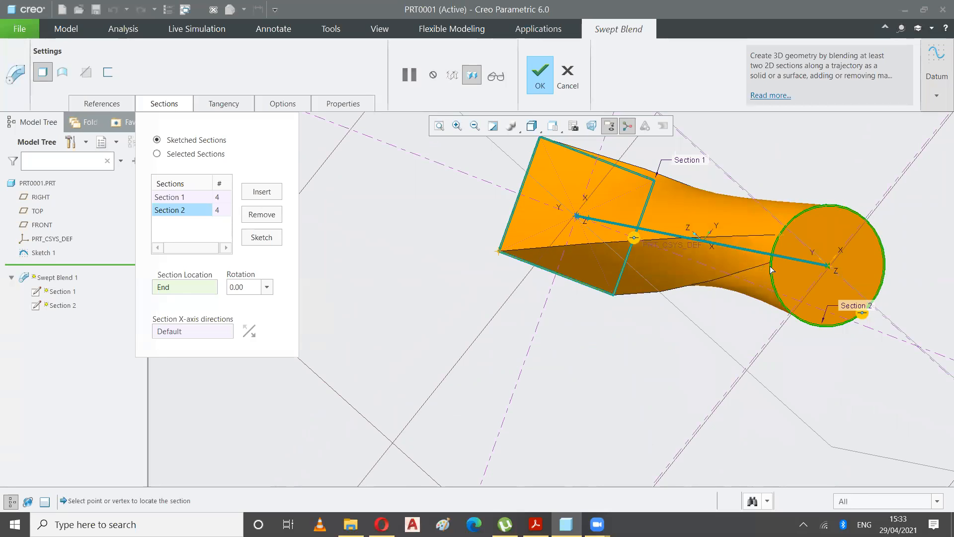
{"action": "left_click", "coordinate": [771, 268]}
{"action": "left_click_drag", "start_coordinate": [770, 273], "coordinate": [781, 319]}
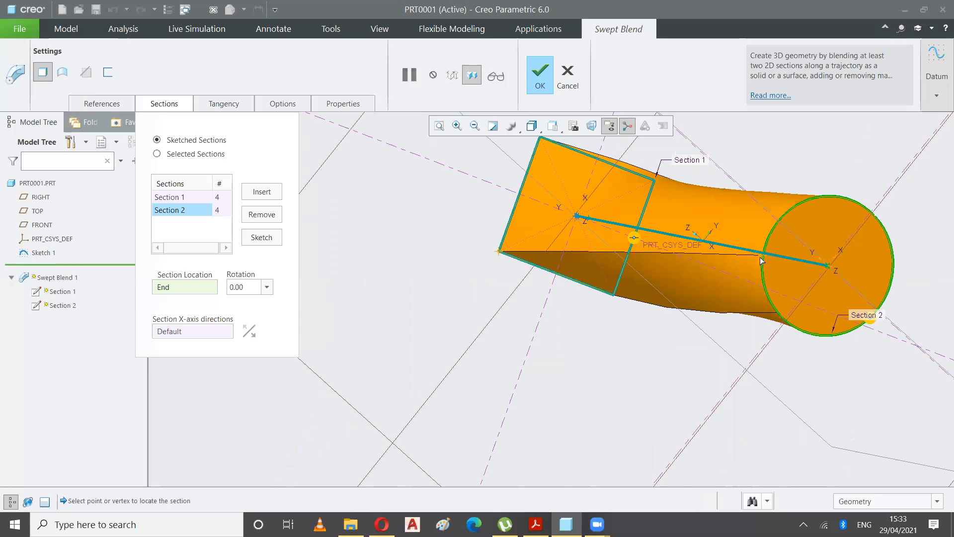
{"action": "left_click_drag", "start_coordinate": [762, 259], "coordinate": [769, 234]}
{"action": "left_click", "coordinate": [849, 172]}
{"action": "middle_click_drag", "start_coordinate": [838, 191], "coordinate": [611, 300]}
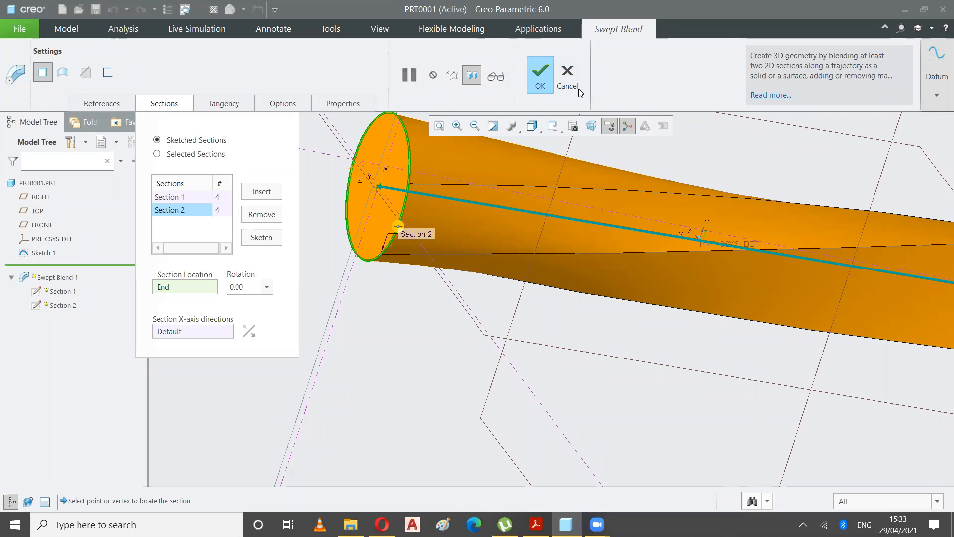
{"action": "left_click", "coordinate": [538, 80]}
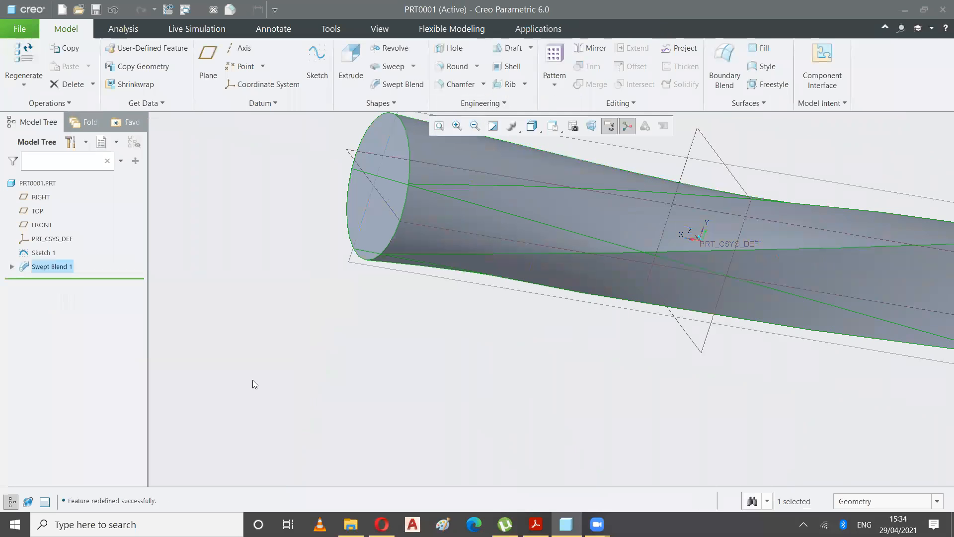
{"action": "left_click", "coordinate": [371, 128]}
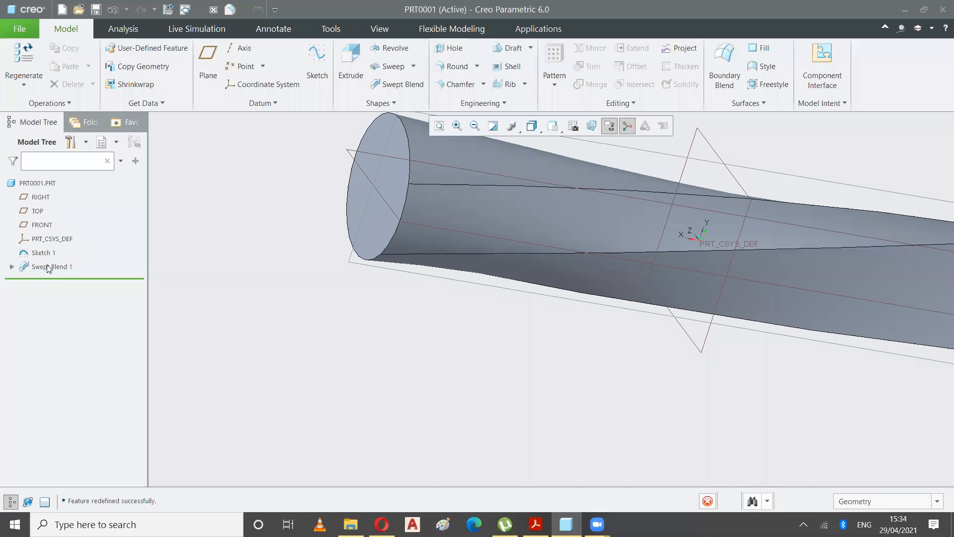
Step: Reopen the Swept Blend 1 definition for editing and remove the circular Section 2
{"action": "right_click", "coordinate": [47, 265]}
{"action": "left_click", "coordinate": [73, 207]}
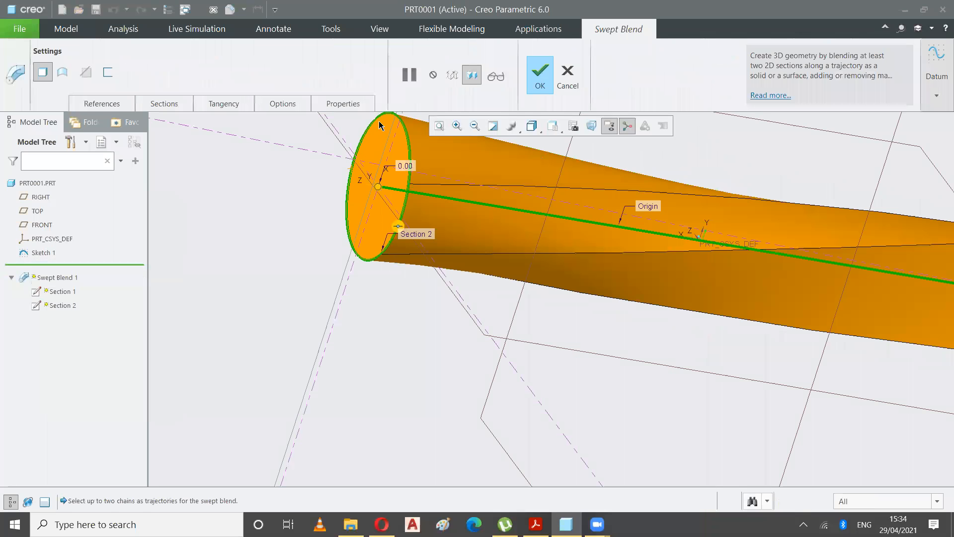
{"action": "left_click", "coordinate": [109, 103]}
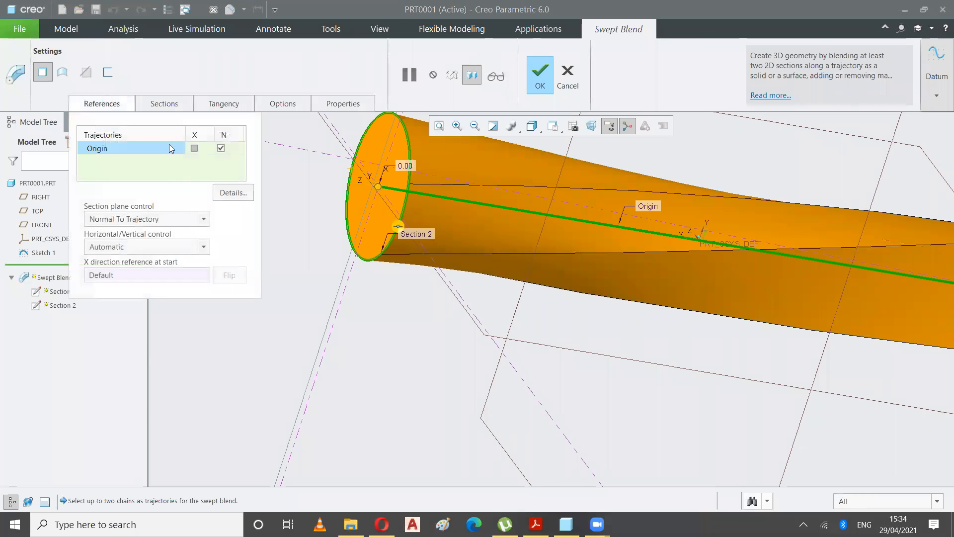
{"action": "left_click", "coordinate": [163, 106]}
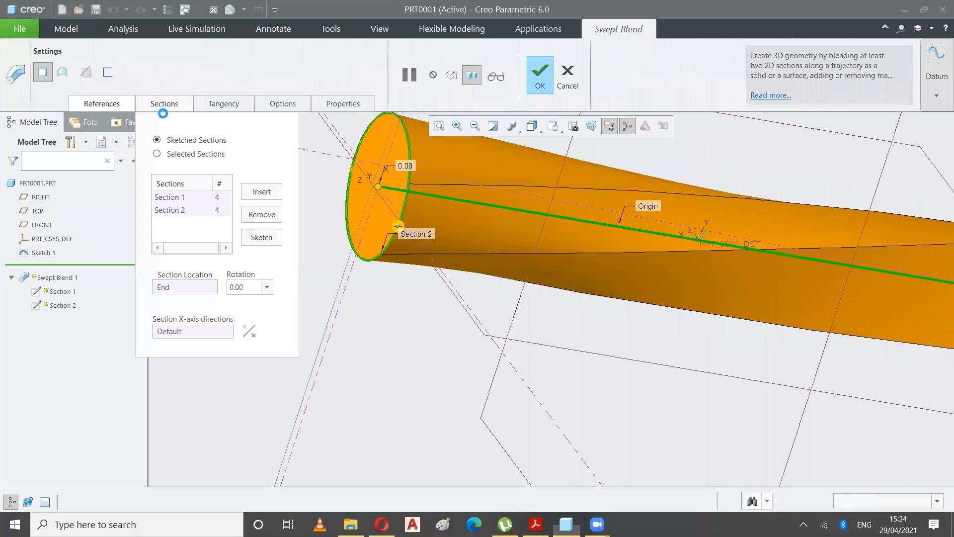
{"action": "left_click", "coordinate": [188, 212]}
{"action": "right_click", "coordinate": [188, 213]}
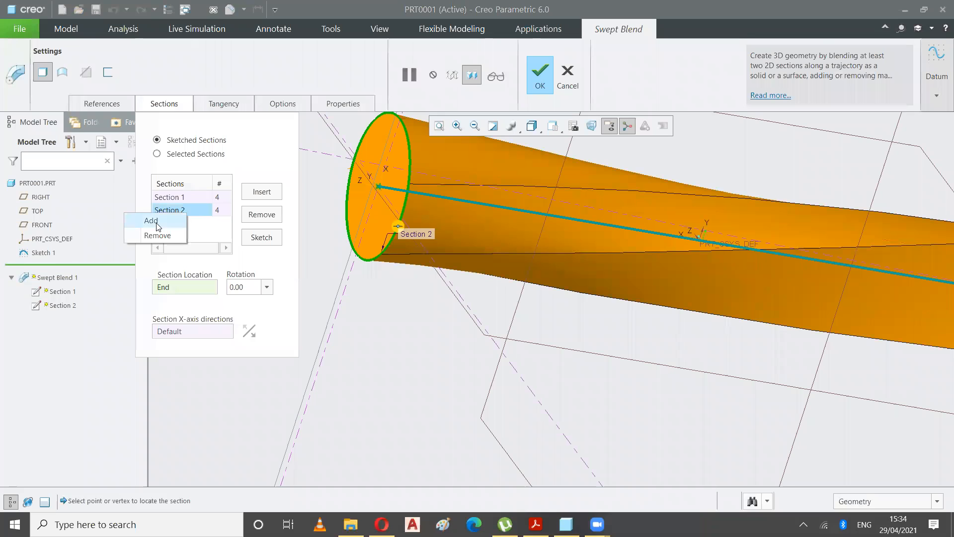
{"action": "left_click", "coordinate": [158, 236]}
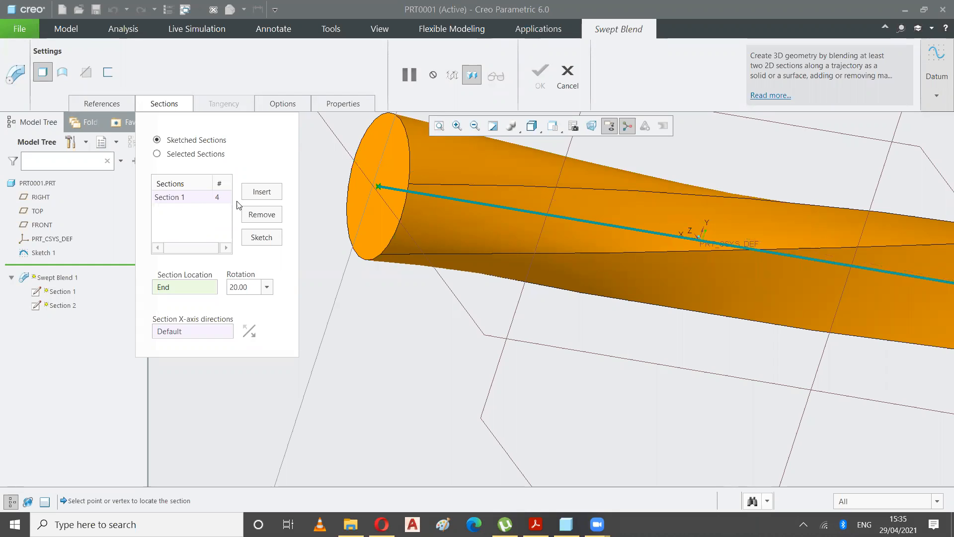
Step: Insert a new section at the end of the trajectory and open its sketch
{"action": "left_click", "coordinate": [439, 126]}
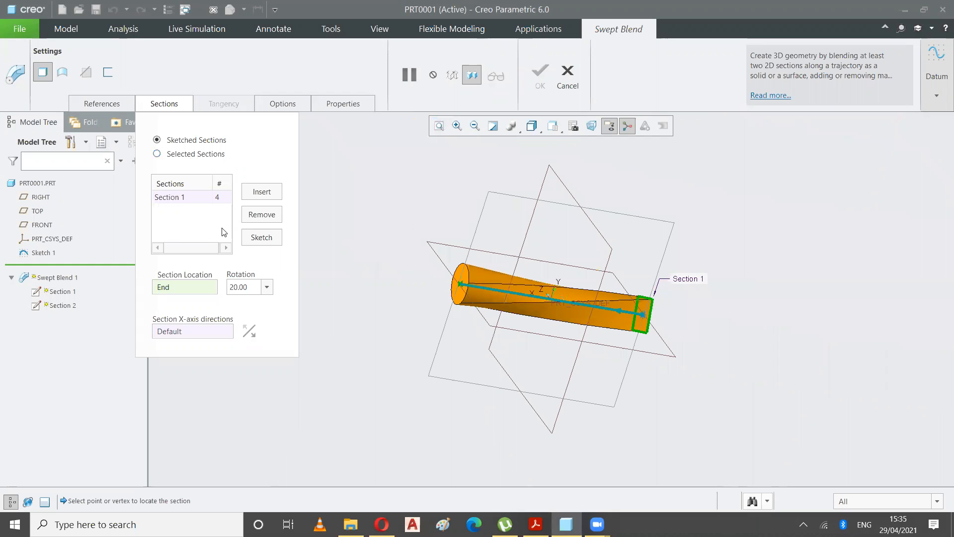
{"action": "left_click", "coordinate": [257, 193]}
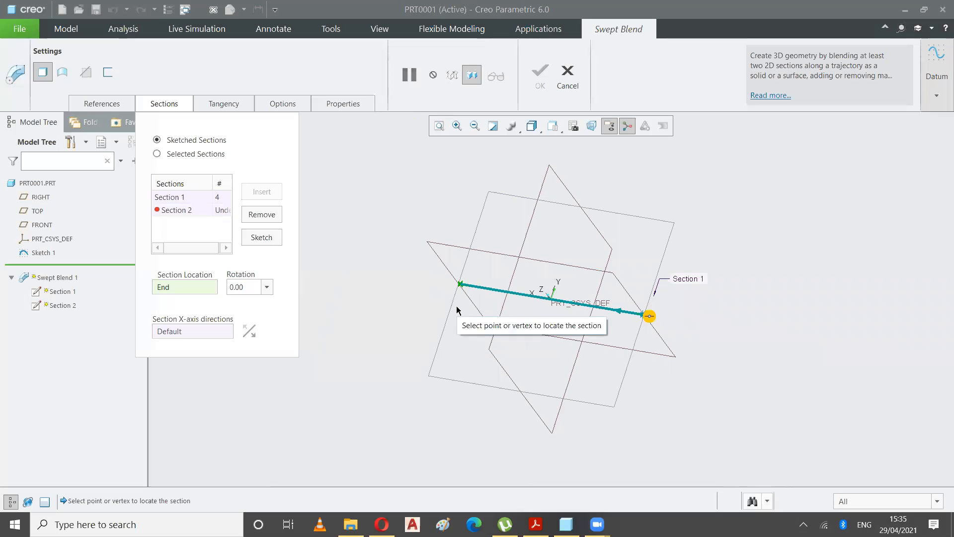
{"action": "left_click", "coordinate": [254, 241]}
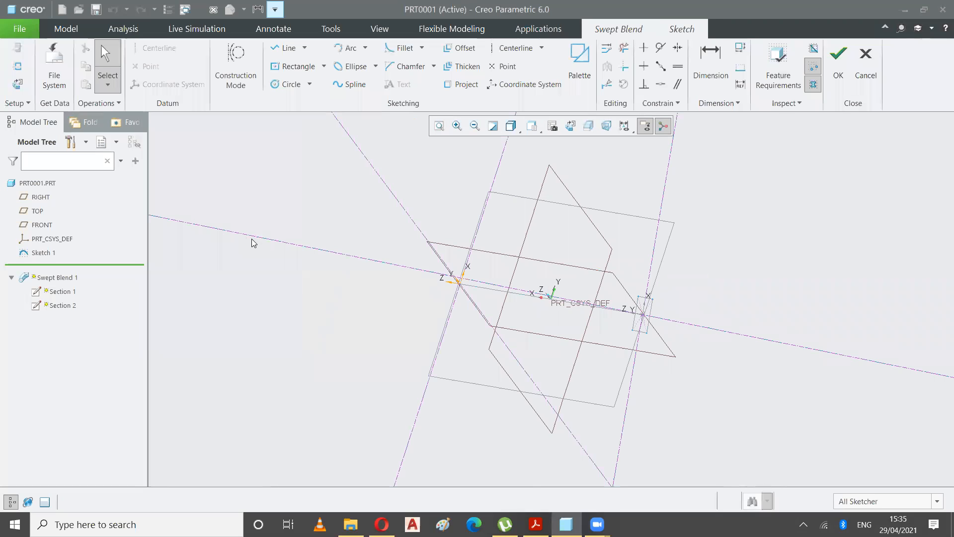
{"action": "mouse_move", "coordinate": [383, 313]}
{"action": "middle_mouse_down"}
{"action": "mouse_move", "coordinate": [388, 326]}
{"action": "mouse_move", "coordinate": [399, 324]}
{"action": "mouse_move", "coordinate": [362, 291]}
{"action": "middle_mouse_up"}
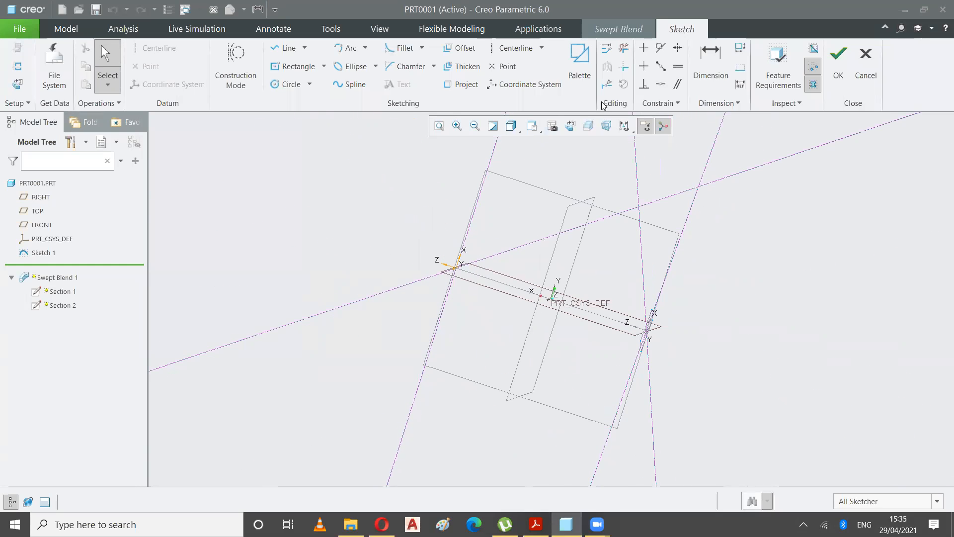
Step: Sketch a single point at the trajectory's end as Section 2, and apply the redefined swept blend
{"action": "left_click", "coordinate": [508, 66]}
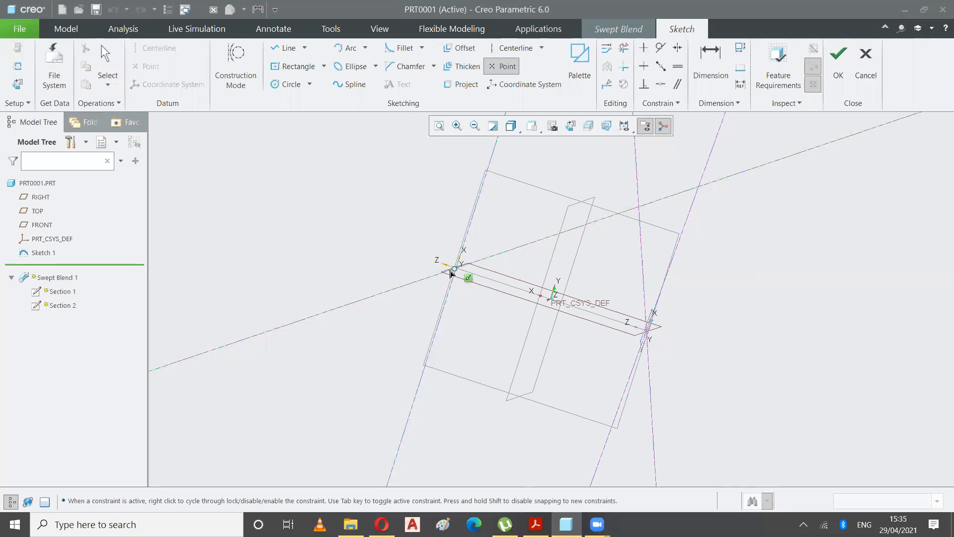
{"action": "middle_click_drag", "start_coordinate": [430, 244], "coordinate": [436, 251]}
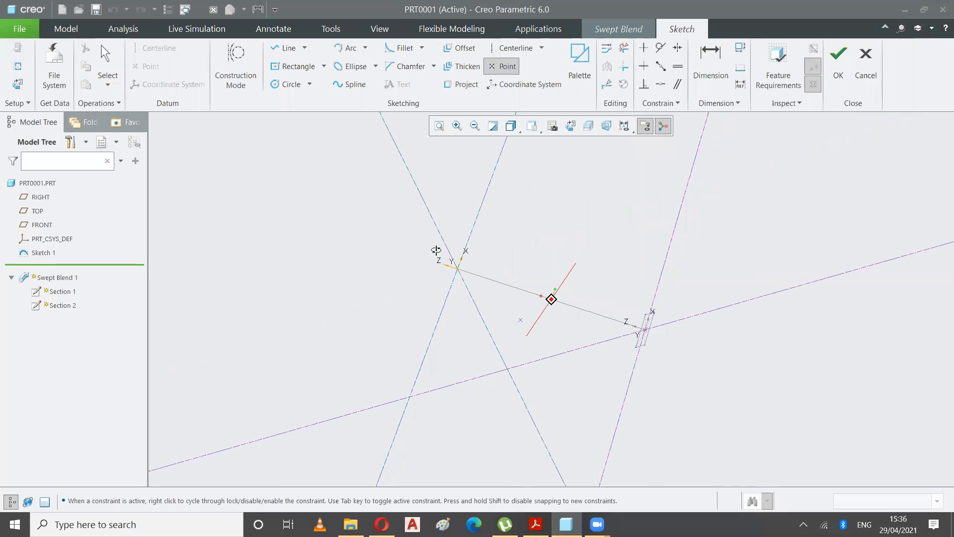
{"action": "left_click", "coordinate": [457, 271]}
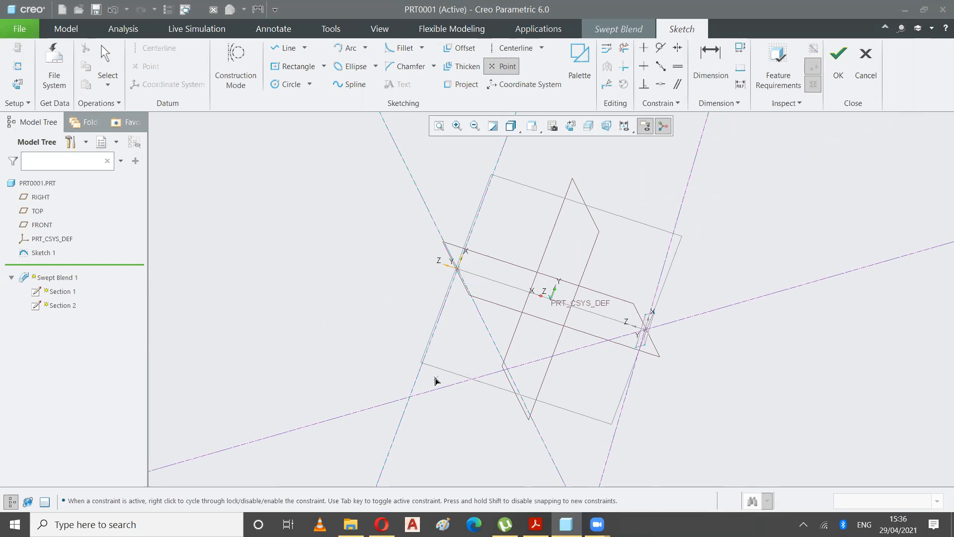
{"action": "left_click", "coordinate": [539, 170]}
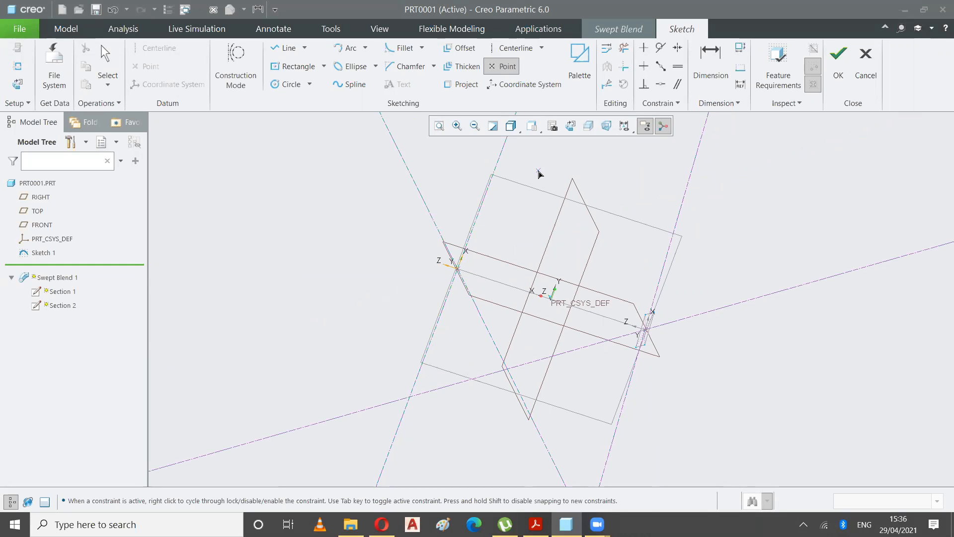
{"action": "left_click", "coordinate": [839, 75]}
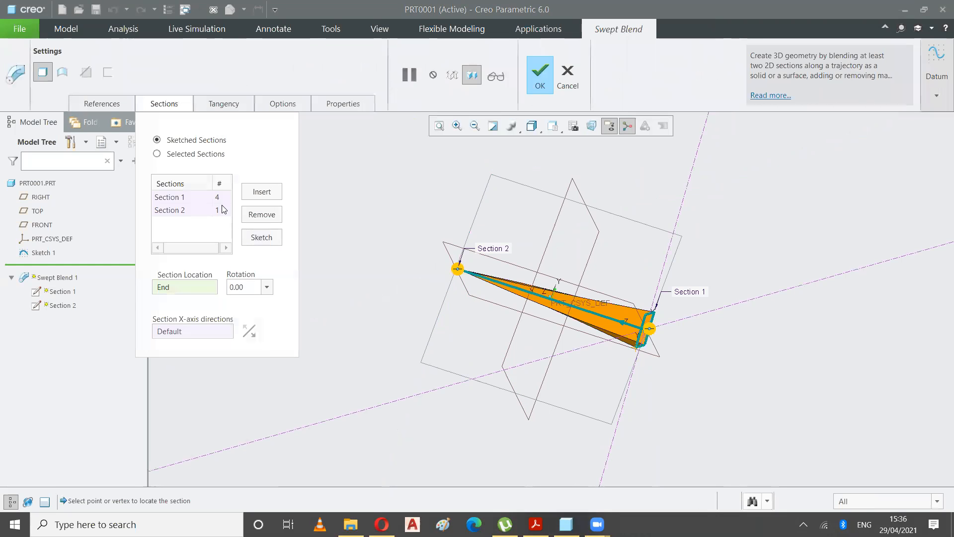
{"action": "left_click", "coordinate": [216, 214]}
{"action": "left_click", "coordinate": [541, 82]}
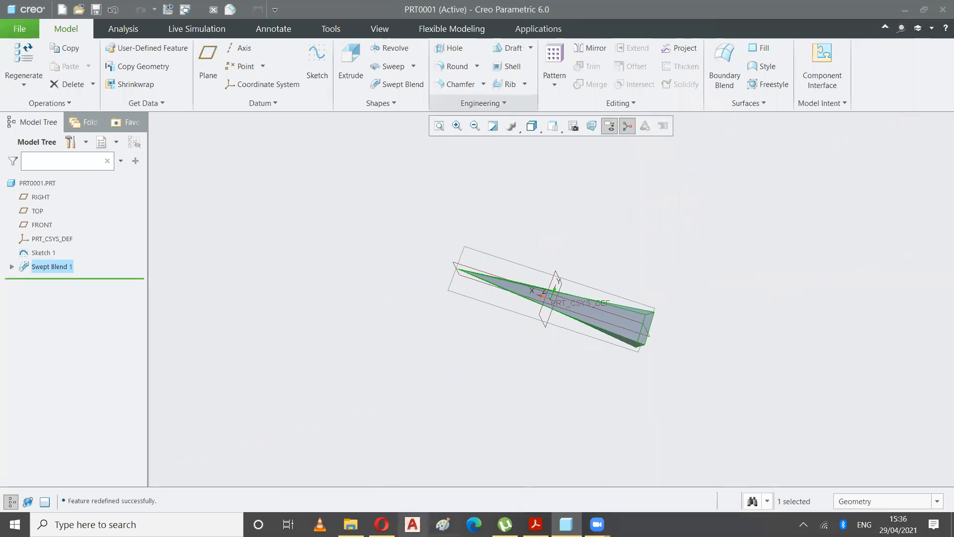
Step: Examine the pointed swept blend from several angles and in the standard orientation
{"action": "left_click", "coordinate": [736, 378]}
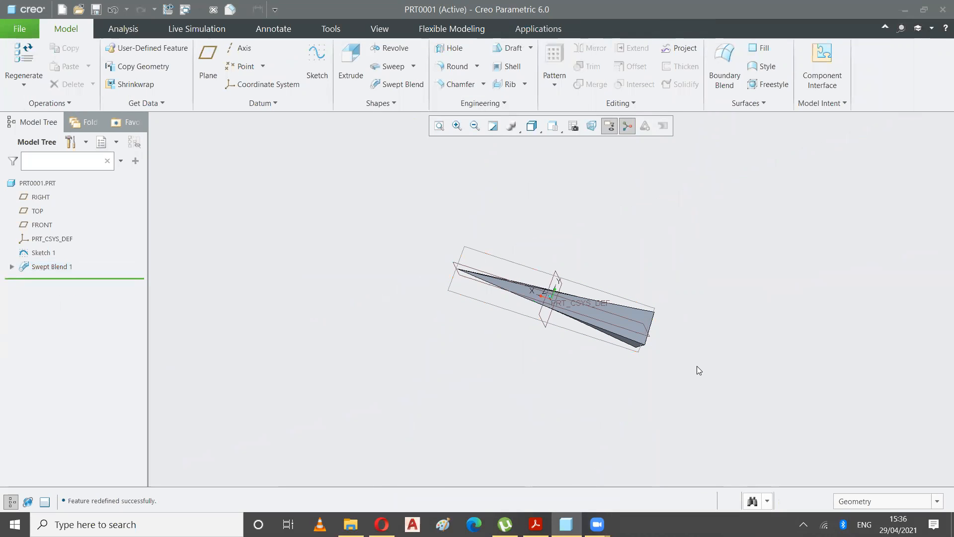
{"action": "mouse_move", "coordinate": [692, 384]}
{"action": "middle_mouse_down"}
{"action": "mouse_move", "coordinate": [593, 493]}
{"action": "mouse_move", "coordinate": [612, 408]}
{"action": "mouse_move", "coordinate": [604, 355]}
{"action": "mouse_move", "coordinate": [532, 446]}
{"action": "mouse_move", "coordinate": [471, 452]}
{"action": "mouse_move", "coordinate": [448, 473]}
{"action": "mouse_move", "coordinate": [453, 437]}
{"action": "mouse_move", "coordinate": [549, 298]}
{"action": "mouse_move", "coordinate": [544, 343]}
{"action": "middle_mouse_up"}
{"action": "scroll", "coordinate": [544, 340], "scroll_direction": "down", "scroll_amount": 4}
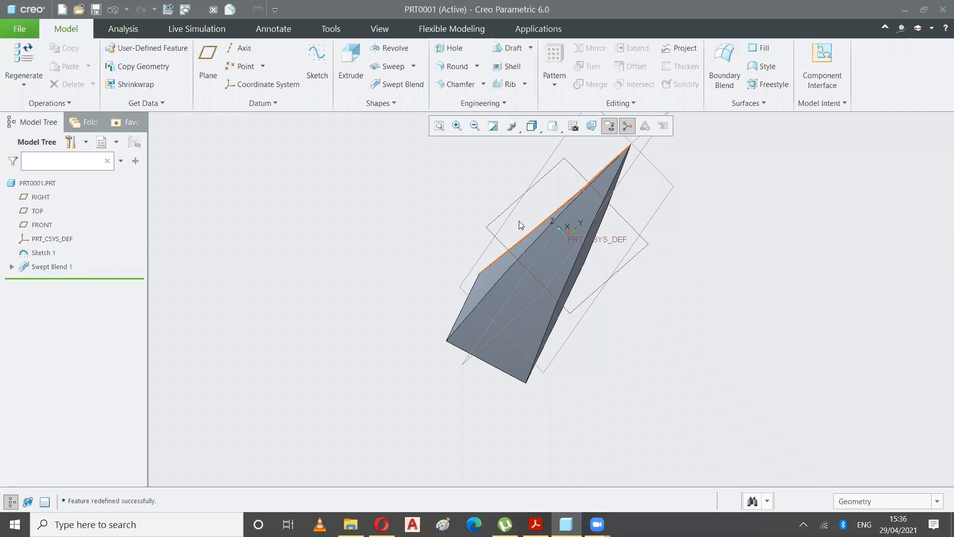
{"action": "mouse_move", "coordinate": [442, 215]}
{"action": "middle_mouse_down"}
{"action": "mouse_move", "coordinate": [481, 226]}
{"action": "mouse_move", "coordinate": [485, 279]}
{"action": "mouse_move", "coordinate": [505, 313]}
{"action": "mouse_move", "coordinate": [614, 301]}
{"action": "mouse_move", "coordinate": [646, 279]}
{"action": "mouse_move", "coordinate": [671, 215]}
{"action": "mouse_move", "coordinate": [671, 267]}
{"action": "mouse_move", "coordinate": [716, 265]}
{"action": "mouse_move", "coordinate": [744, 281]}
{"action": "mouse_move", "coordinate": [807, 287]}
{"action": "mouse_move", "coordinate": [775, 211]}
{"action": "mouse_move", "coordinate": [700, 209]}
{"action": "mouse_move", "coordinate": [680, 258]}
{"action": "mouse_move", "coordinate": [718, 267]}
{"action": "mouse_move", "coordinate": [757, 213]}
{"action": "mouse_move", "coordinate": [747, 292]}
{"action": "mouse_move", "coordinate": [726, 294]}
{"action": "middle_mouse_up"}
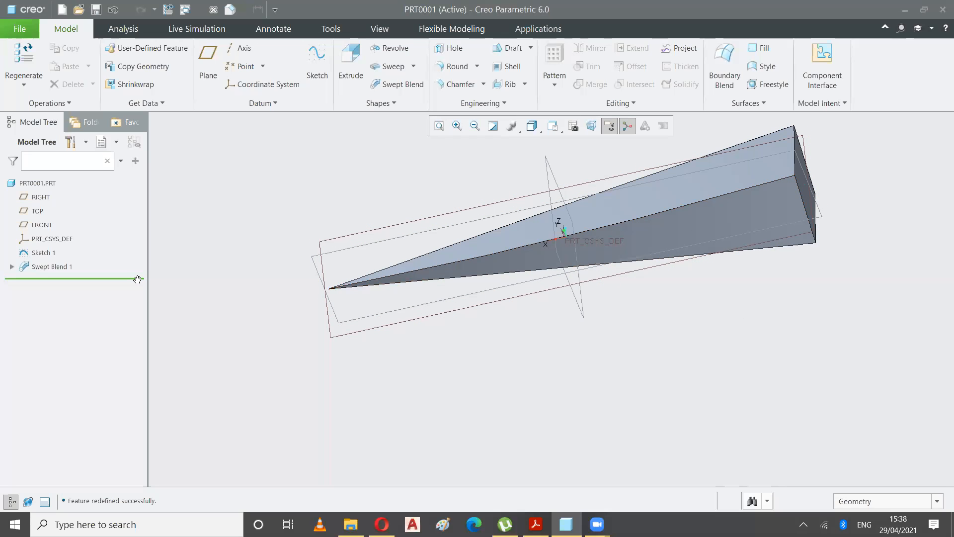
{"action": "left_click", "coordinate": [548, 133]}
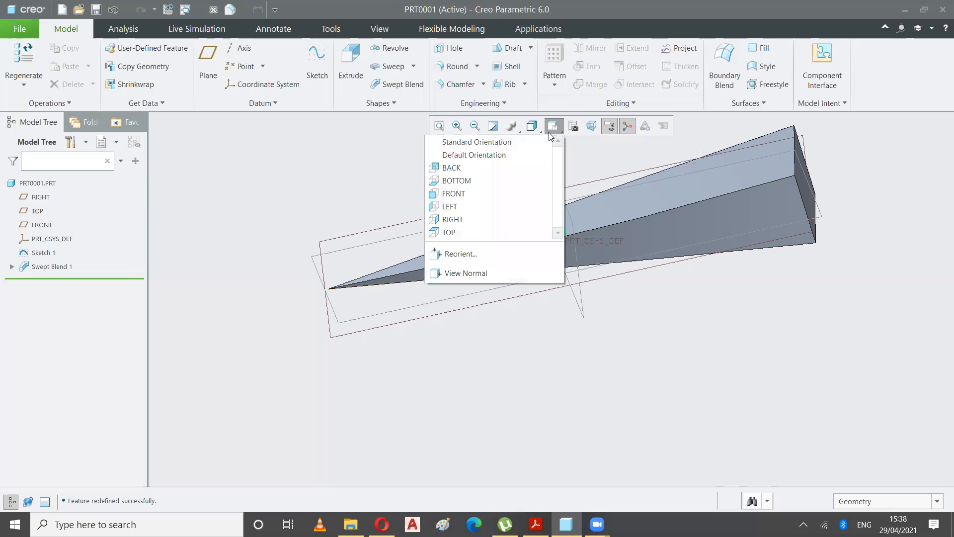
{"action": "left_click", "coordinate": [512, 143]}
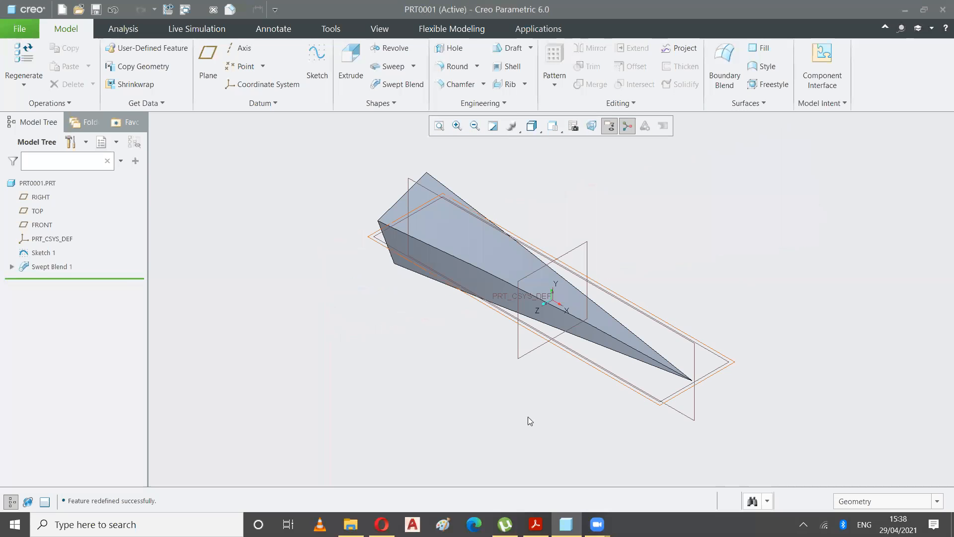
{"action": "mouse_move", "coordinate": [533, 377]}
{"action": "middle_mouse_down"}
{"action": "mouse_move", "coordinate": [607, 371]}
{"action": "mouse_move", "coordinate": [614, 405]}
{"action": "middle_mouse_up"}
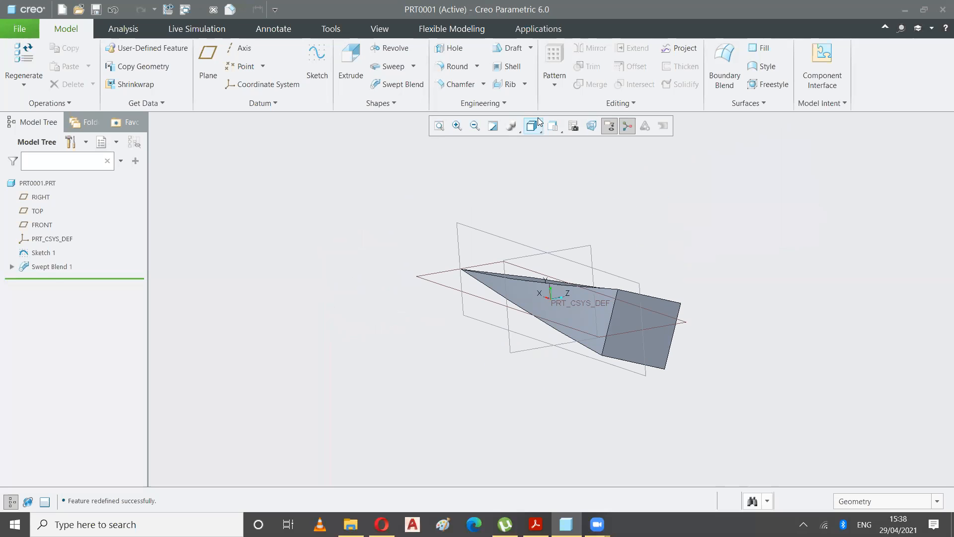
Step: Reopen the Swept Blend 1 definition and show its blend options, feature name and the tangency conditions of its boundaries
{"action": "right_click", "coordinate": [45, 266]}
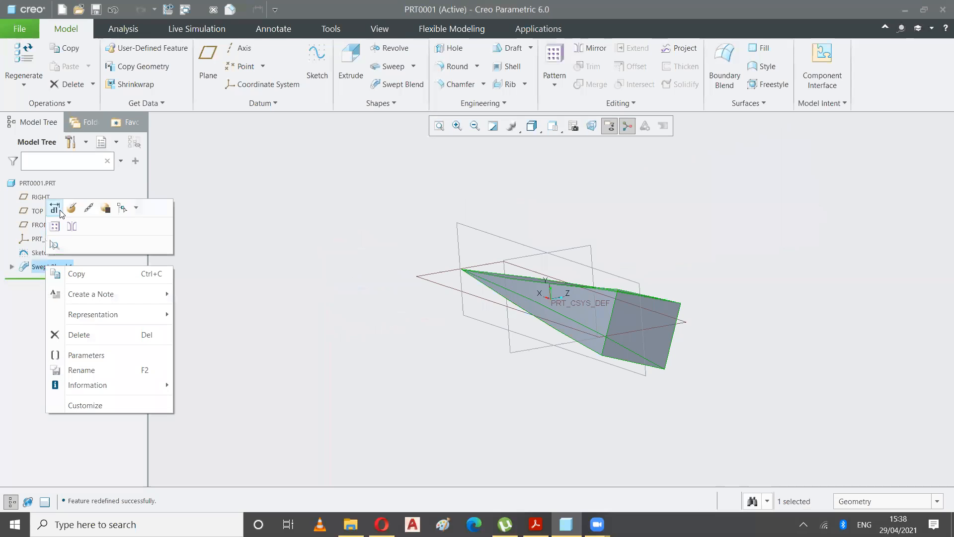
{"action": "left_click", "coordinate": [66, 209]}
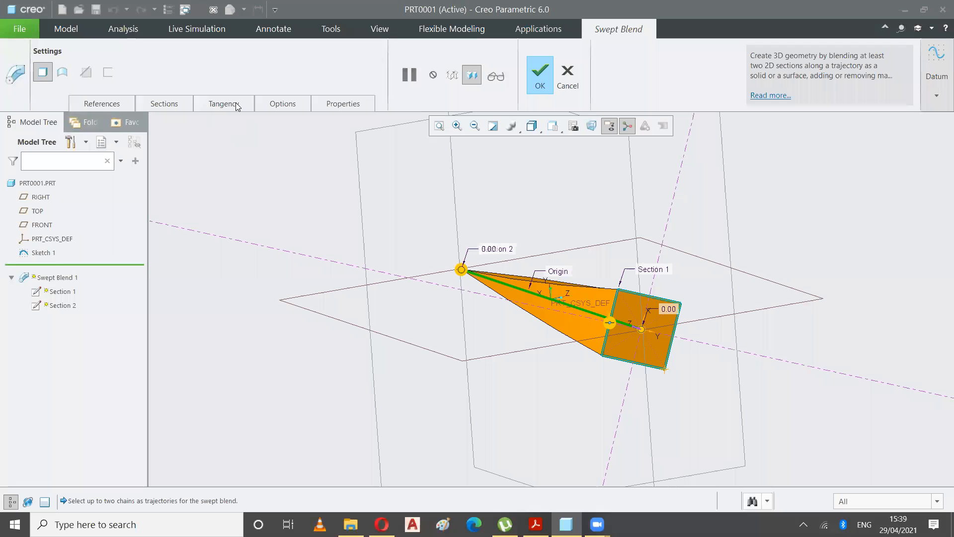
{"action": "left_click", "coordinate": [273, 104]}
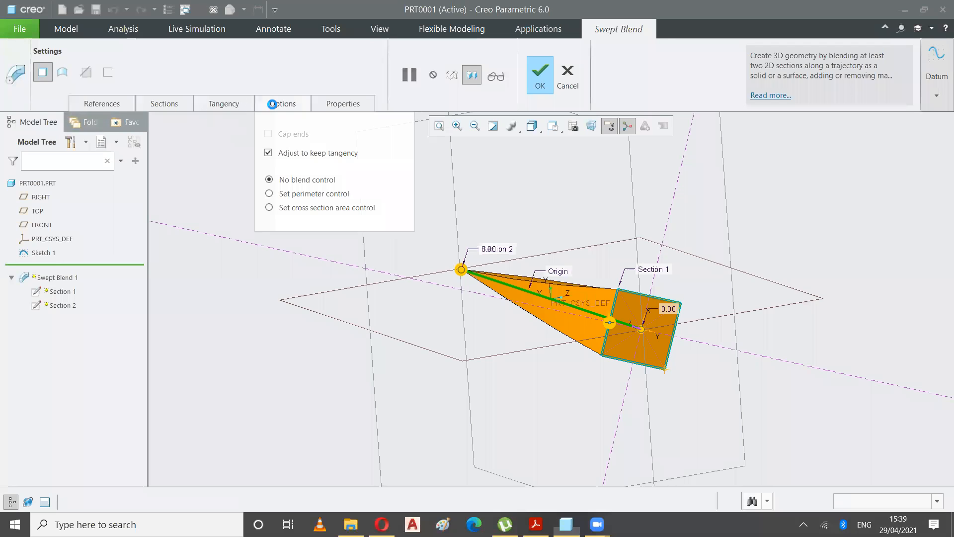
{"action": "left_click", "coordinate": [337, 105]}
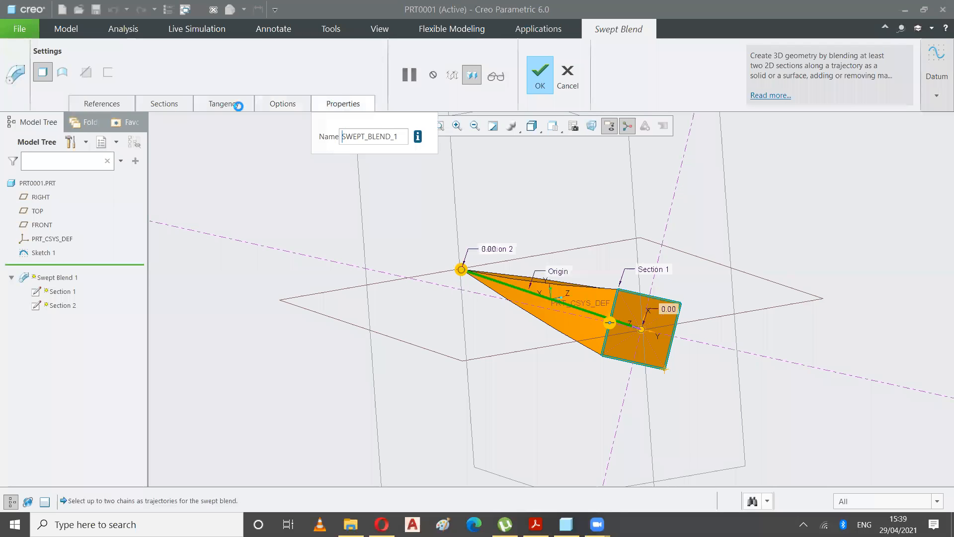
{"action": "left_click", "coordinate": [223, 104]}
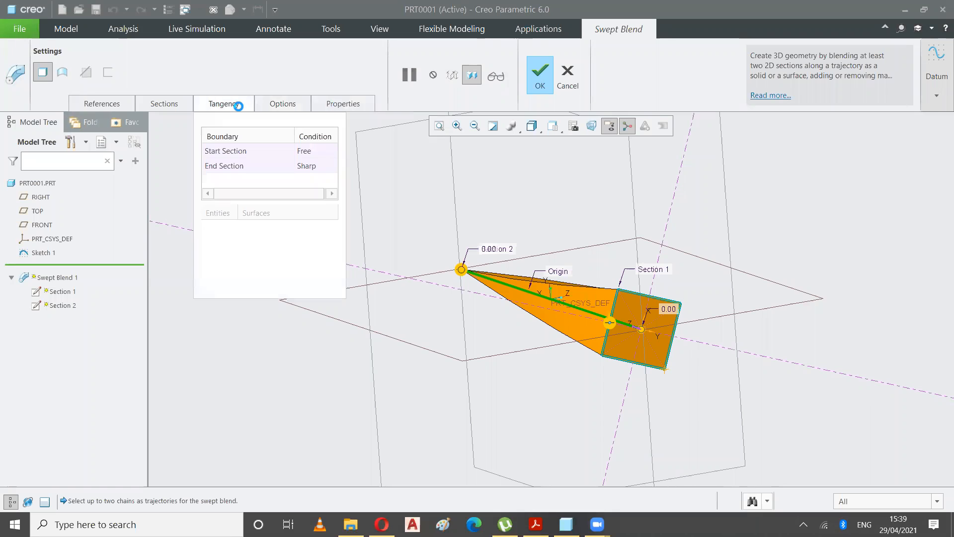